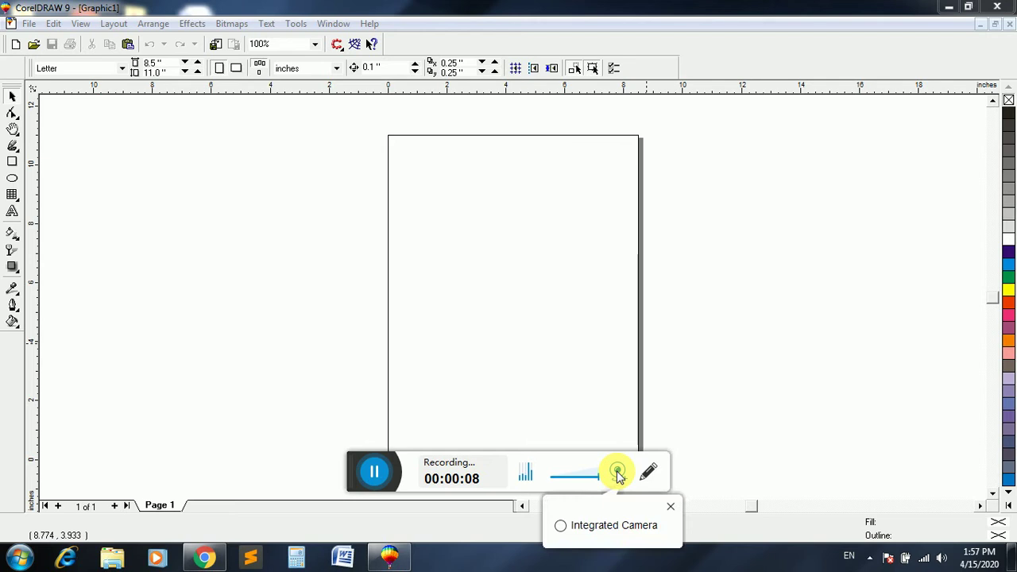
pyautogui.click(564, 521)
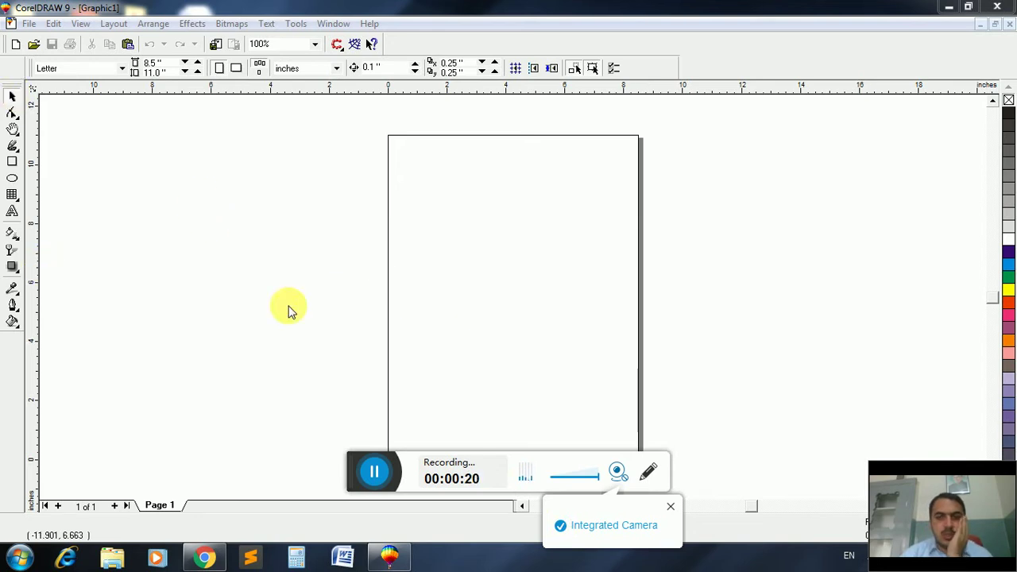
pyautogui.click(619, 472)
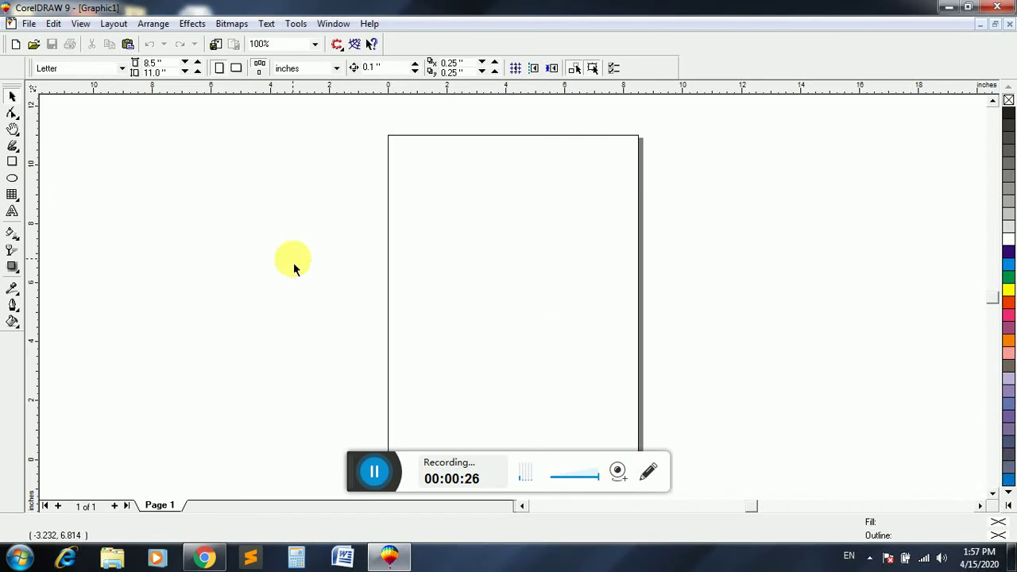
pyautogui.click(14, 200)
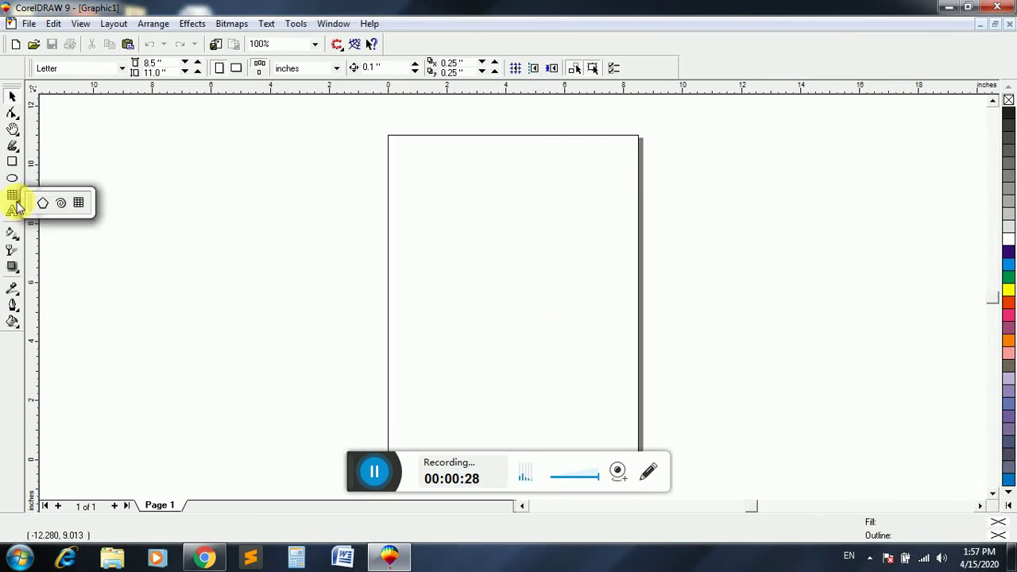
pyautogui.click(63, 159)
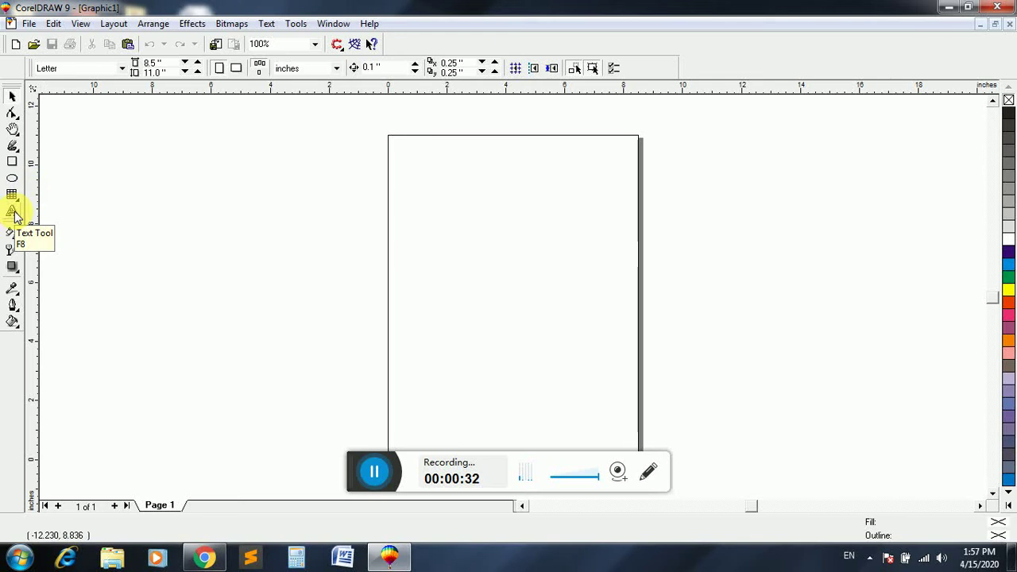
# Add the artistic text "KHYBER" just outside the page's upper left edge and select it as an object.
pyautogui.click(12, 212)
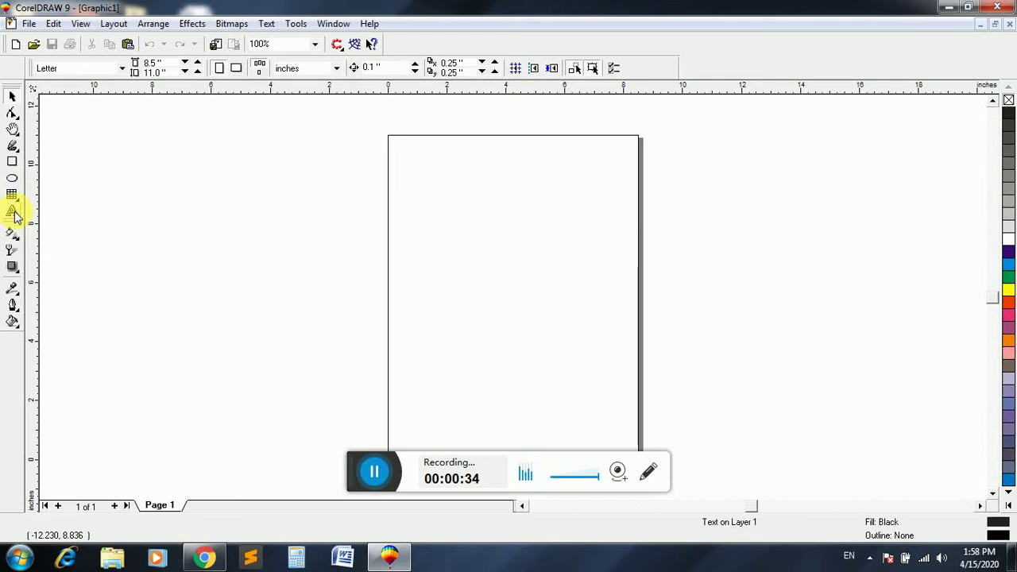
pyautogui.click(337, 180)
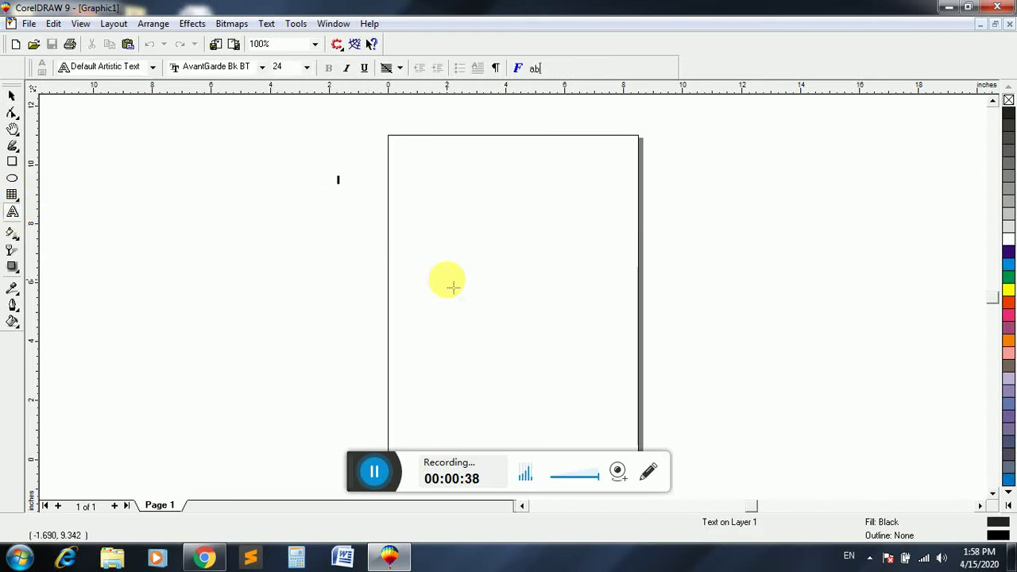
pyautogui.write('KHYBER')
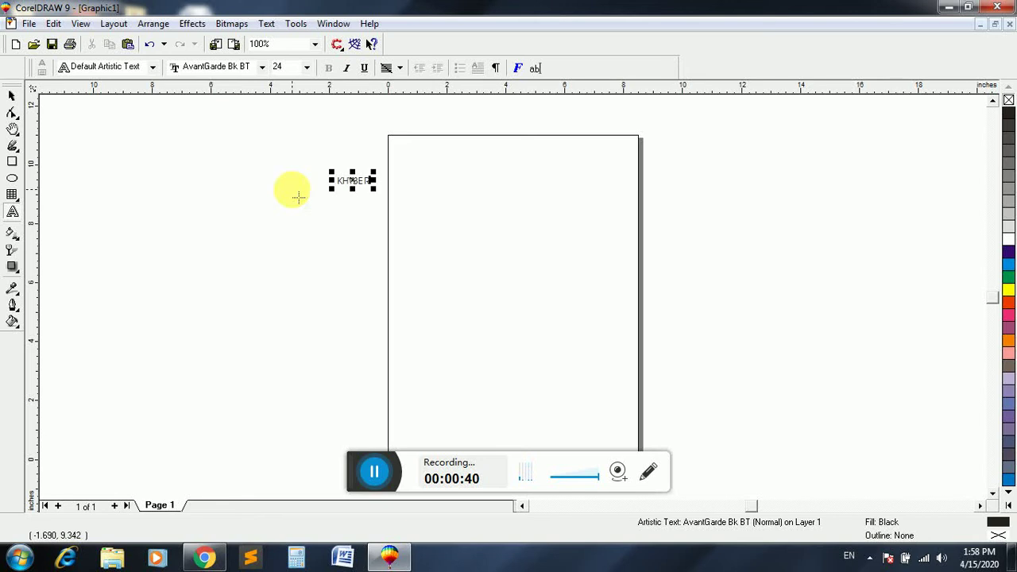
pyautogui.click(16, 95)
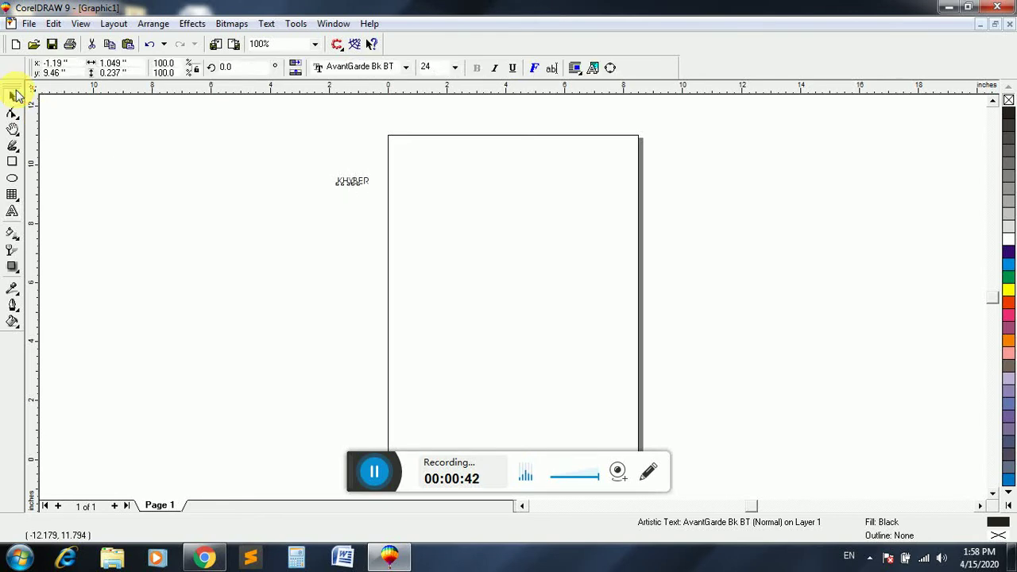
# Set the KHYBER text's font to AvantGarde Md BT and enlarge it to about 14.5 by 3.2 inches.
pyautogui.click(370, 71)
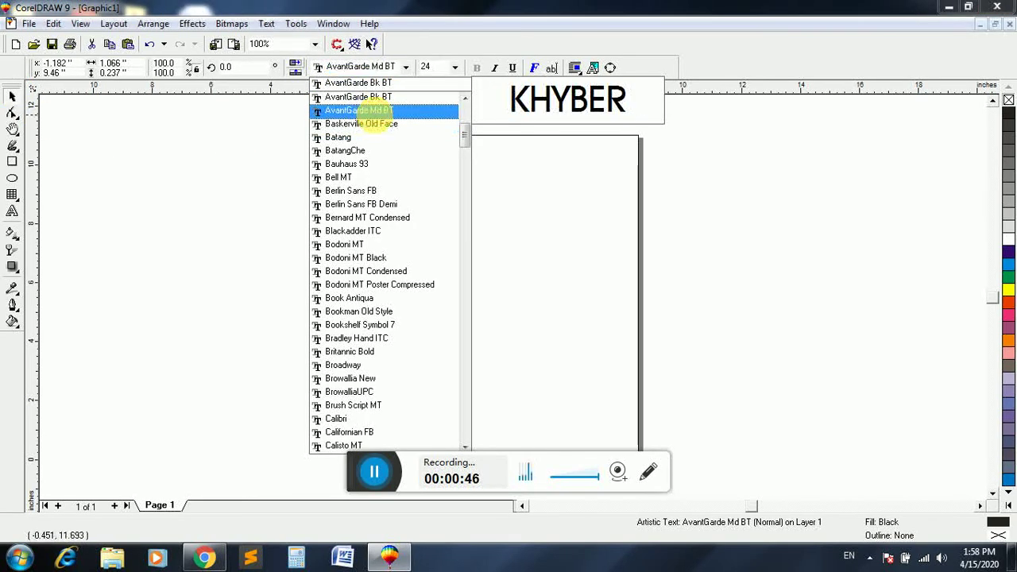
pyautogui.click(376, 113)
pyautogui.moveTo(373, 189); pyautogui.dragTo(705, 265)
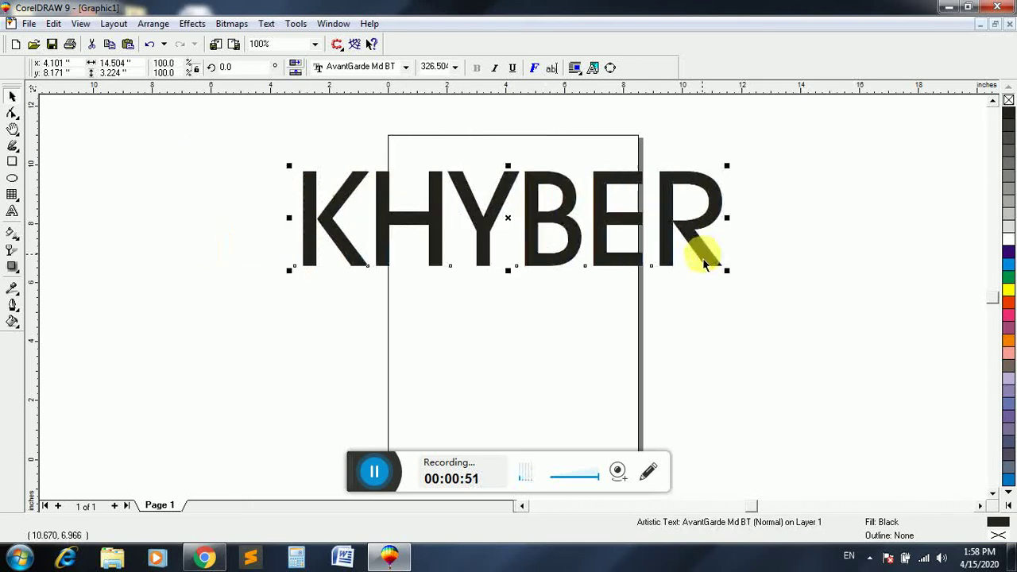
# Browse the font previews for the KHYBER text and apply Matura MT Script Capitals.
pyautogui.click(405, 67)
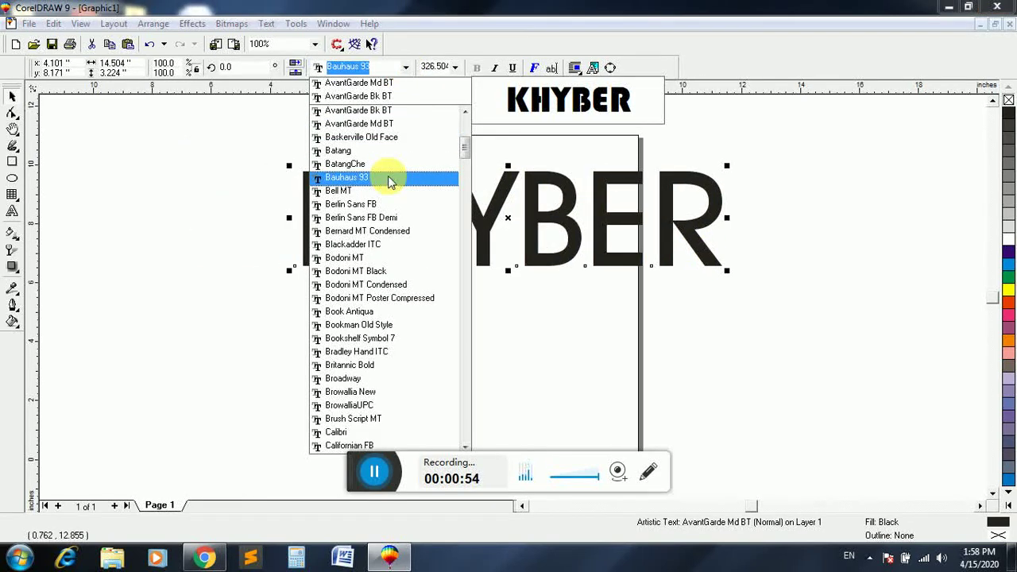
pyautogui.press('Down')
pyautogui.press('Down')
pyautogui.press('Down')
pyautogui.press('Down')
pyautogui.press('Down')
pyautogui.press('Down')
pyautogui.press('Down')
pyautogui.press('Down')
pyautogui.press('Down')
pyautogui.press('Down')
pyautogui.press('Down')
pyautogui.press('Down')
pyautogui.press('Down')
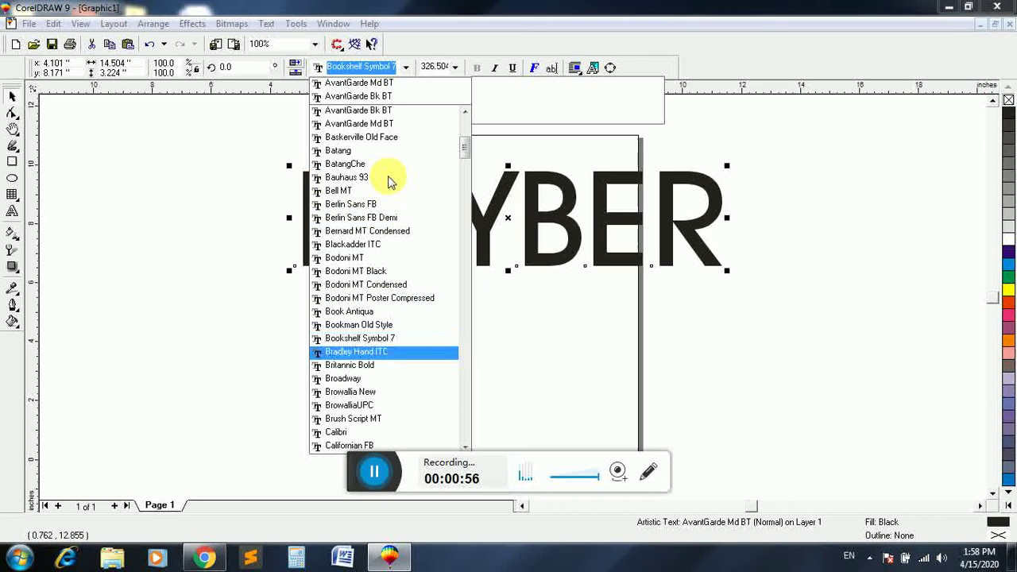
pyautogui.press('Down')
pyautogui.press('Down')
pyautogui.press('Down')
pyautogui.press('Down')
pyautogui.press('Down')
pyautogui.press('Down')
pyautogui.press('Down')
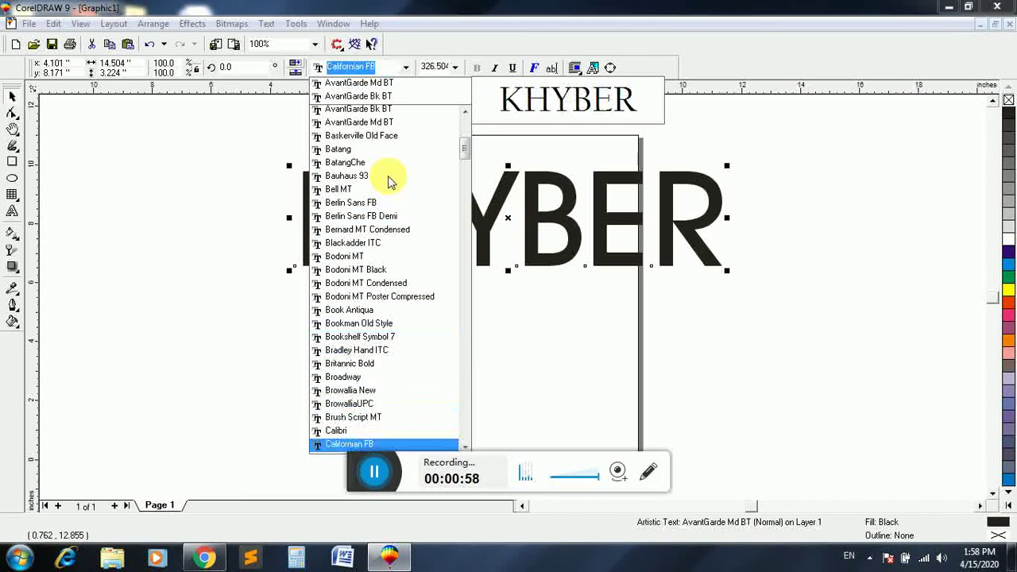
pyautogui.press('Down')
pyautogui.press('Down')
pyautogui.press('Down')
pyautogui.press('Down')
pyautogui.press('Down')
pyautogui.press('Down')
pyautogui.press('Down')
pyautogui.press('Down')
pyautogui.press('Down')
pyautogui.press('Down')
pyautogui.press('Down')
pyautogui.press('Down')
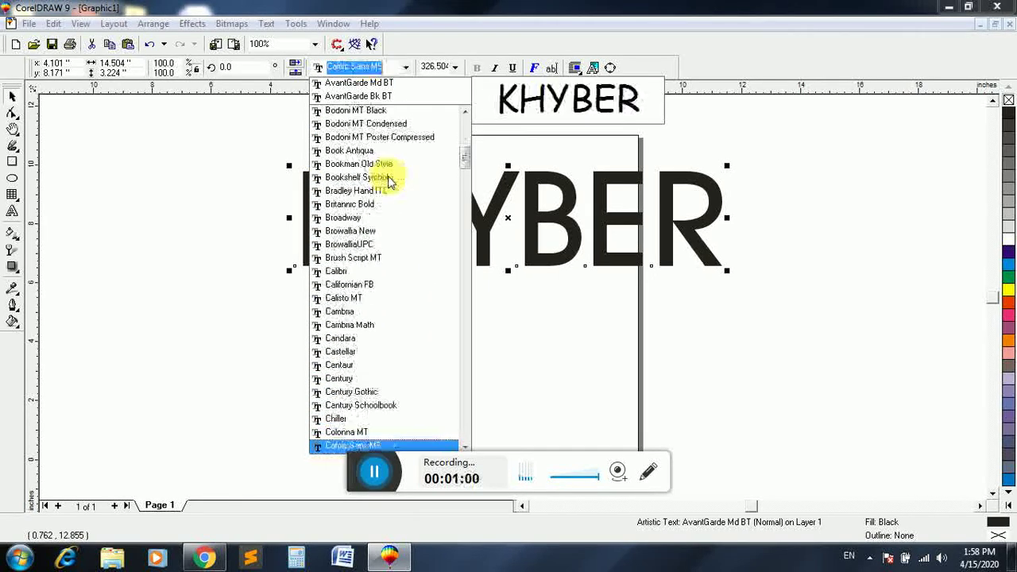
pyautogui.press('Down')
pyautogui.press('Down')
pyautogui.press('Down')
pyautogui.press('Down')
pyautogui.press('Down')
pyautogui.press('Down')
pyautogui.press('Down')
pyautogui.press('Down')
pyautogui.press('Down')
pyautogui.press('Down')
pyautogui.press('Down')
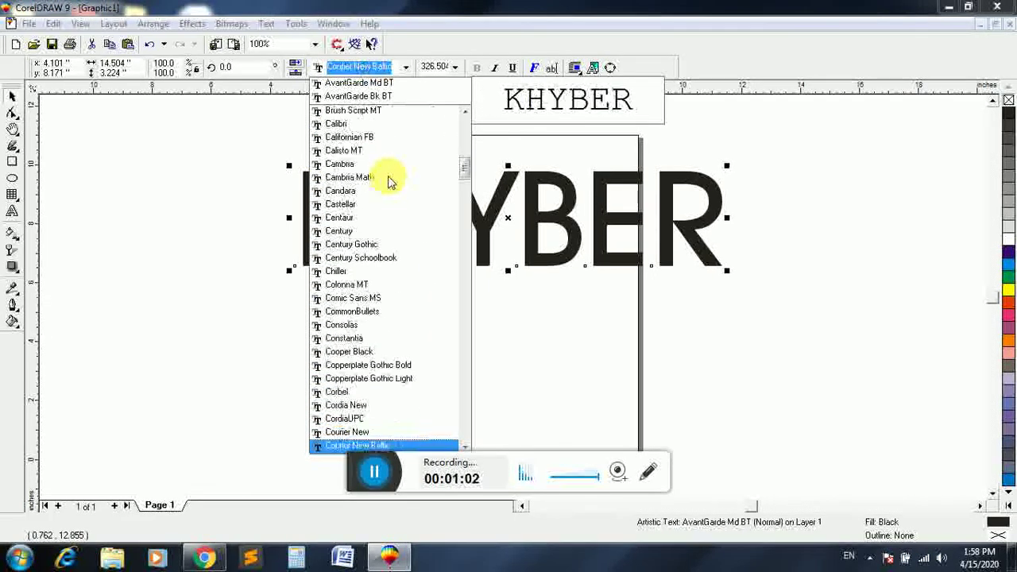
pyautogui.press('Down')
pyautogui.press('Down')
pyautogui.press('Down')
pyautogui.press('Down')
pyautogui.press('Down')
pyautogui.press('Down')
pyautogui.press('Down')
pyautogui.press('Down')
pyautogui.press('Down')
pyautogui.press('Down')
pyautogui.press('Down')
pyautogui.press('Down')
pyautogui.press('Down')
pyautogui.press('Down')
pyautogui.press('Down')
pyautogui.press('Down')
pyautogui.press('Down')
pyautogui.press('Down')
pyautogui.press('Down')
pyautogui.press('Down')
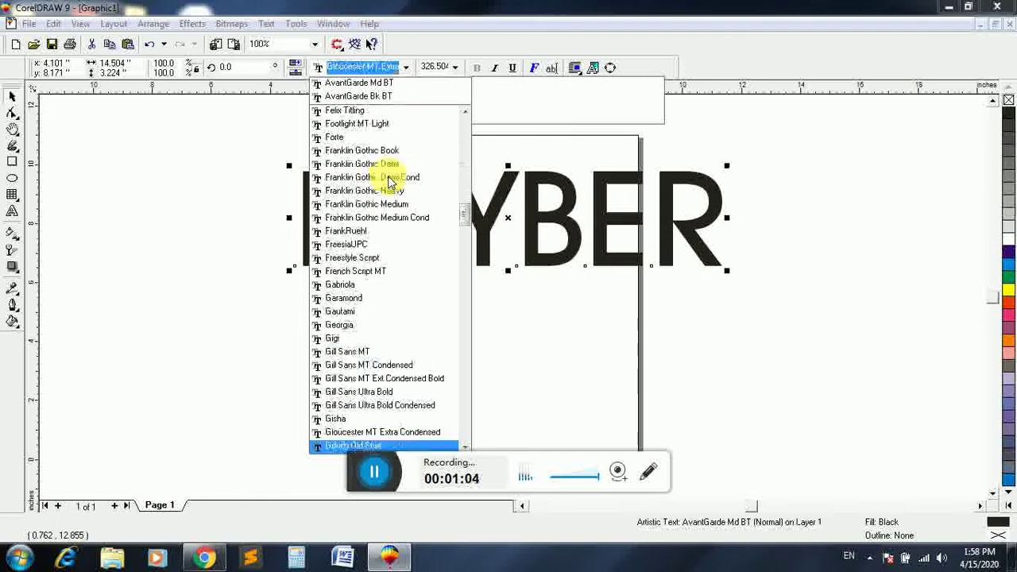
pyautogui.press('Down')
pyautogui.press('Down')
pyautogui.press('Down')
pyautogui.press('Down')
pyautogui.press('Down')
pyautogui.press('Down')
pyautogui.press('Down')
pyautogui.press('Down')
pyautogui.press('Down')
pyautogui.press('Down')
pyautogui.press('Down')
pyautogui.press('Down')
pyautogui.press('Down')
pyautogui.press('Down')
pyautogui.press('Down')
pyautogui.press('Down')
pyautogui.press('Down')
pyautogui.press('Down')
pyautogui.press('Down')
pyautogui.press('Down')
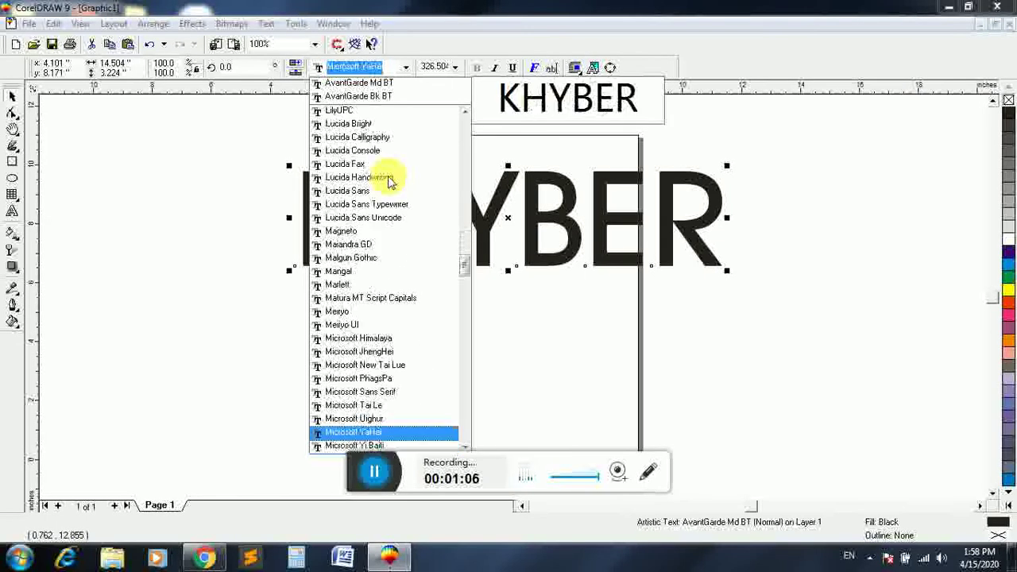
pyautogui.press('Up')
pyautogui.press('Up')
pyautogui.press('Up')
pyautogui.press('Up')
pyautogui.press('Up')
pyautogui.press('Up')
pyautogui.press('Up')
pyautogui.press('Up')
pyautogui.press('Up')
pyautogui.press('Up')
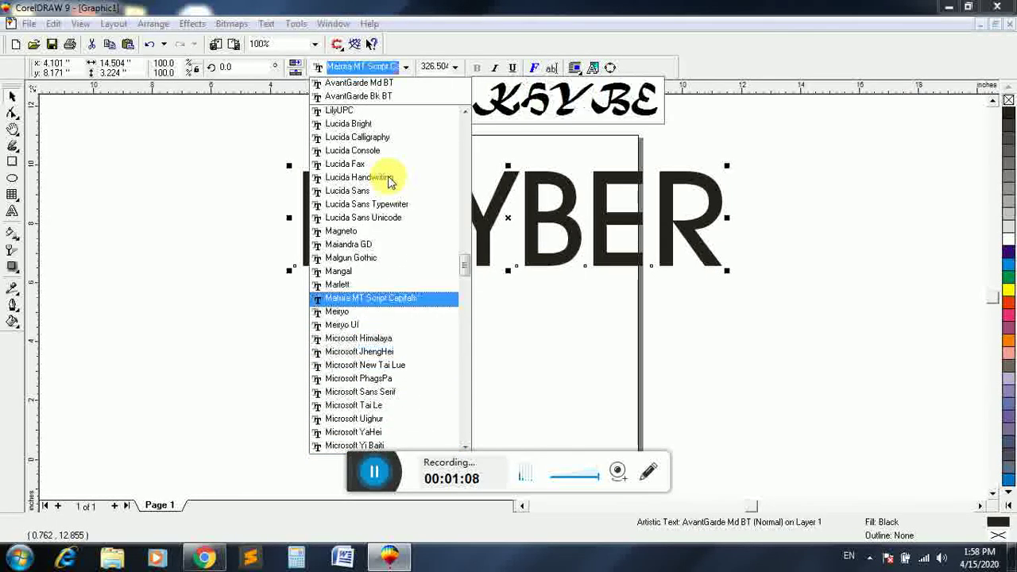
pyautogui.press('Up')
pyautogui.press('Down')
pyautogui.press('Return')
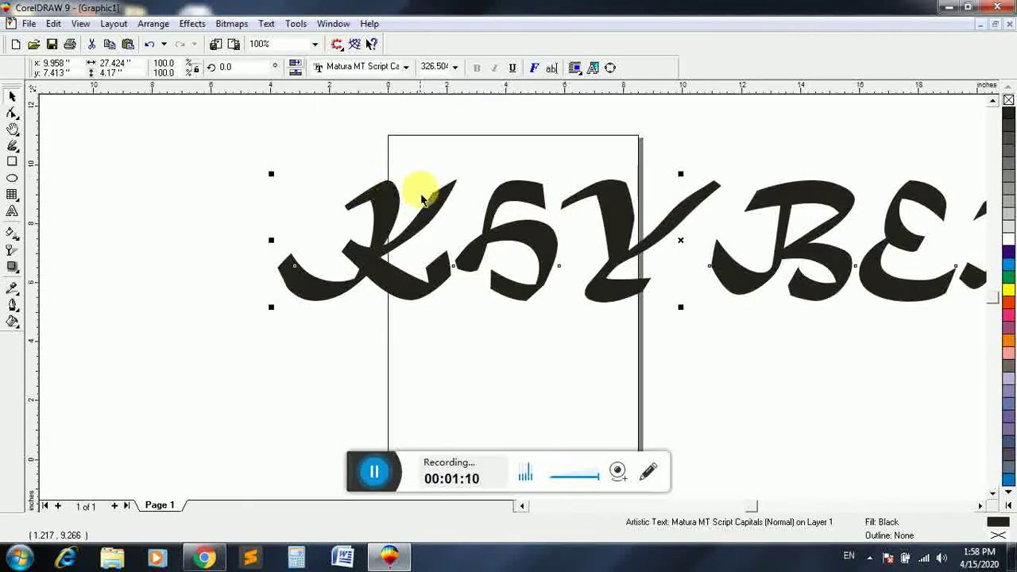
# Shift the KHYBER text left so it is centred roughly over the page, and fill it with red.
pyautogui.moveTo(423, 226); pyautogui.dragTo(270, 204)
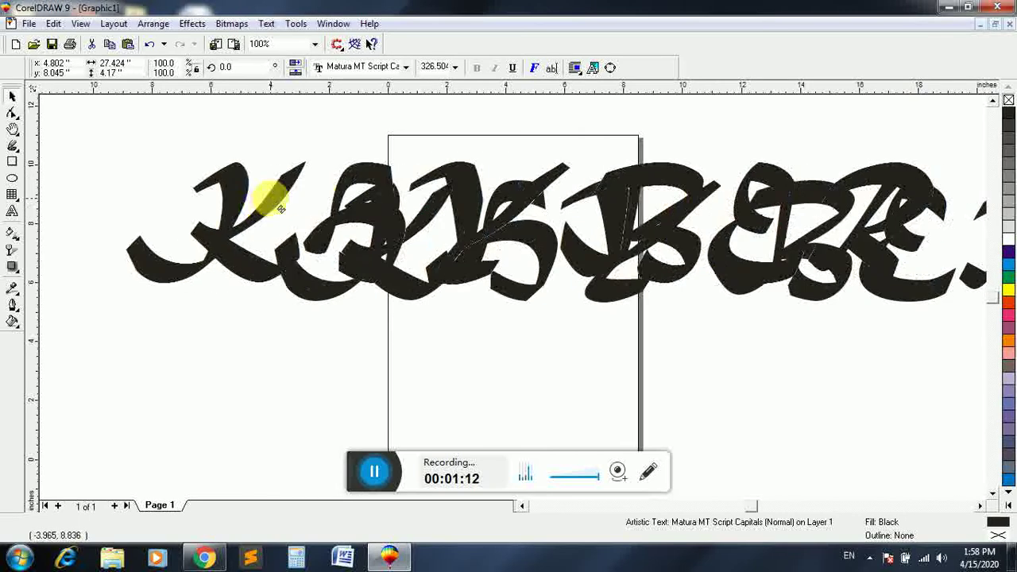
pyautogui.click(1007, 305)
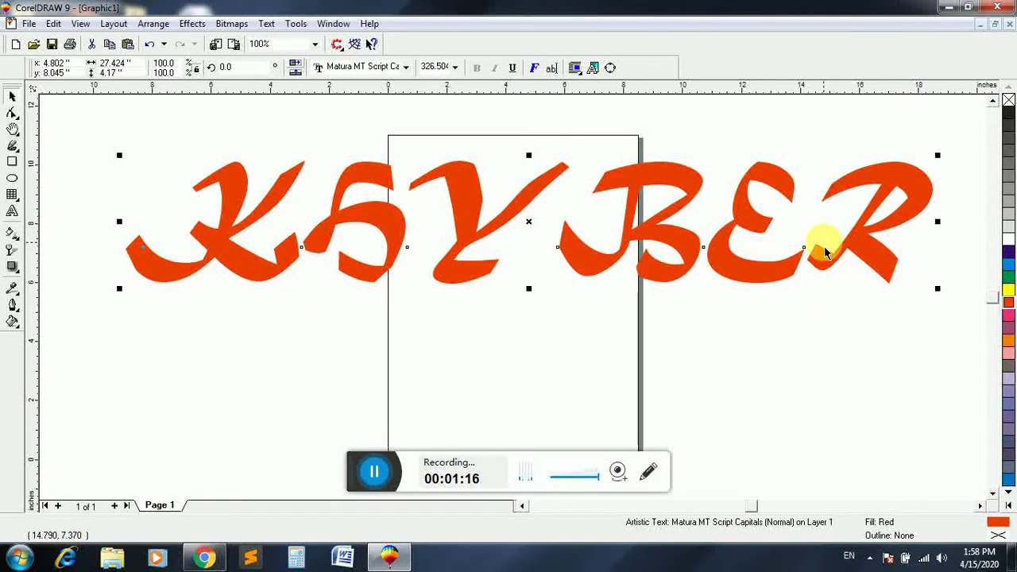
# Replace the red KHYBER text with new artistic text reading "KHYBER COMPUTERS", starting left of the page.
pyautogui.press('Delete')
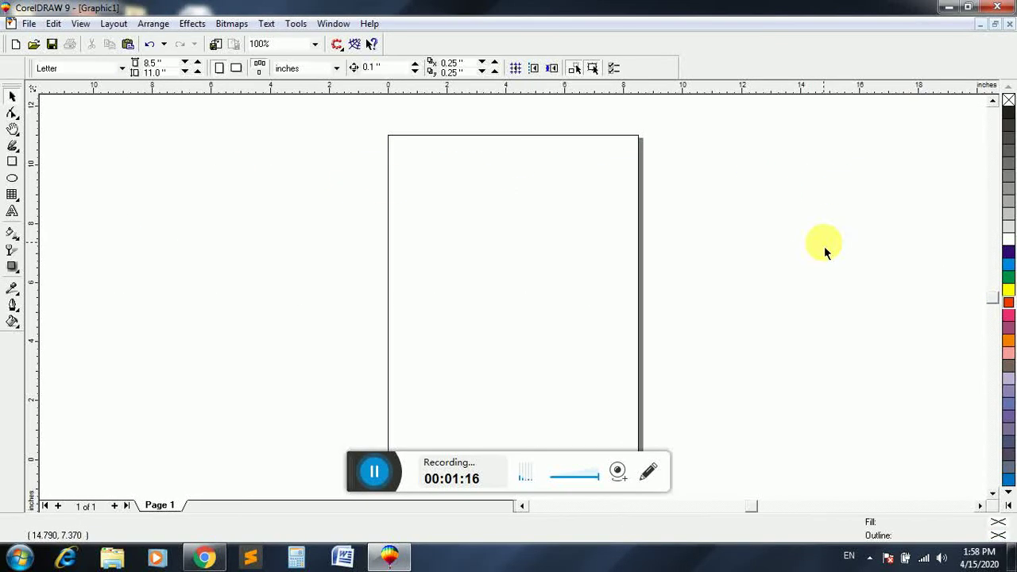
pyautogui.click(11, 212)
pyautogui.click(221, 190)
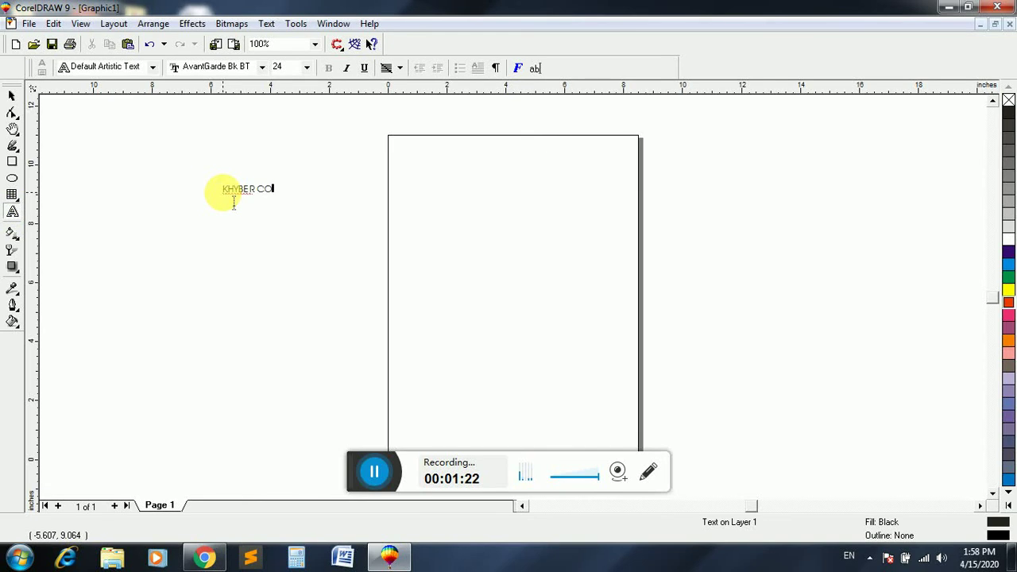
pyautogui.write('KHYBER COMPUTERS')
pyautogui.click(272, 195)
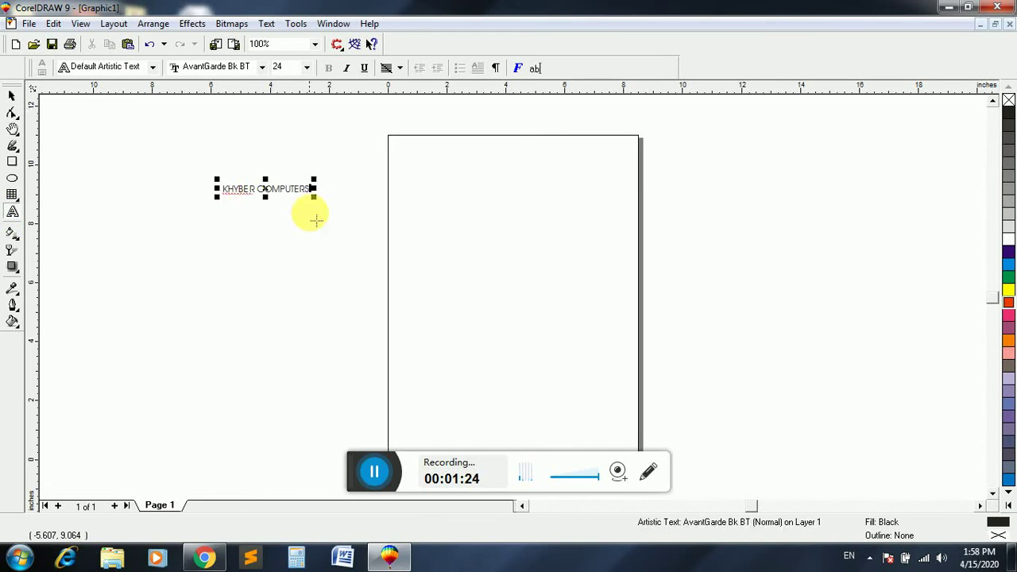
# Enlarge the KHYBER COMPUTERS text to about 140 pt and set its font to Matura MT Script Capitals.
pyautogui.moveTo(320, 208); pyautogui.dragTo(729, 313)
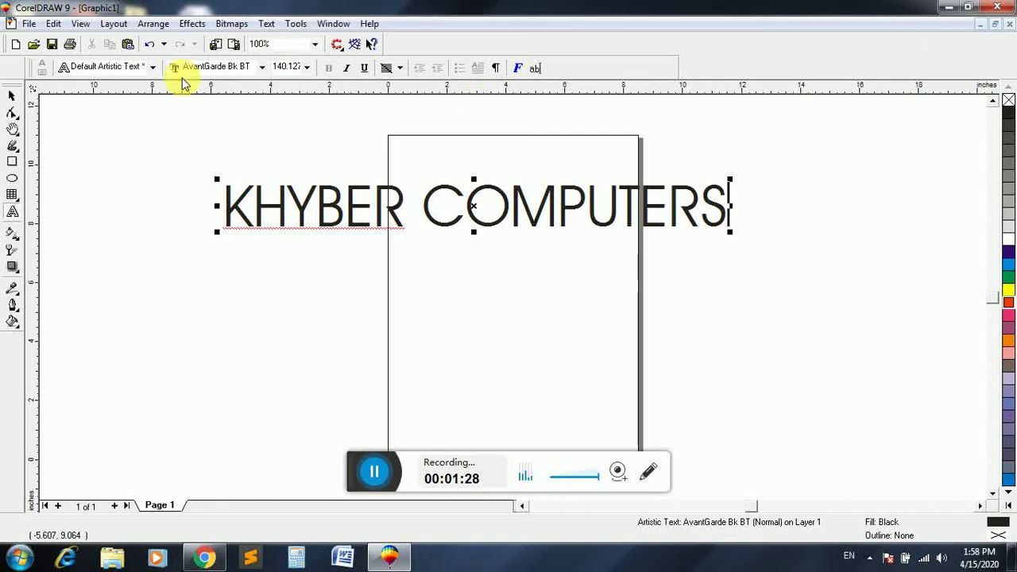
pyautogui.click(13, 97)
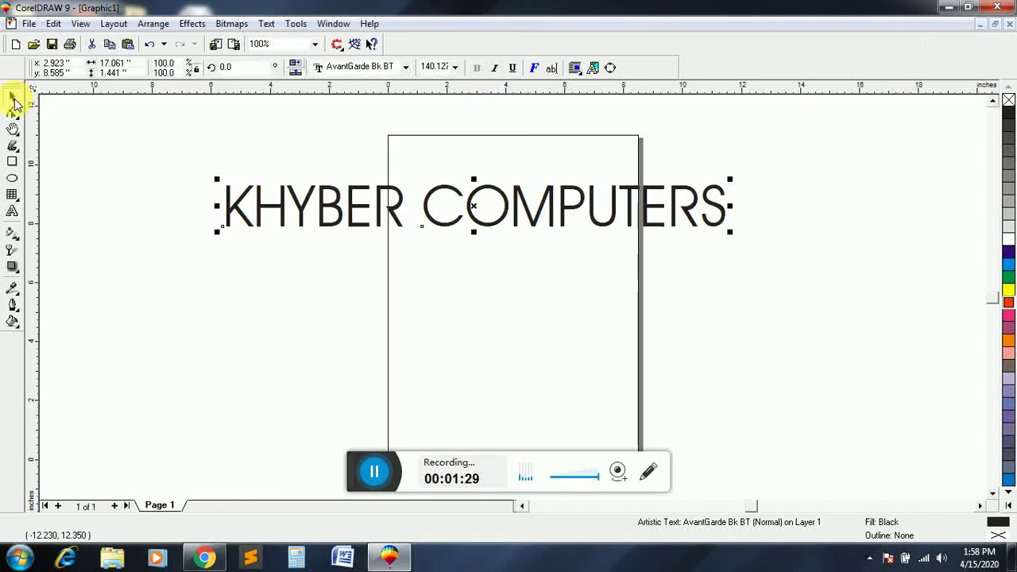
pyautogui.click(330, 68)
pyautogui.click(347, 97)
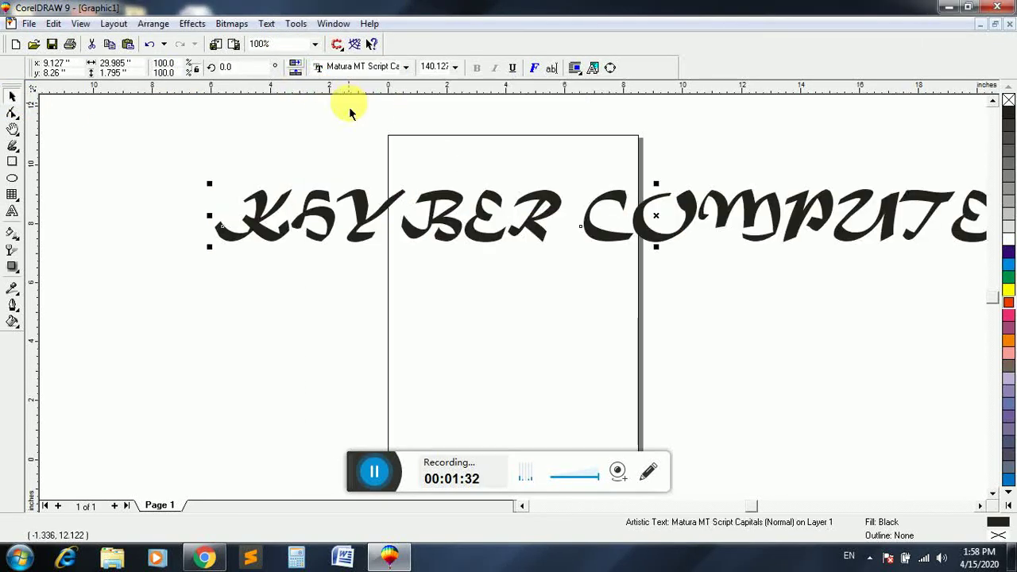
# Replace the KHYBER COMPUTERS text with a paragraph text frame about 13 inches wide and 1 inch high, containing filler text.
pyautogui.press('Delete')
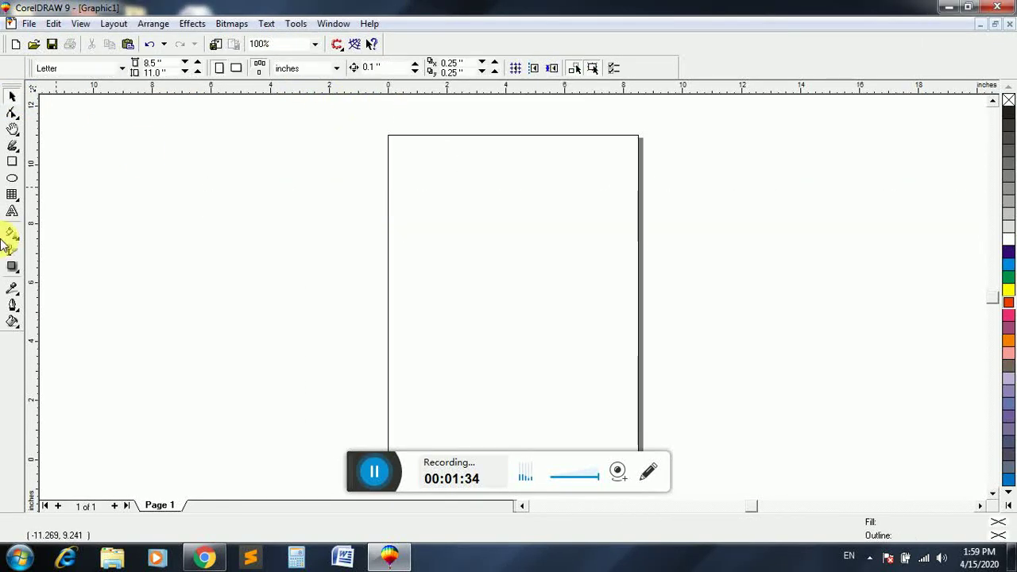
pyautogui.click(14, 213)
pyautogui.moveTo(255, 159); pyautogui.dragTo(631, 189)
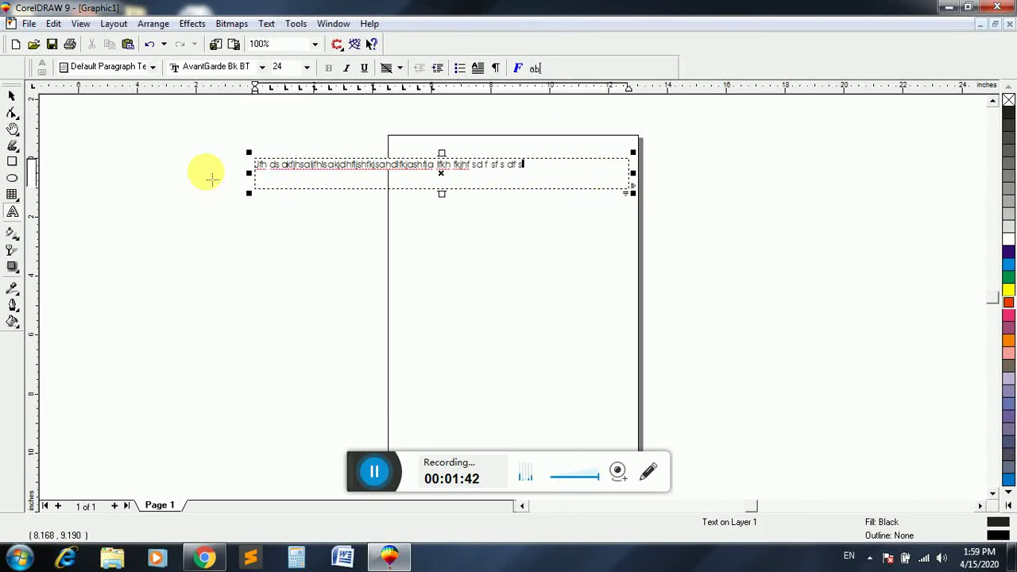
# Replace the filler frame with a paragraph text frame about 8 inches wide on the upper page, reading "To" and "The Principal GHSS Khwaza Khela swat".
pyautogui.click(13, 96)
pyautogui.press('Delete')
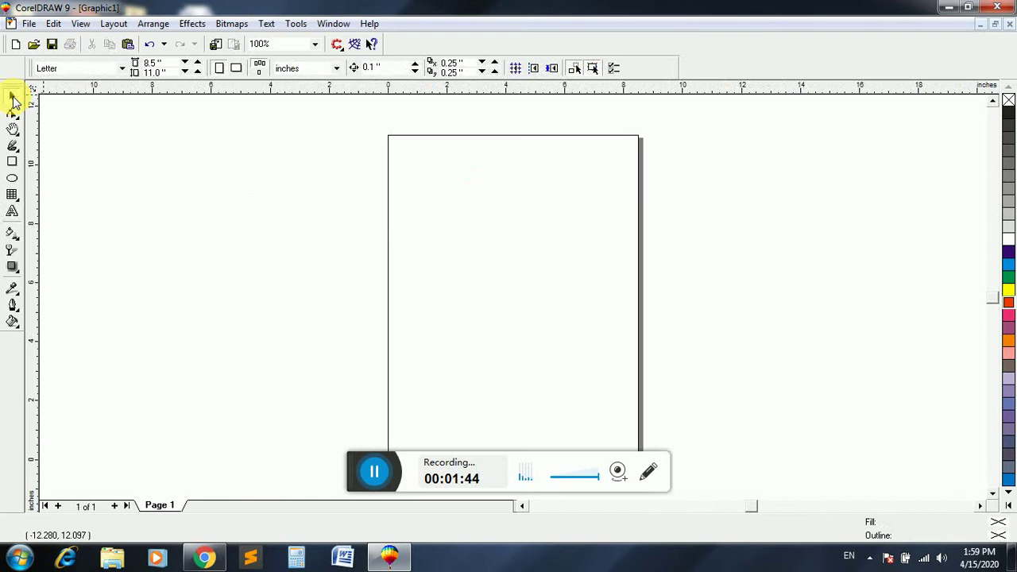
pyautogui.click(12, 213)
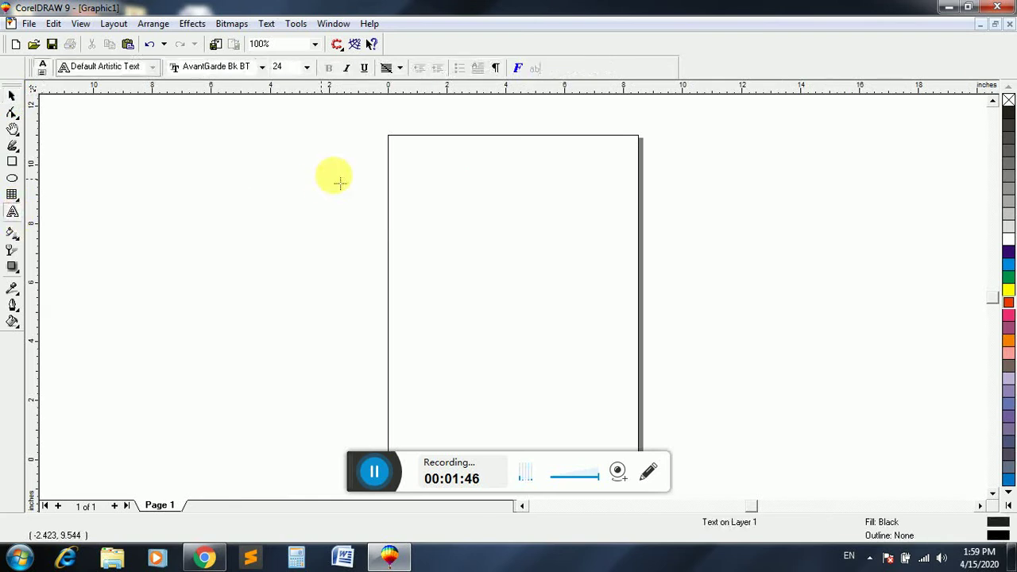
pyautogui.moveTo(391, 157); pyautogui.dragTo(629, 296)
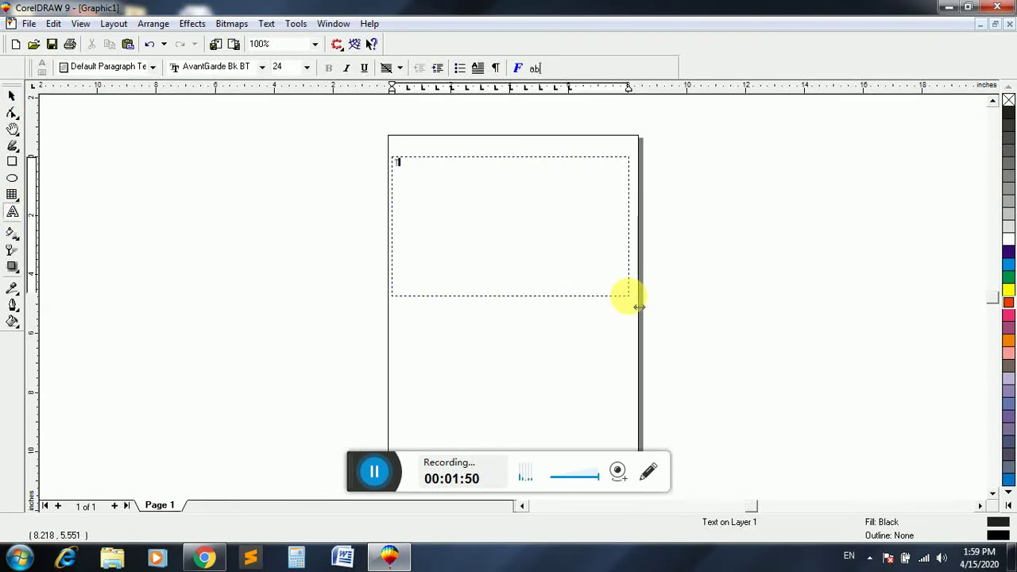
pyautogui.write('To')
pyautogui.press('Return')
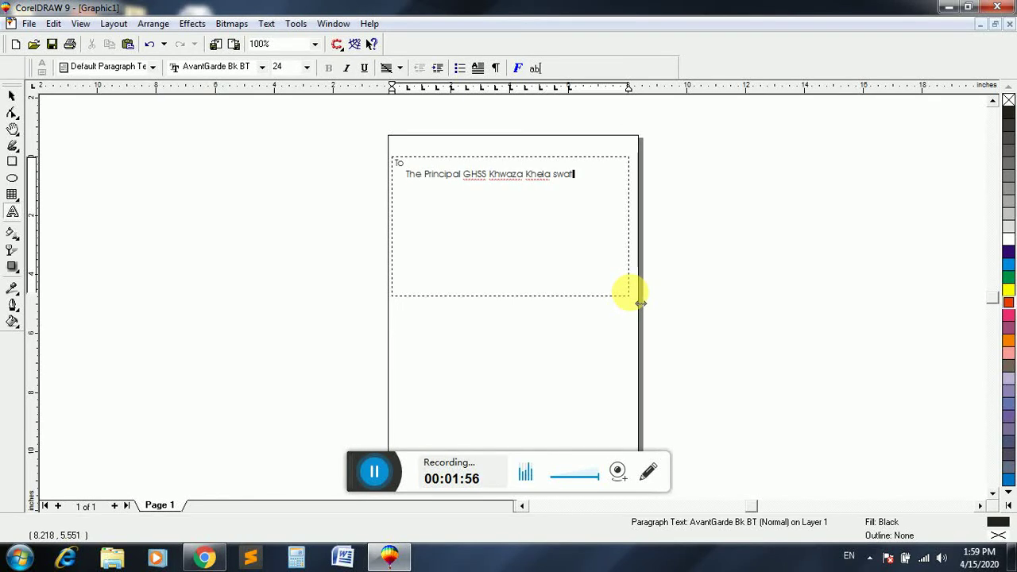
# Set the horizontal alignment of the line "The Principal GHSS Khwaza Khela swat" to Left.
pyautogui.moveTo(596, 176); pyautogui.dragTo(413, 189)
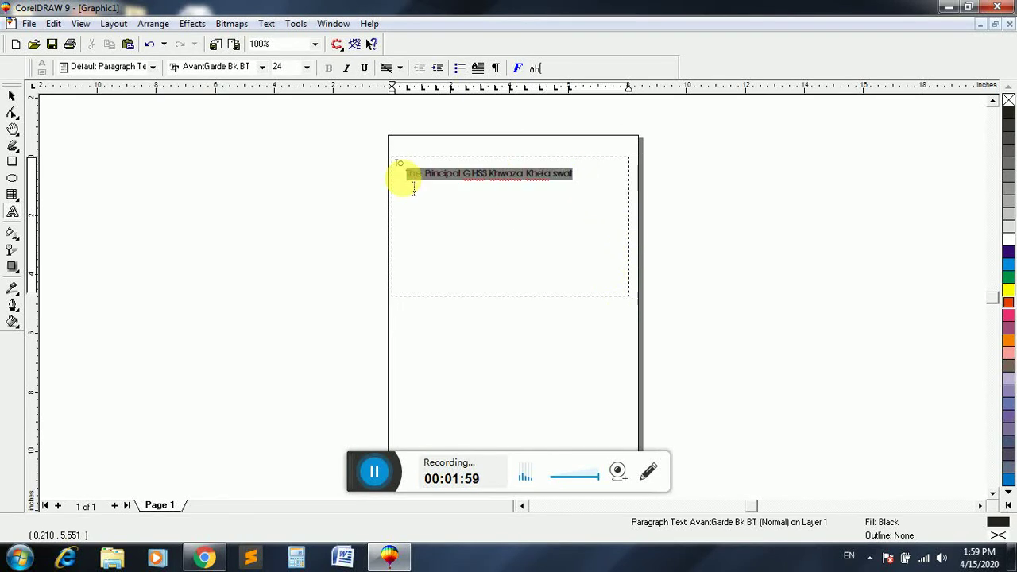
pyautogui.click(393, 68)
pyautogui.click(404, 97)
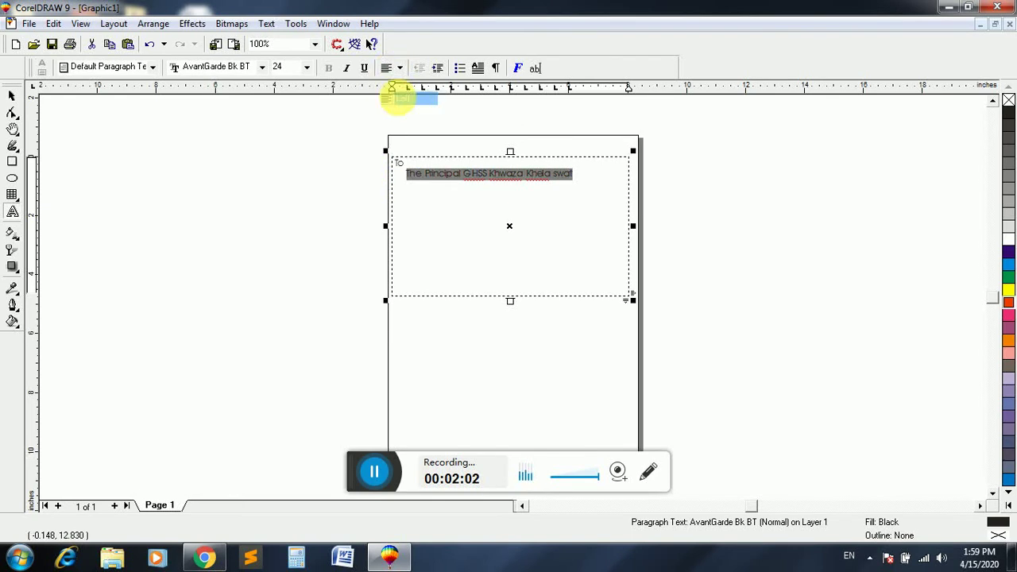
# Centre the line "The Principal GHSS Khwaza Khela swat" and make it italic and underlined.
pyautogui.click(400, 68)
pyautogui.click(407, 110)
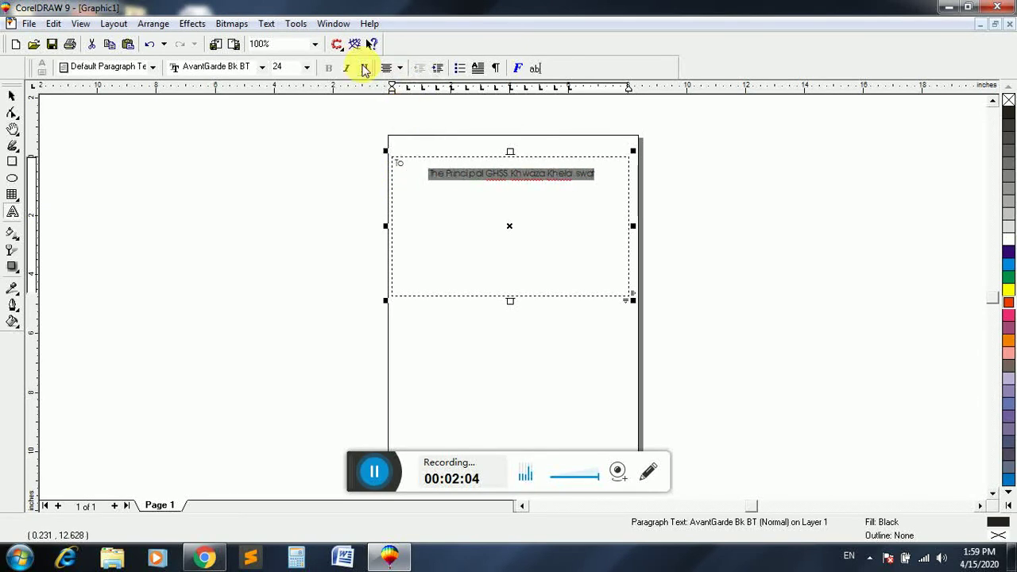
pyautogui.click(347, 70)
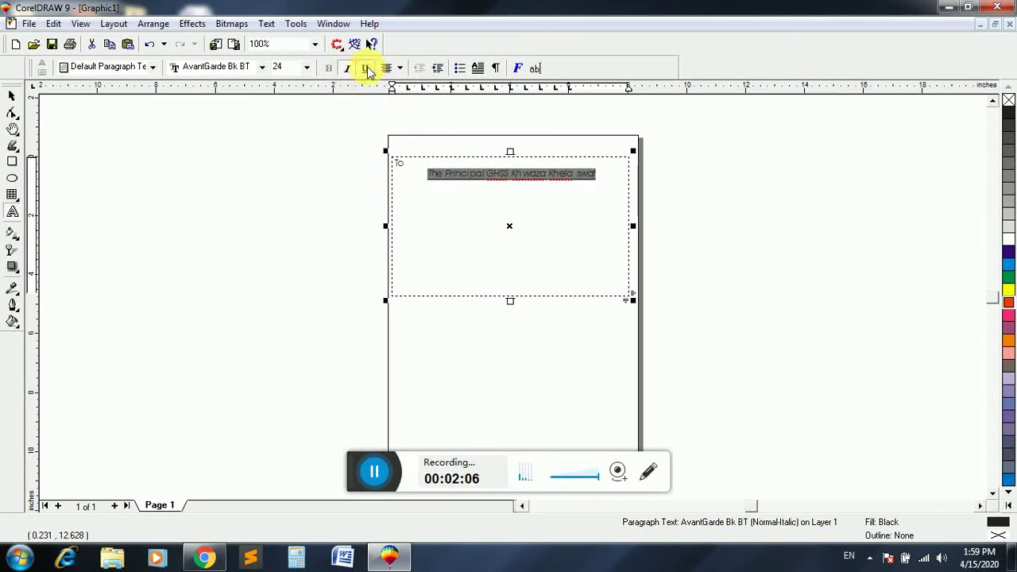
# Try font sizes 12 and 18 on the centred line and set it back to 24.
pyautogui.click(304, 69)
pyautogui.click(292, 164)
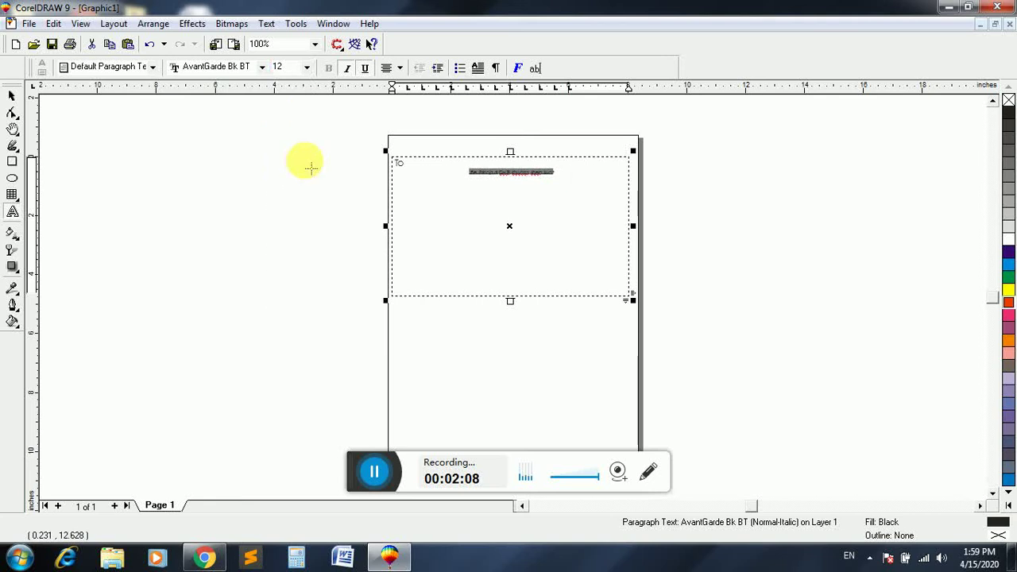
pyautogui.click(308, 69)
pyautogui.click(284, 204)
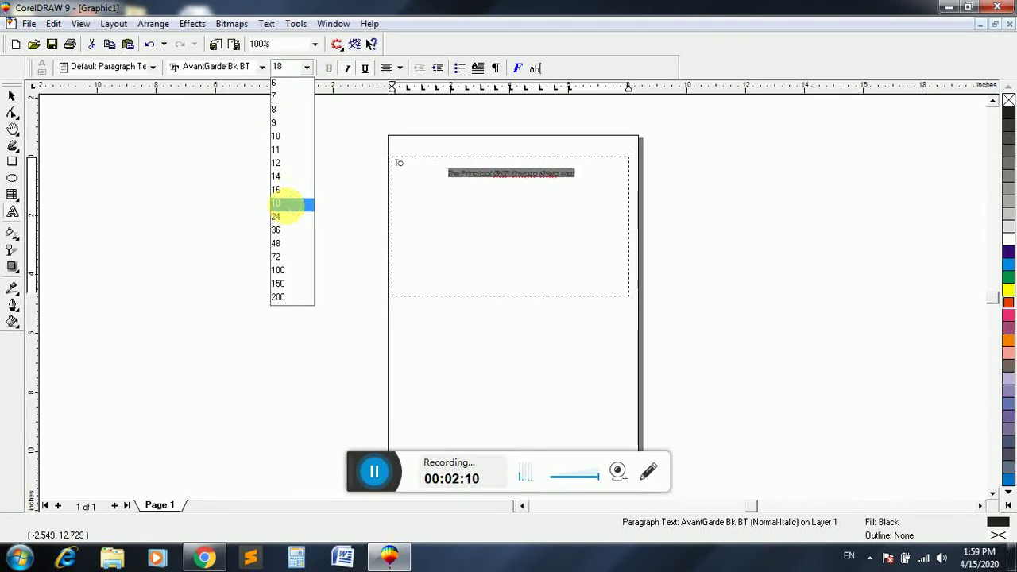
pyautogui.click(308, 69)
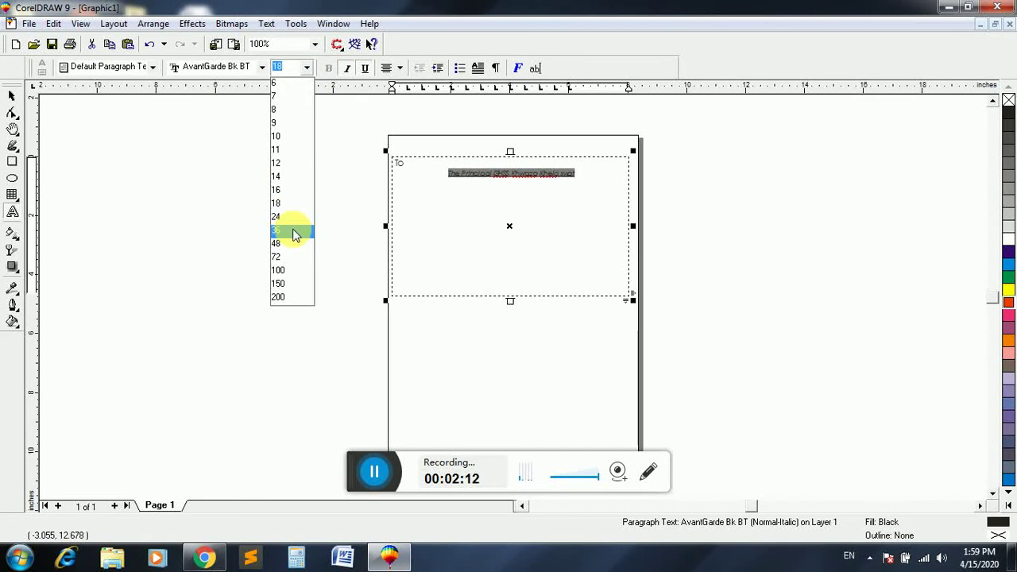
pyautogui.click(295, 222)
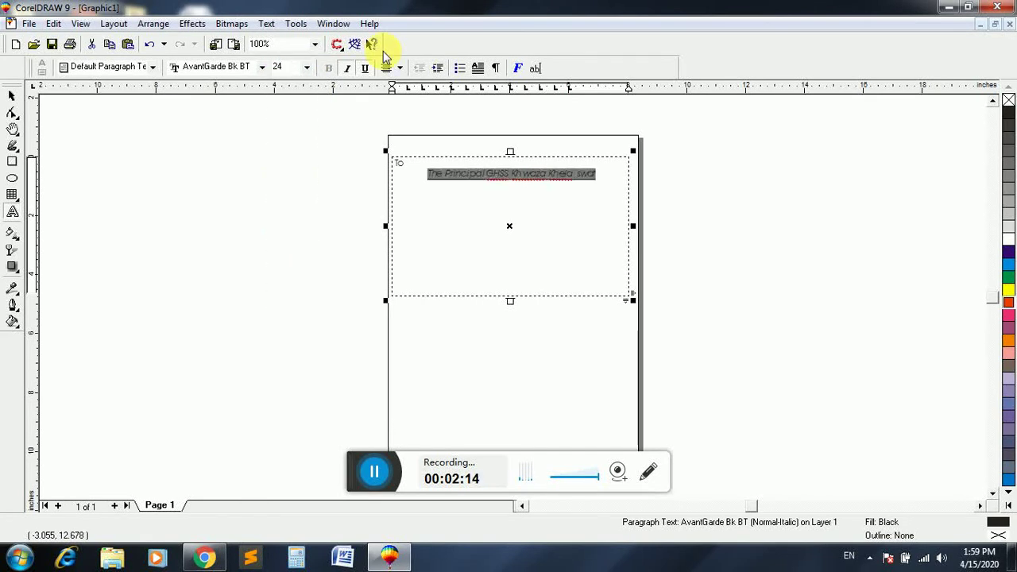
# Try bullet and drop cap formatting on the line "The Principal GHSS Khwaza Khela swat" and remove it again.
pyautogui.click(460, 69)
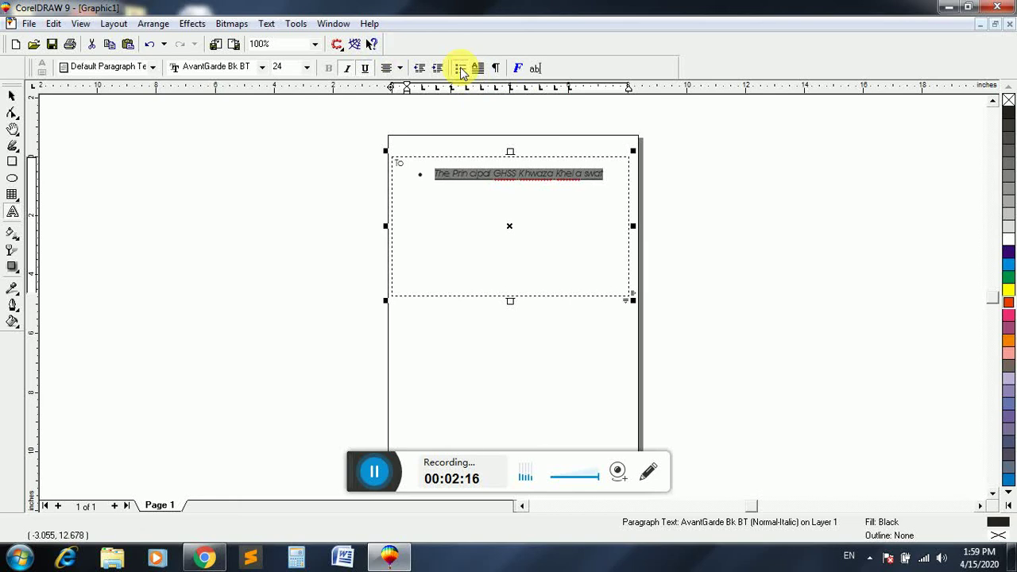
pyautogui.click(477, 70)
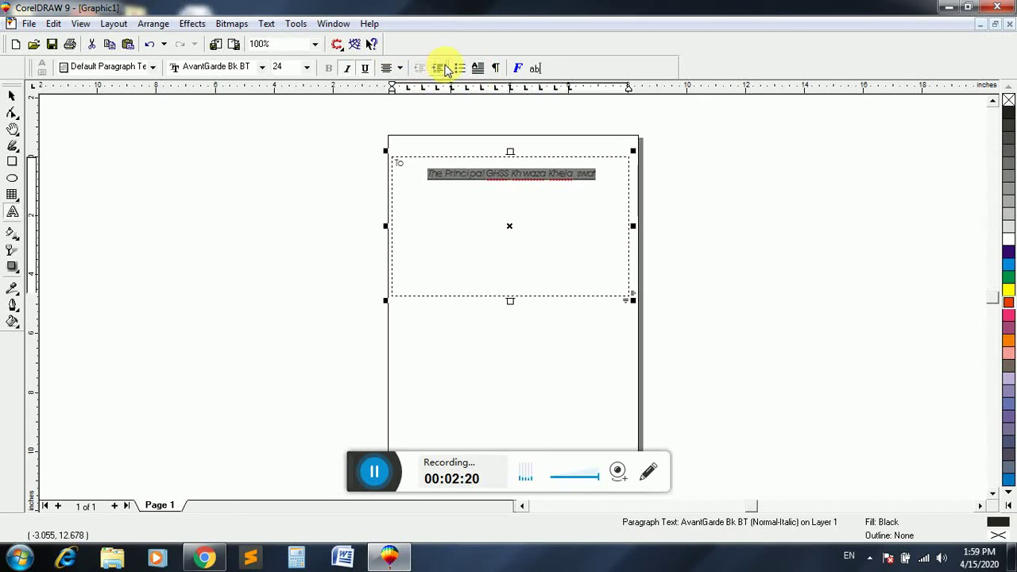
# Add two lines of random filler text below "The Principal GHSS Khwaza Khela swat" in the same frame.
pyautogui.click(605, 185)
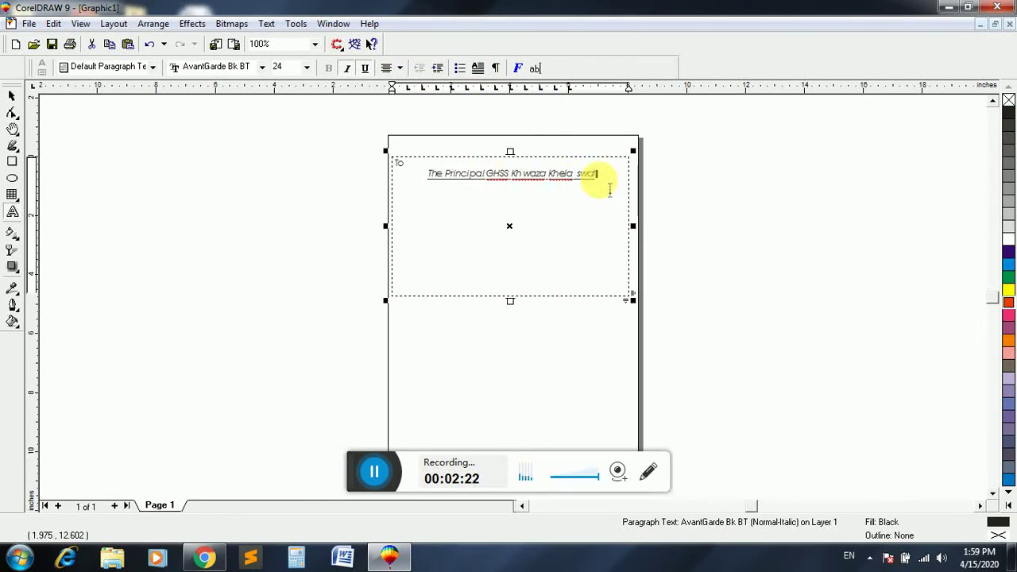
pyautogui.press('Return')
pyautogui.write('fasatksadf:lksafd:lkals flkisa:flklaslkfl: salkfa')
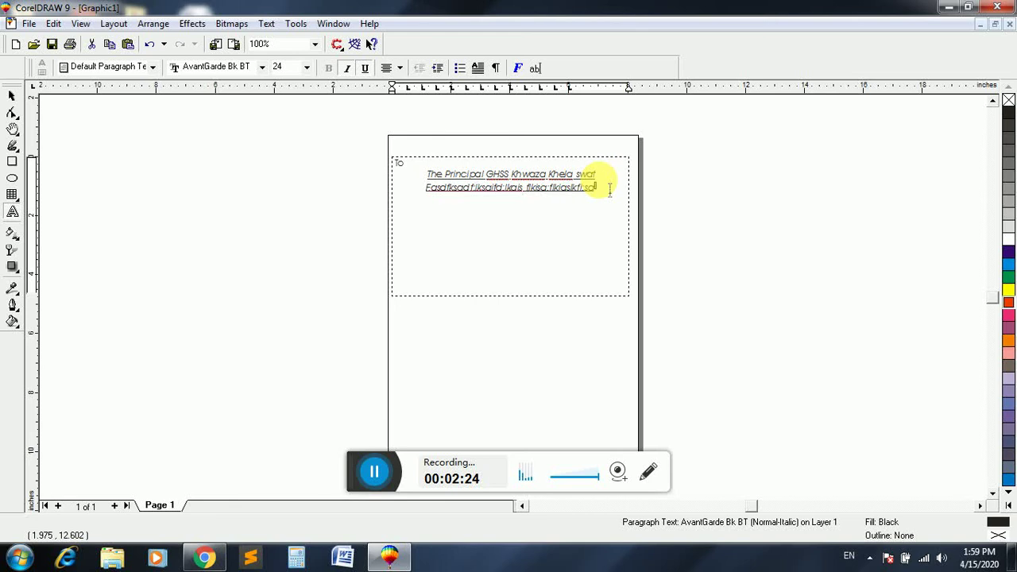
pyautogui.press('Return')
pyautogui.write('Fdsafkjsa:lkfjsa:flkj f;kf jlksjf;kd jf;ksjf;asjfd;ads')
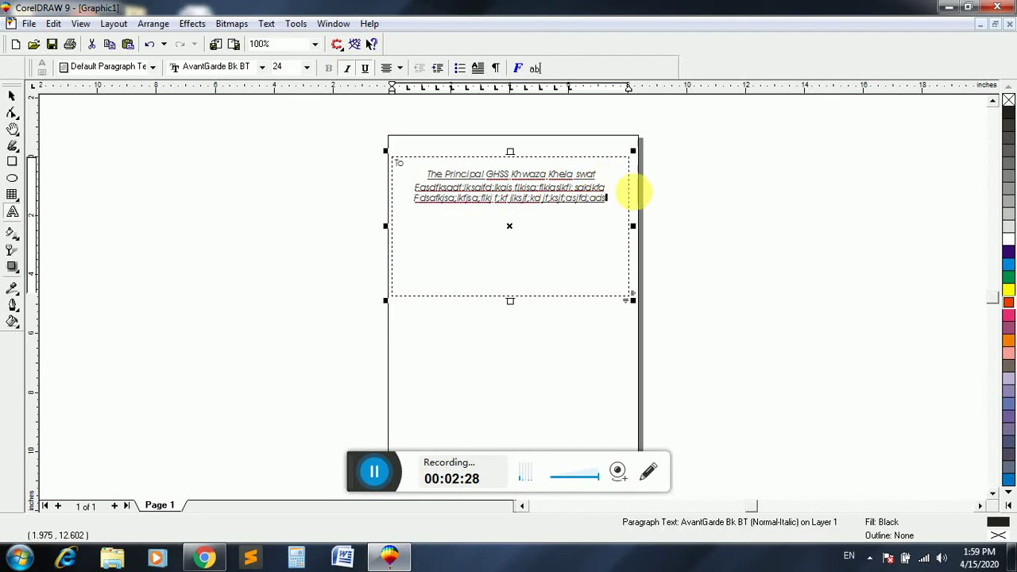
# Try drop caps on the three centred lines, remove them, and view the Format Text settings without changing anything.
pyautogui.moveTo(607, 199); pyautogui.dragTo(428, 173)
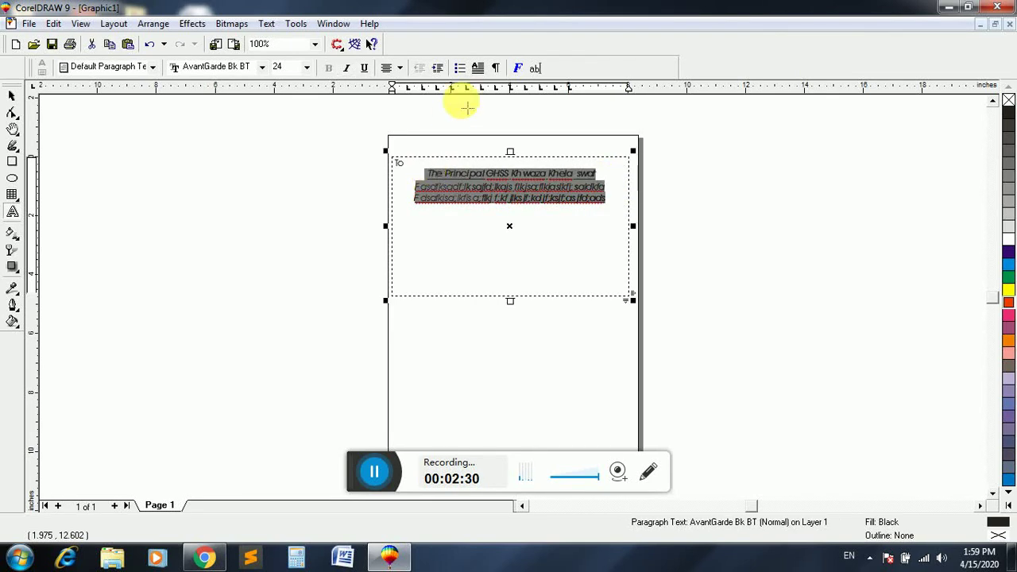
pyautogui.click(477, 68)
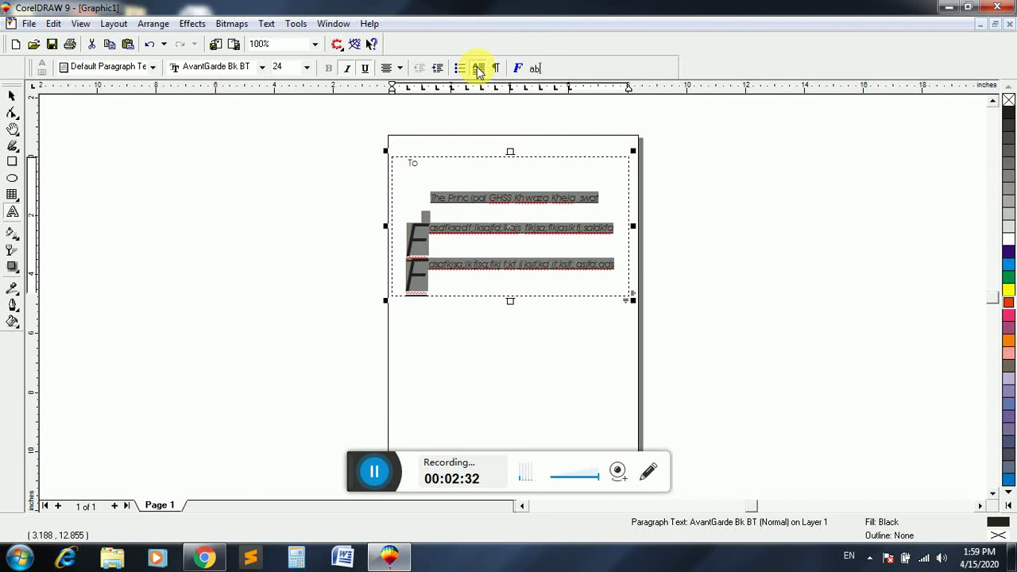
pyautogui.click(478, 69)
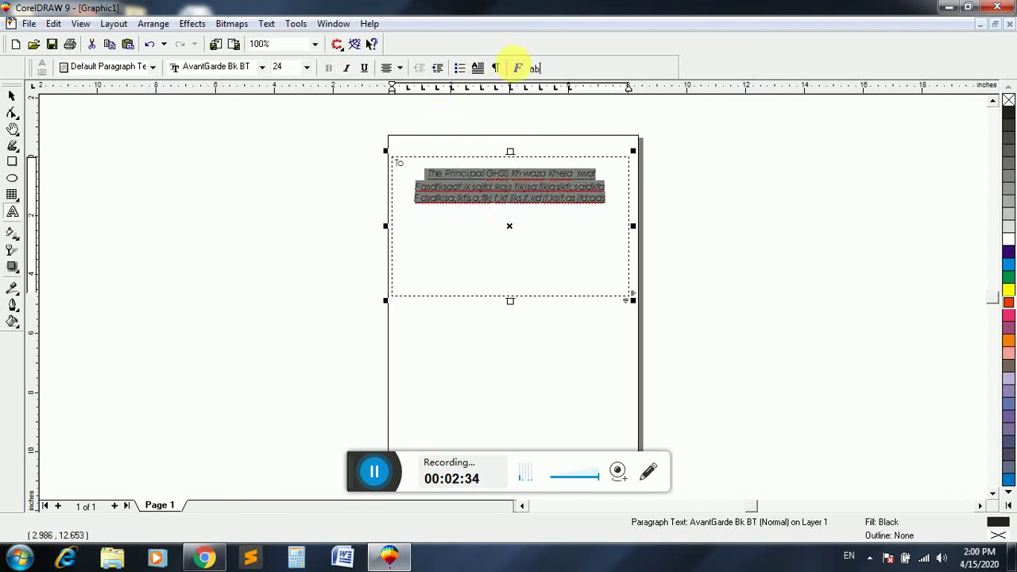
pyautogui.click(518, 68)
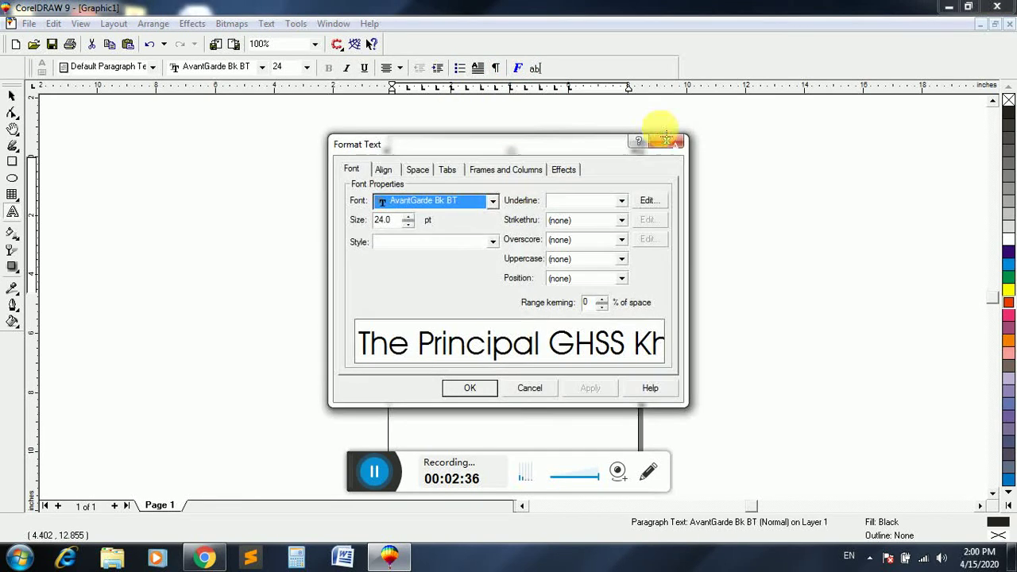
pyautogui.click(661, 146)
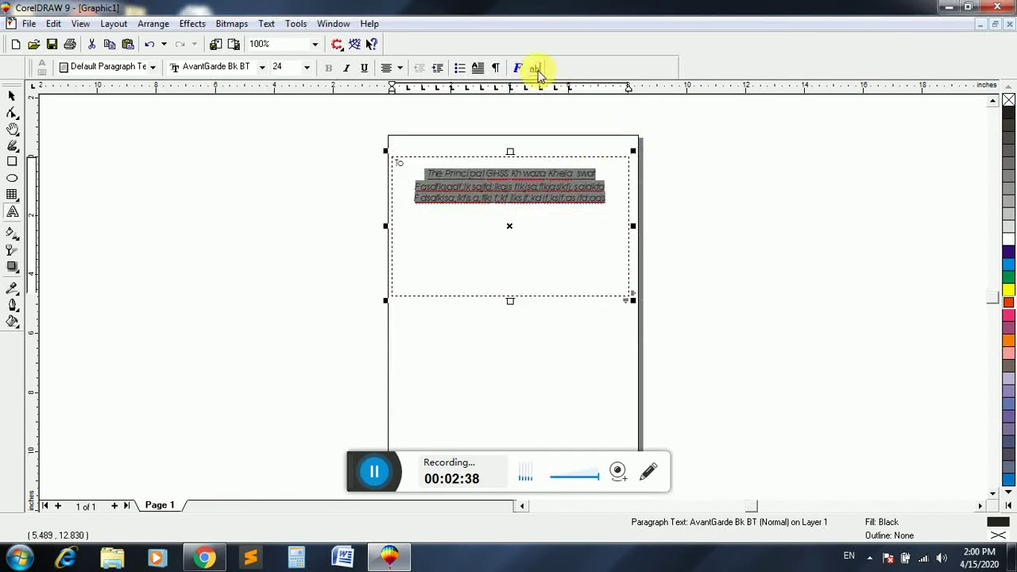
# Replace the frame's entire content in the text editor with short filler lines: F, Dsa, F, Sa, F, Sf, Sfd and a.
pyautogui.click(534, 69)
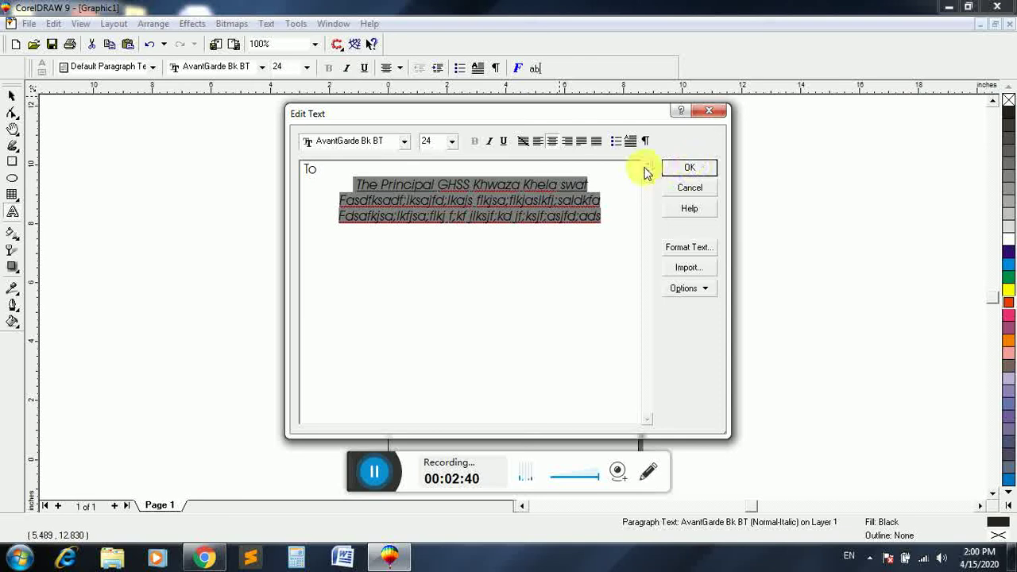
pyautogui.moveTo(604, 215); pyautogui.dragTo(180, 166)
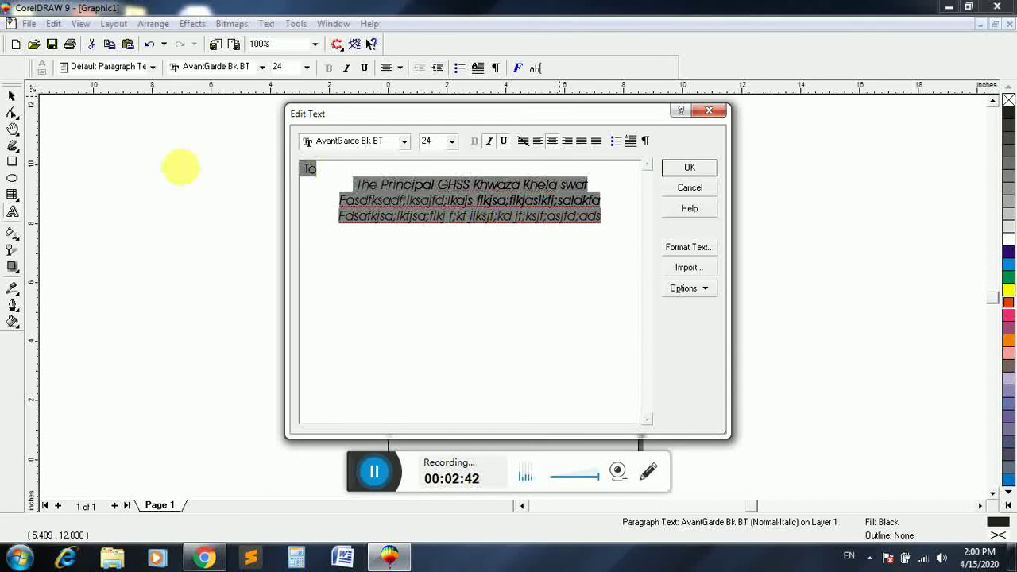
pyautogui.write('F')
pyautogui.press('Return')
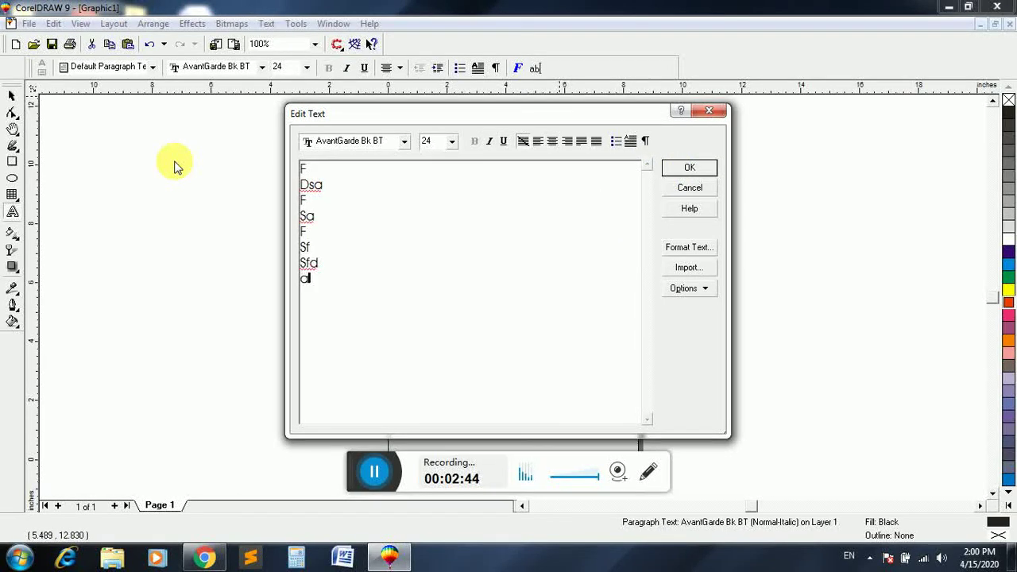
pyautogui.click(689, 168)
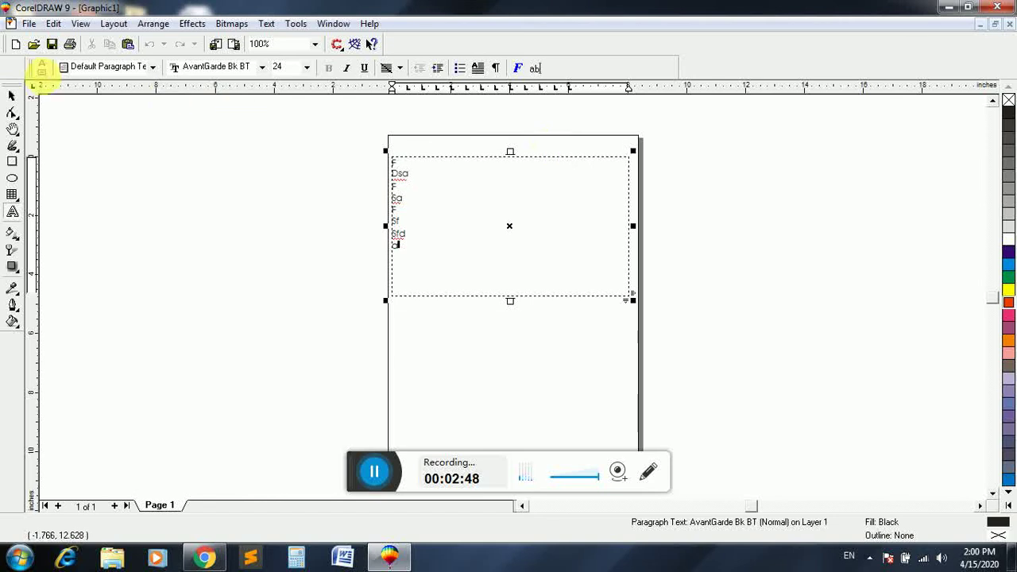
# Replace the frame with a paragraph text frame about 11.1 inches wide and 0.5 inch high near the page top, containing one line of filler text.
pyautogui.click(11, 97)
pyautogui.press('Delete')
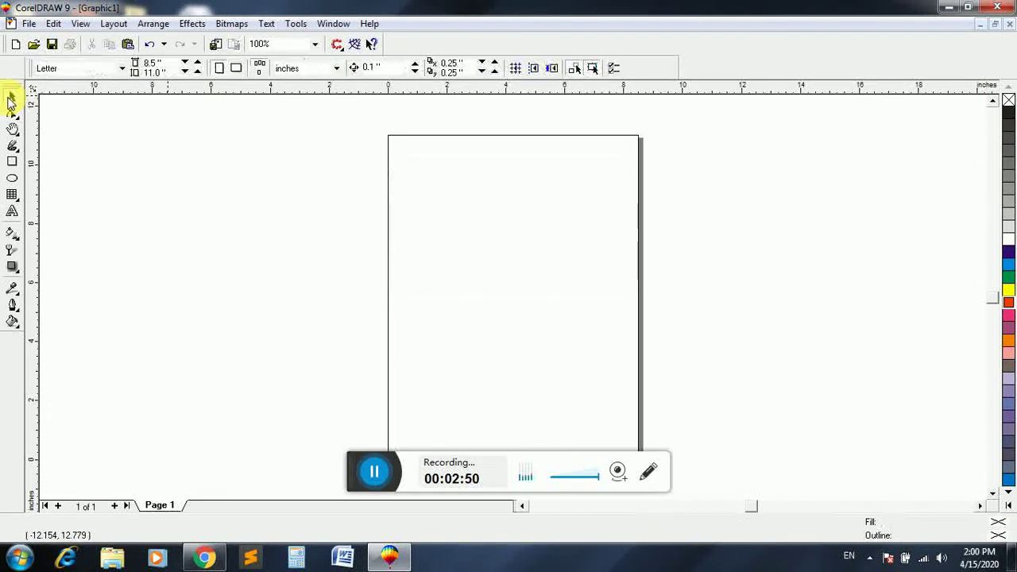
pyautogui.click(13, 211)
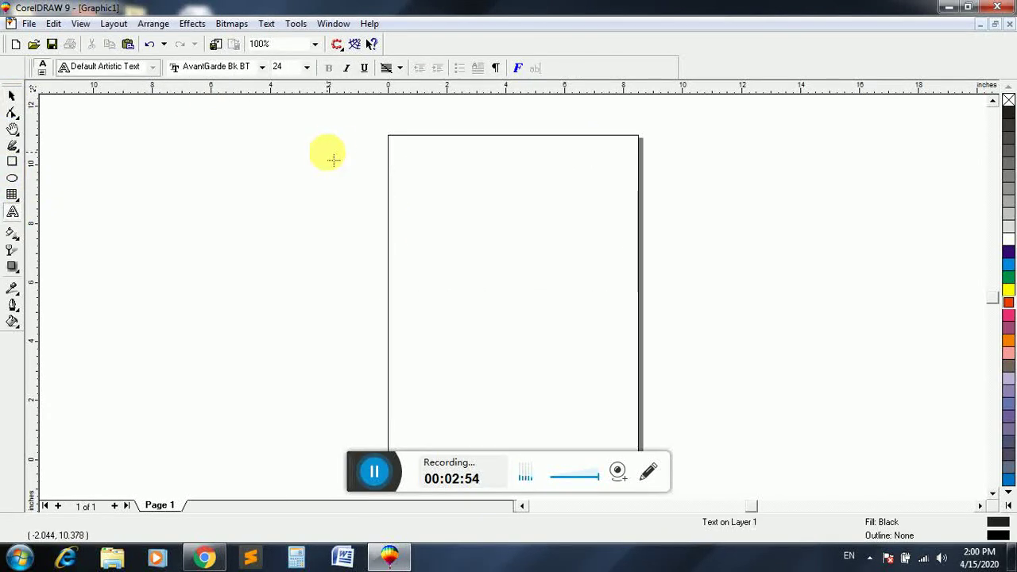
pyautogui.moveTo(327, 153); pyautogui.dragTo(660, 166)
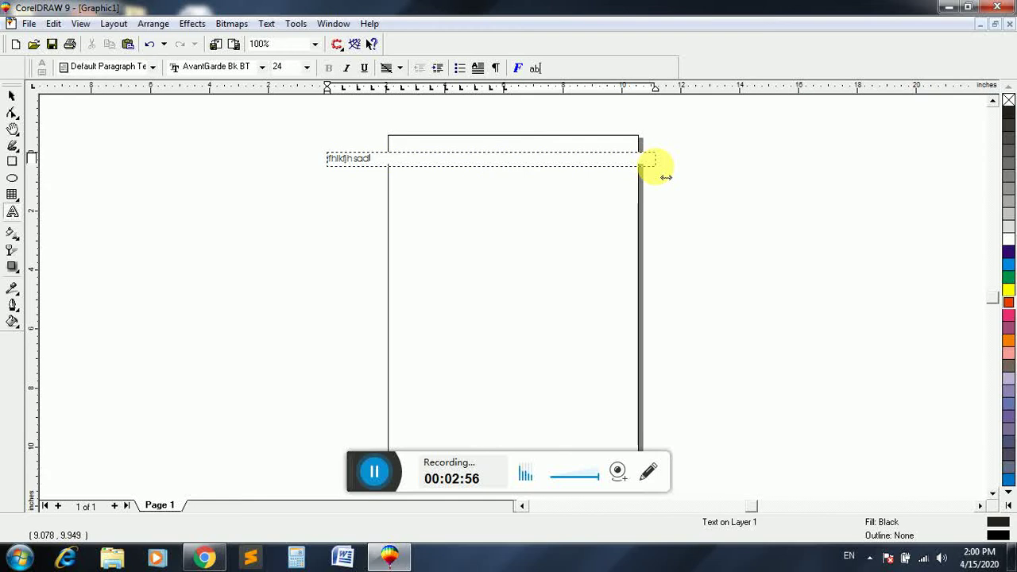
pyautogui.write('fhlkfjh sadkjfhsakjfhaskfhajfhjhflkjsahfdashflj shf')
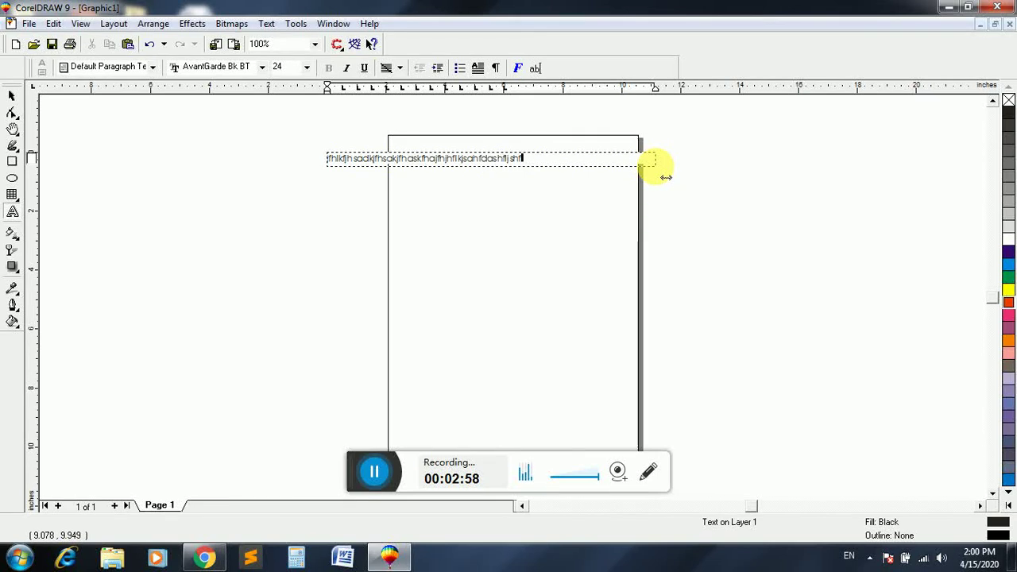
pyautogui.write('h fjshfjhsfdkhsdfkjshdfs df')
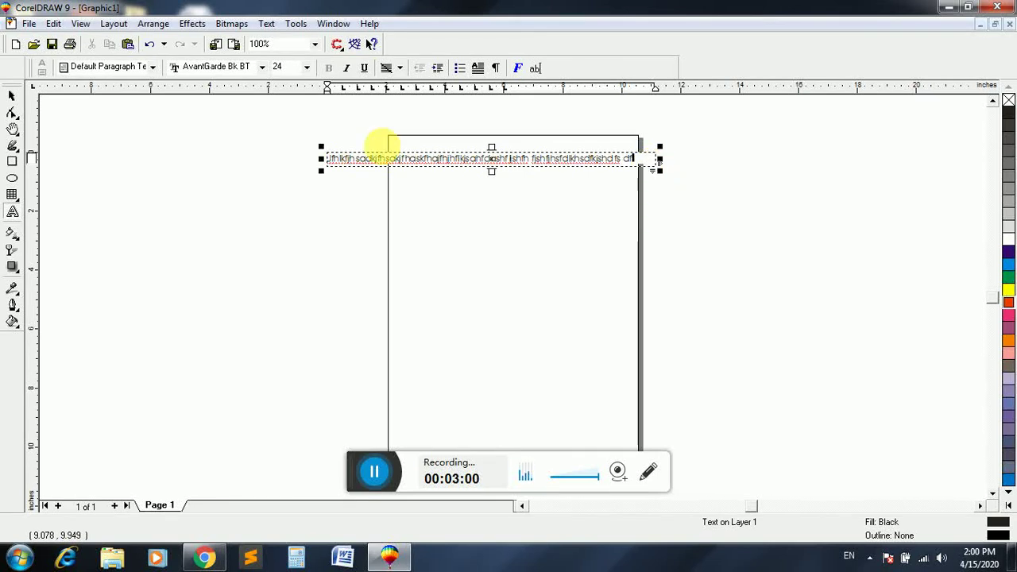
# Draw a wavy curve about 10.8 inches wide and 1.8 inches high below the text frame, and move the frame slightly up.
pyautogui.moveTo(15, 152); pyautogui.dragTo(43, 152)
pyautogui.moveTo(653, 213)
pyautogui.mouseDown()
pyautogui.moveTo(563, 220)
pyautogui.moveTo(502, 254)
pyautogui.moveTo(482, 252)
pyautogui.moveTo(437, 210)
pyautogui.moveTo(334, 217)
pyautogui.mouseUp()
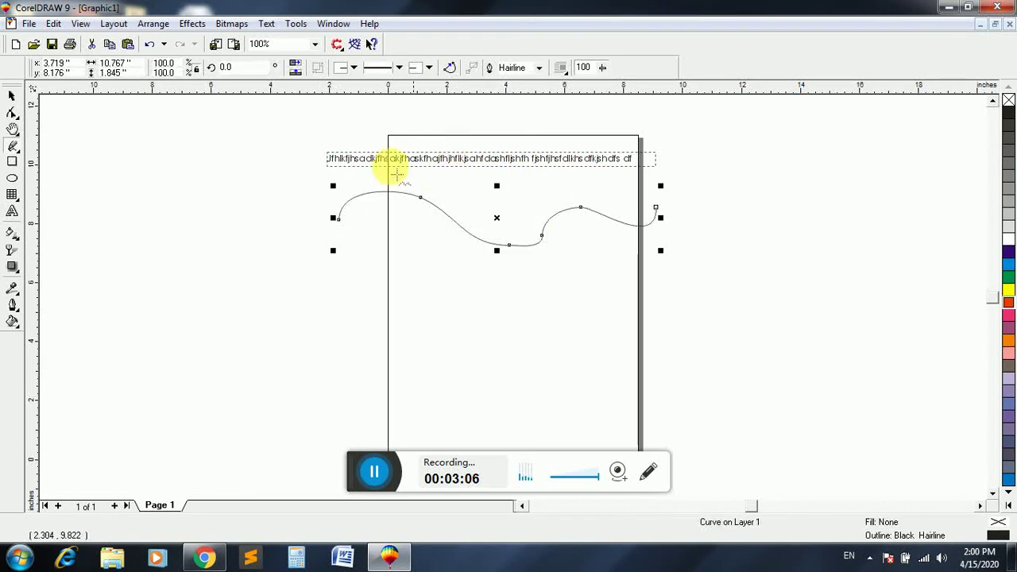
pyautogui.click(12, 96)
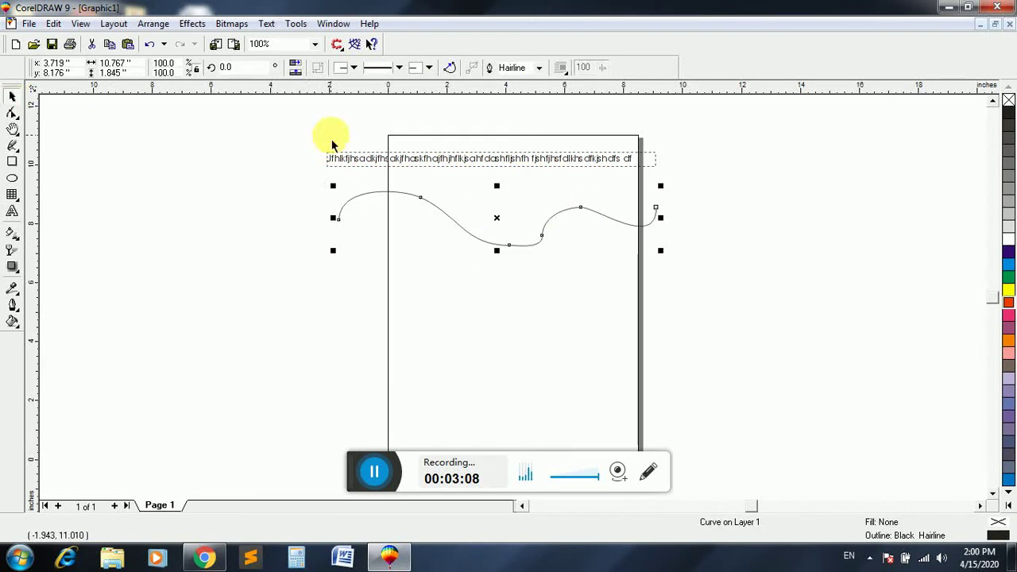
pyautogui.moveTo(517, 162); pyautogui.dragTo(517, 148)
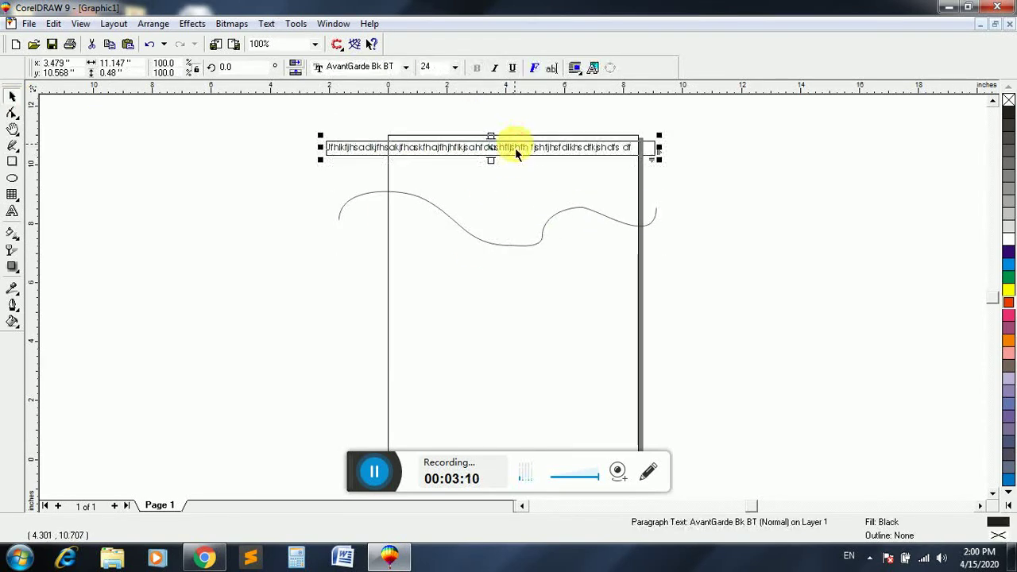
# Try flowing the frame's filler text along the wavy curve and undo it.
pyautogui.click(490, 161)
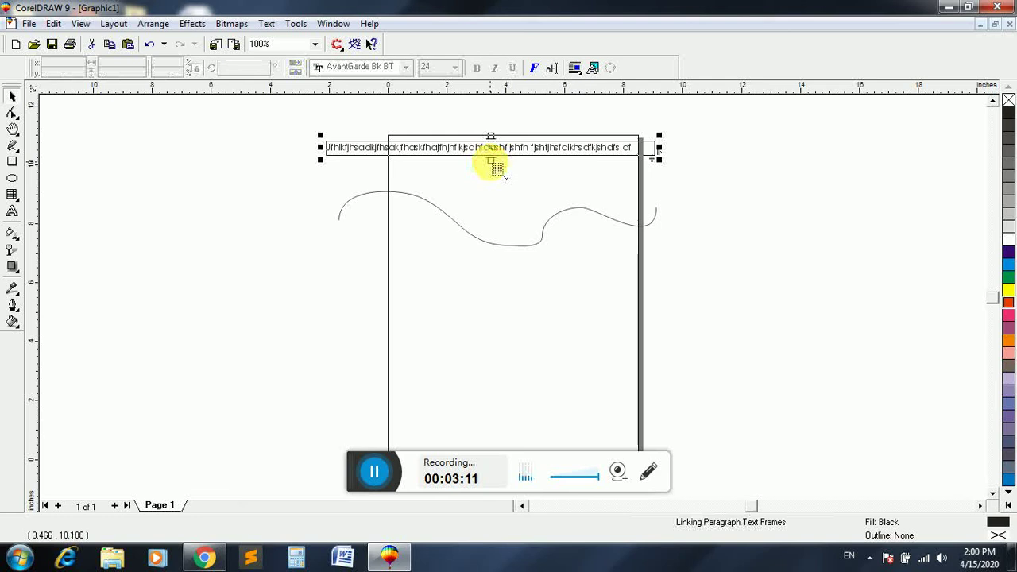
pyautogui.click(445, 214)
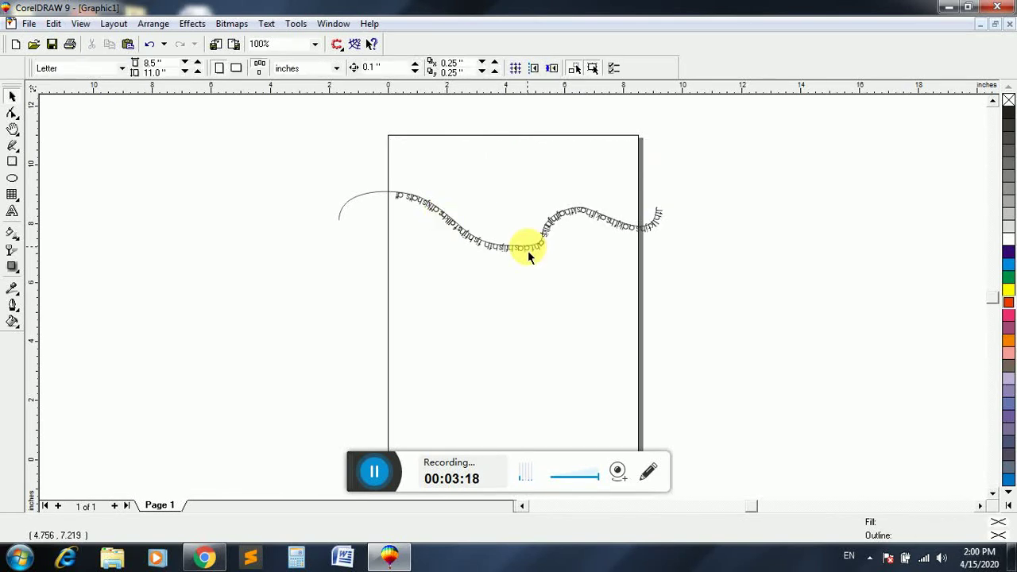
pyautogui.hotkey('ctrl', 'z')
pyautogui.press('Escape')
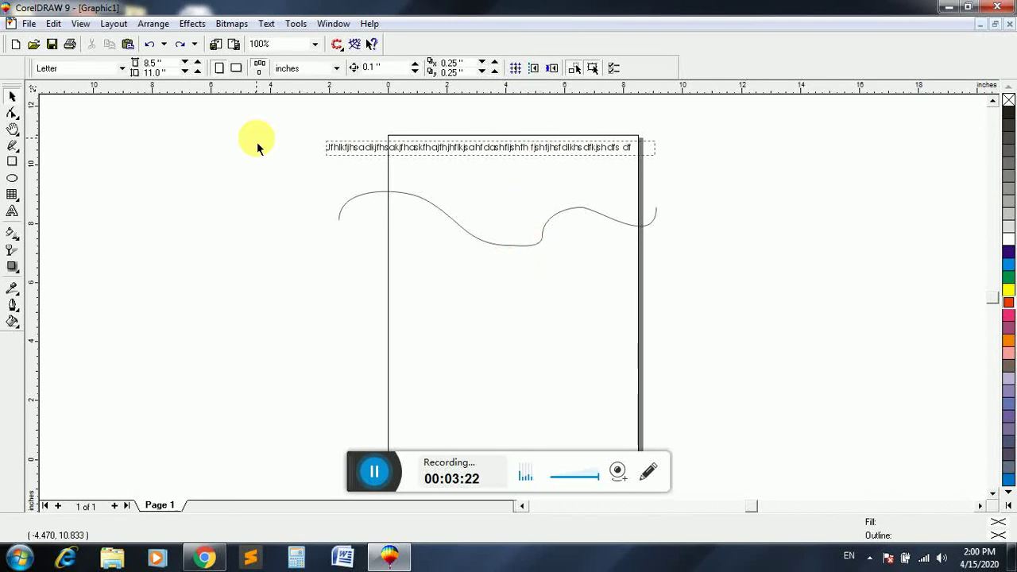
# Link the paragraph text frame to the wavy curve so its filler text runs along the path.
pyautogui.click(411, 154)
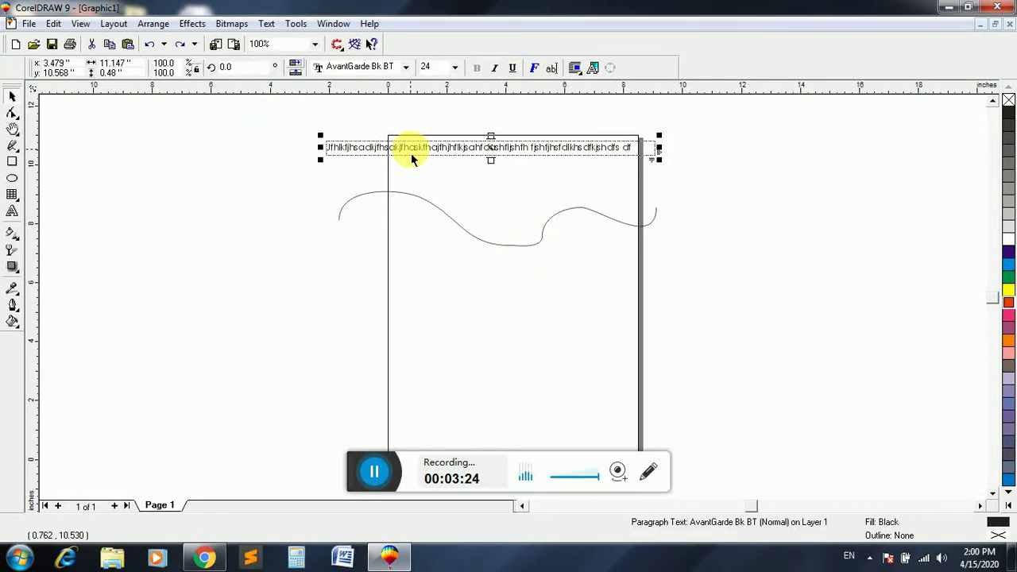
pyautogui.click(492, 161)
pyautogui.click(465, 235)
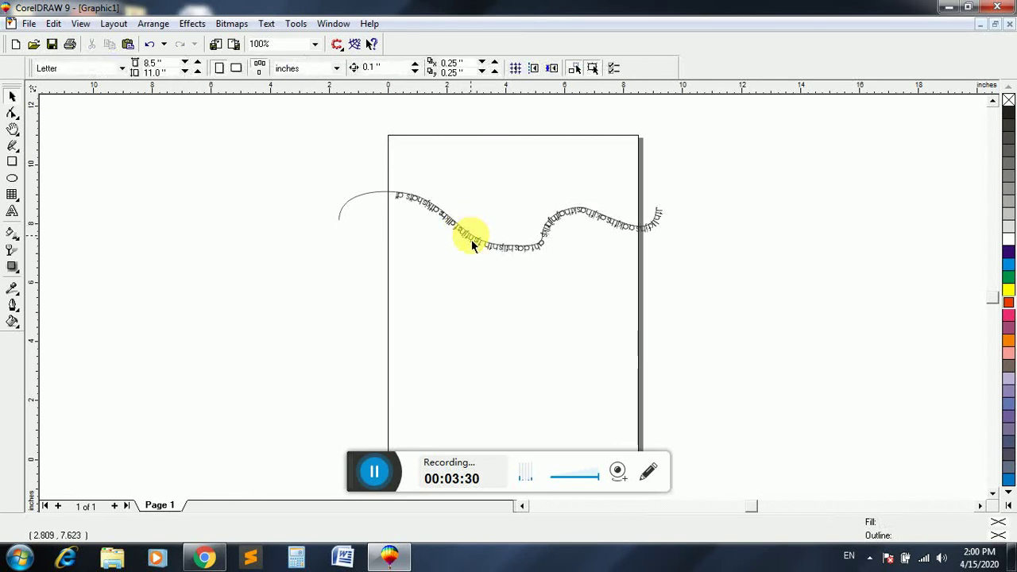
# Rotate the text on its wavy path by about half a turn so the lettering reads upright from left to right.
pyautogui.click(472, 245)
pyautogui.click(515, 234)
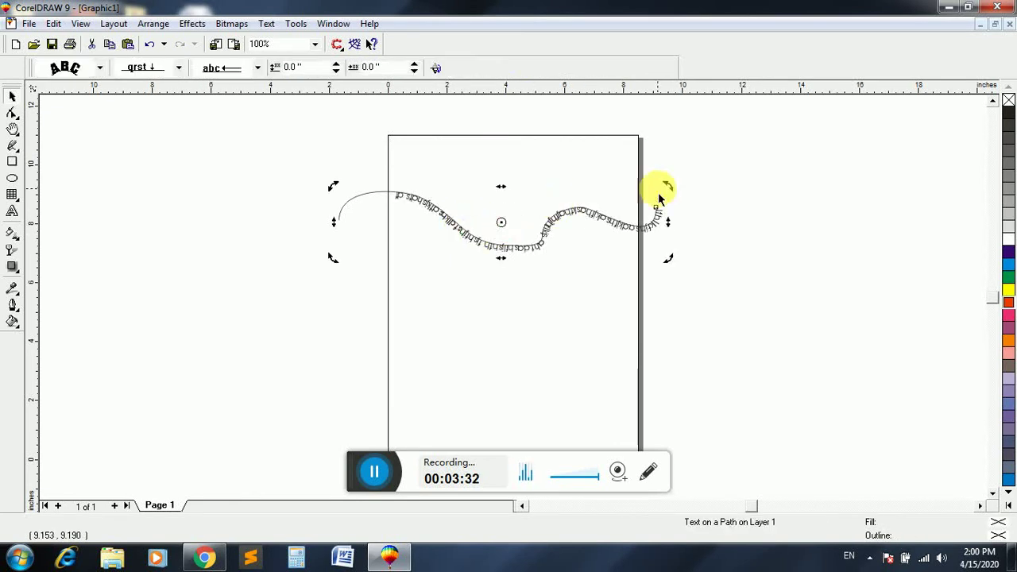
pyautogui.click(670, 183)
pyautogui.moveTo(671, 184); pyautogui.dragTo(329, 266)
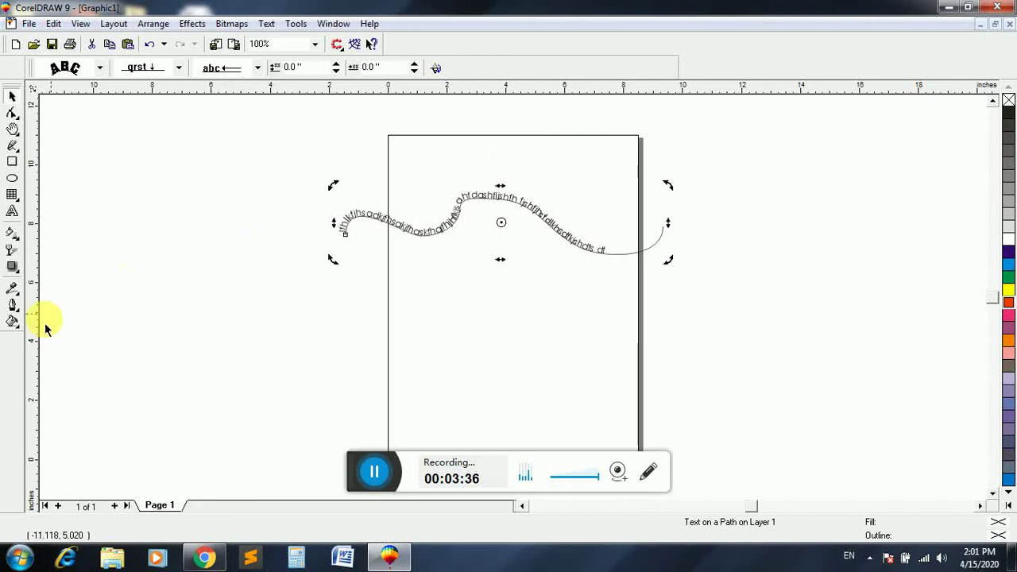
# Remove the outline from the wavy path so only the filler text is drawn along it.
pyautogui.click(15, 306)
pyautogui.click(79, 309)
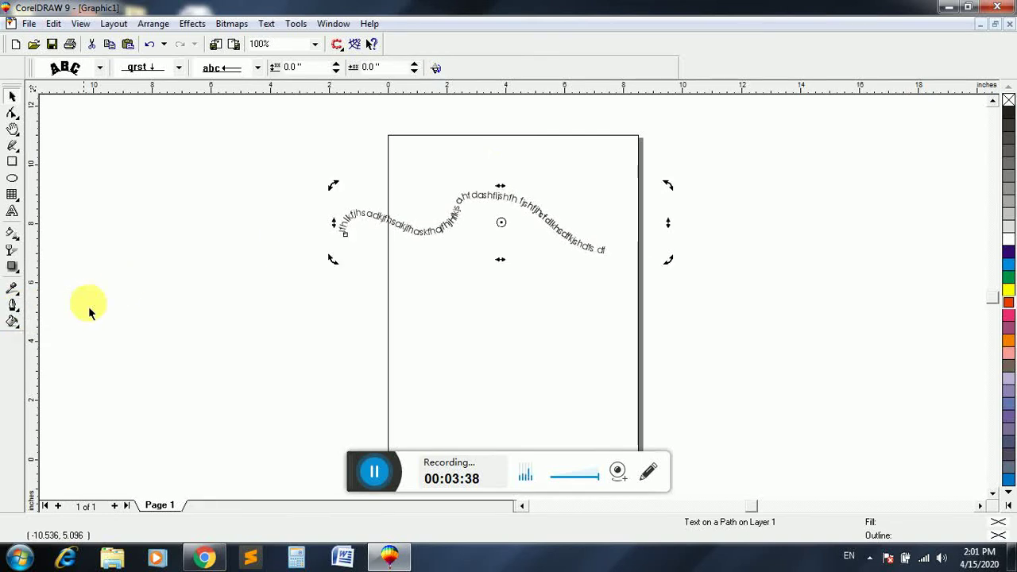
pyautogui.click(367, 188)
pyautogui.click(497, 197)
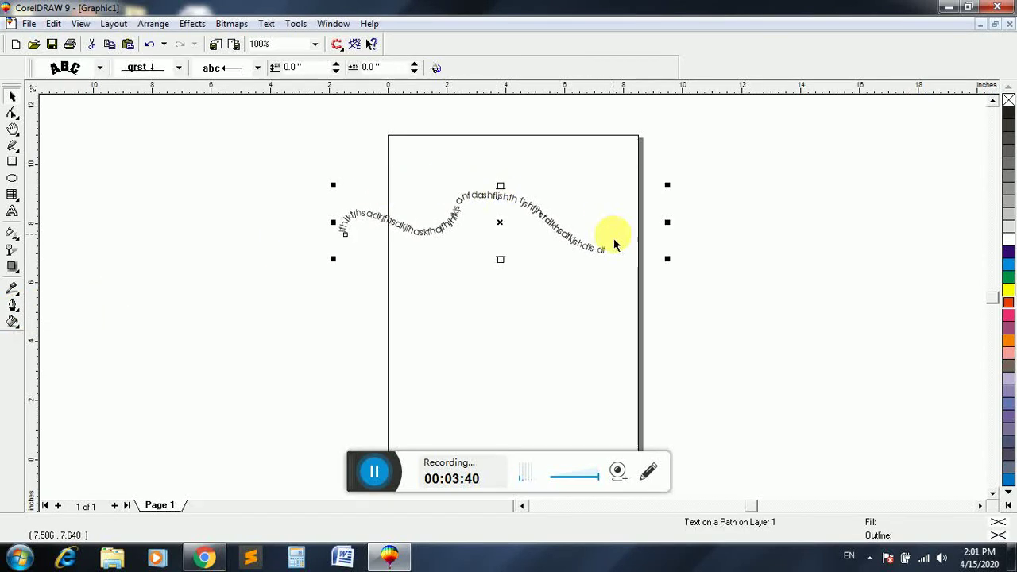
# Stretch the wavy text path wider and slightly taller, and delete the text together with its path.
pyautogui.moveTo(665, 260); pyautogui.dragTo(893, 316)
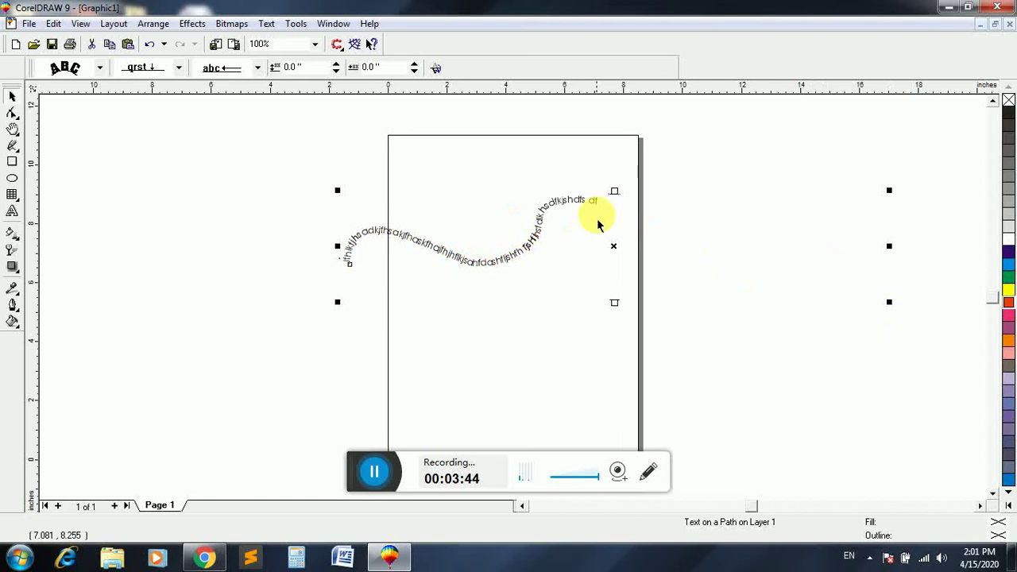
pyautogui.press('Delete')
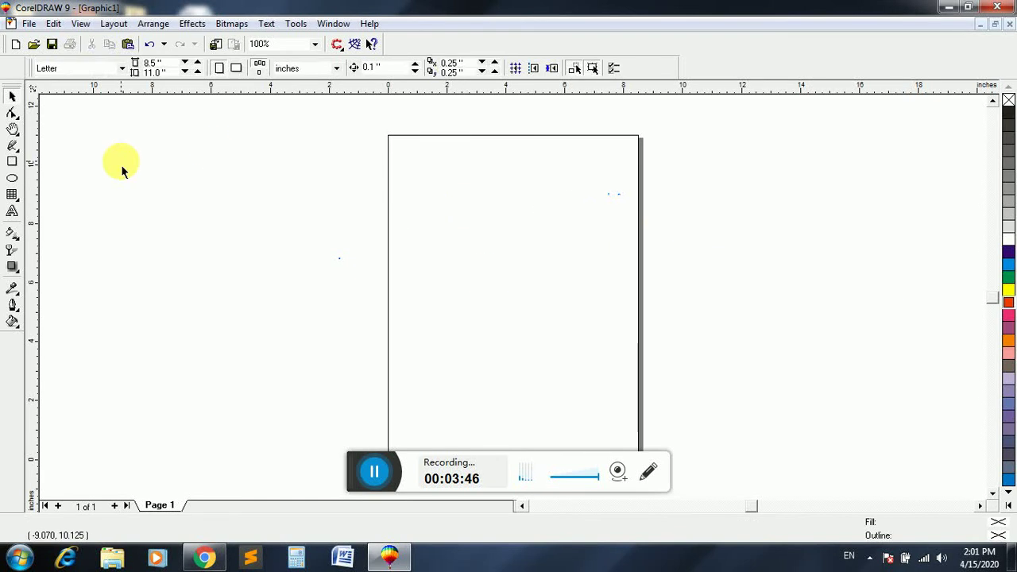
# Add artistic text reading "Khyber Computer & Vocational College Khwaza Khela swat" across the upper part of the page.
pyautogui.click(13, 213)
pyautogui.click(303, 173)
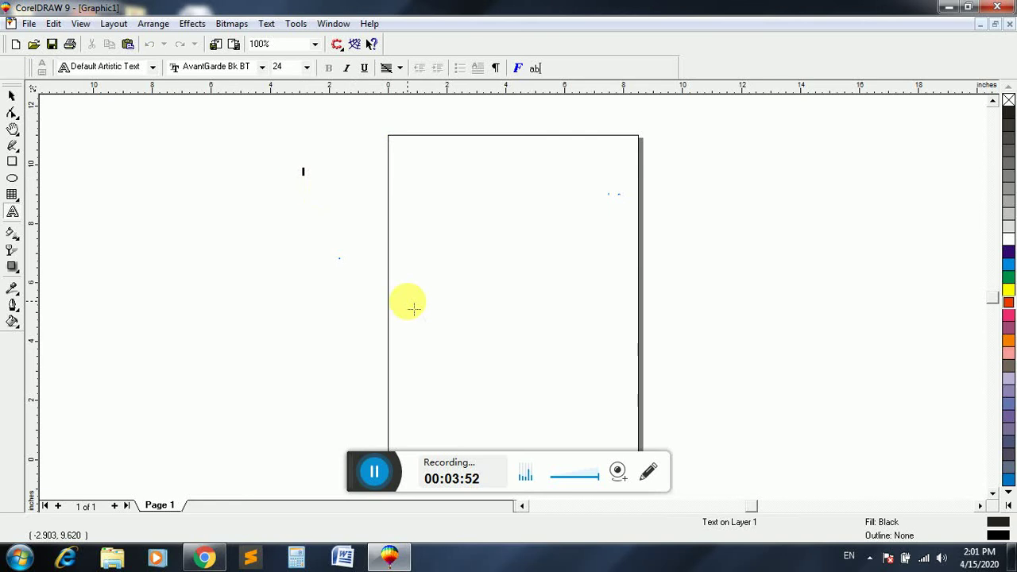
pyautogui.write('Khy')
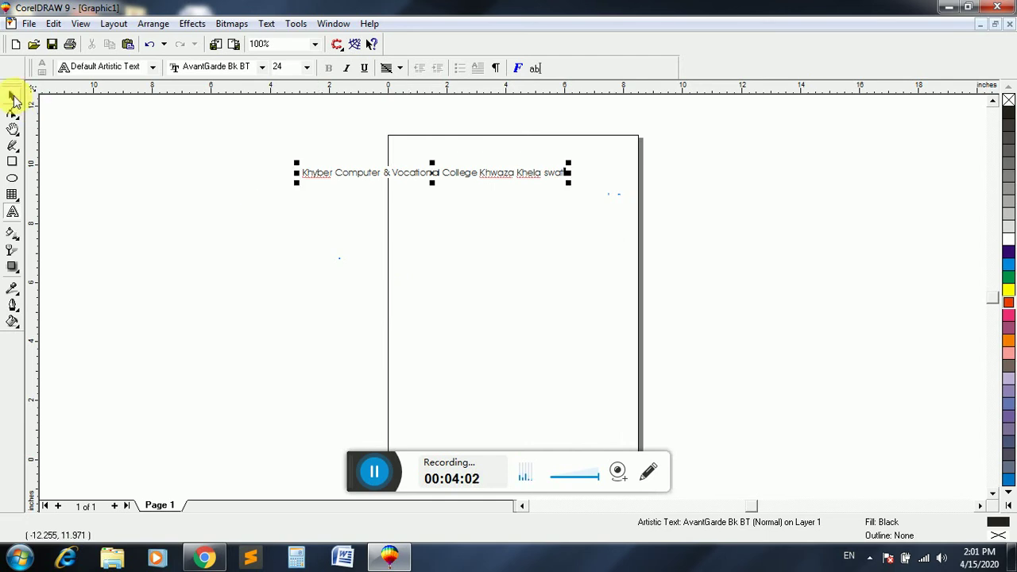
pyautogui.click(12, 95)
# Change the college name text to the Verdana font and make it bold.
pyautogui.click(374, 67)
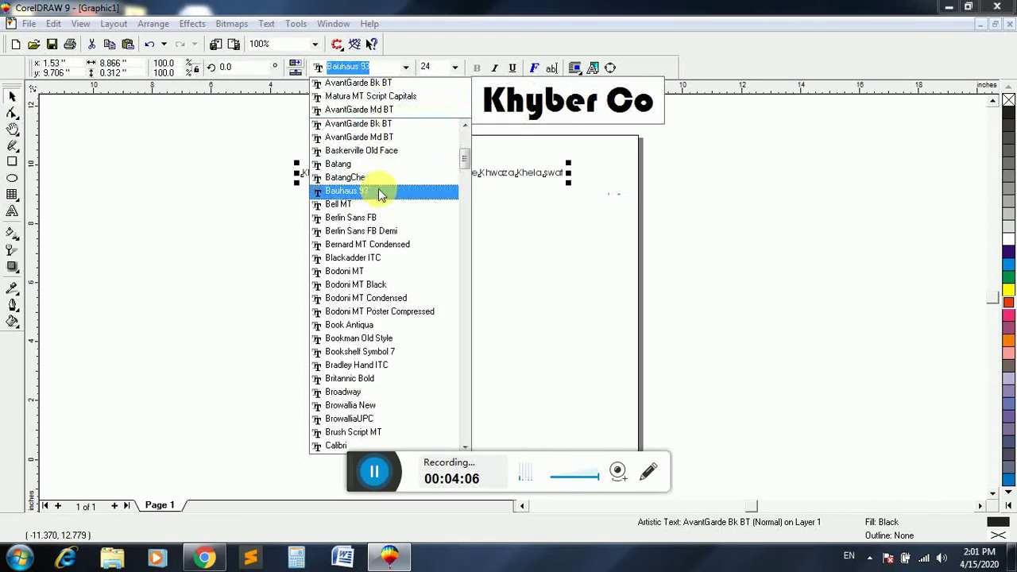
pyautogui.write('v')
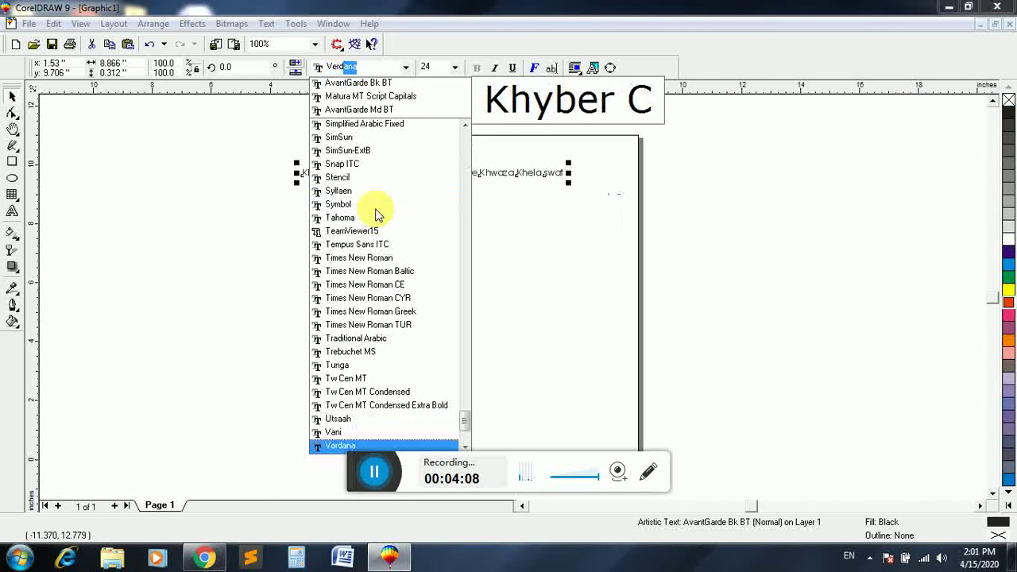
pyautogui.press('Return')
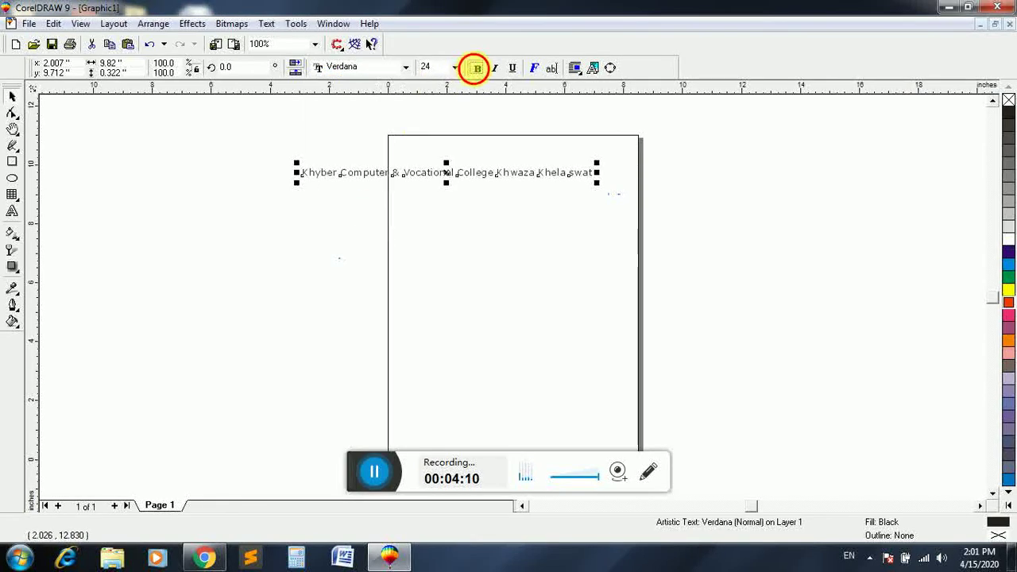
pyautogui.click(477, 68)
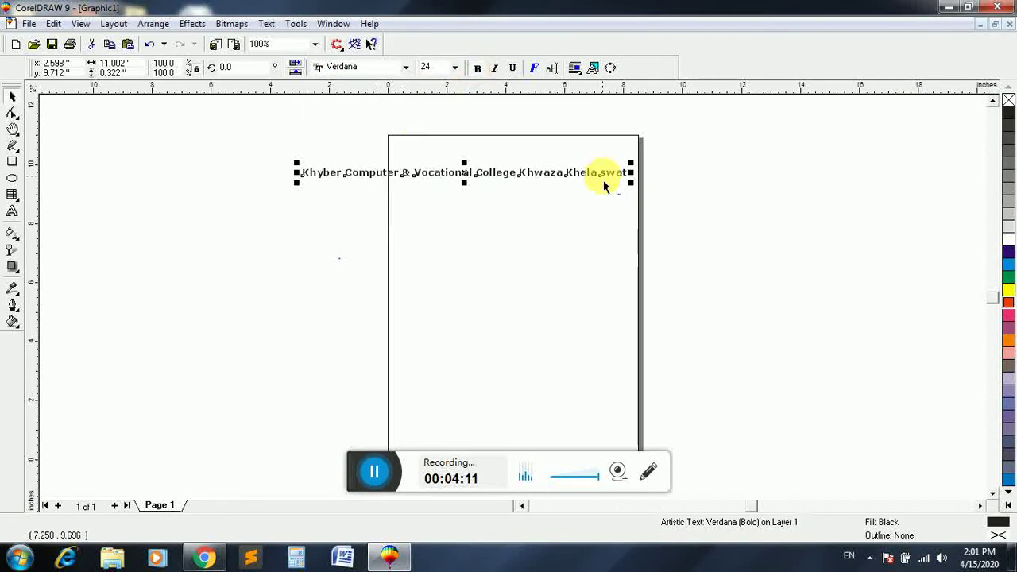
# Draw an ellipse about 7.7 inches wide and 7.3 inches high below the college name, and fit the text to its outline.
pyautogui.click(13, 180)
pyautogui.moveTo(347, 207); pyautogui.dragTo(579, 422)
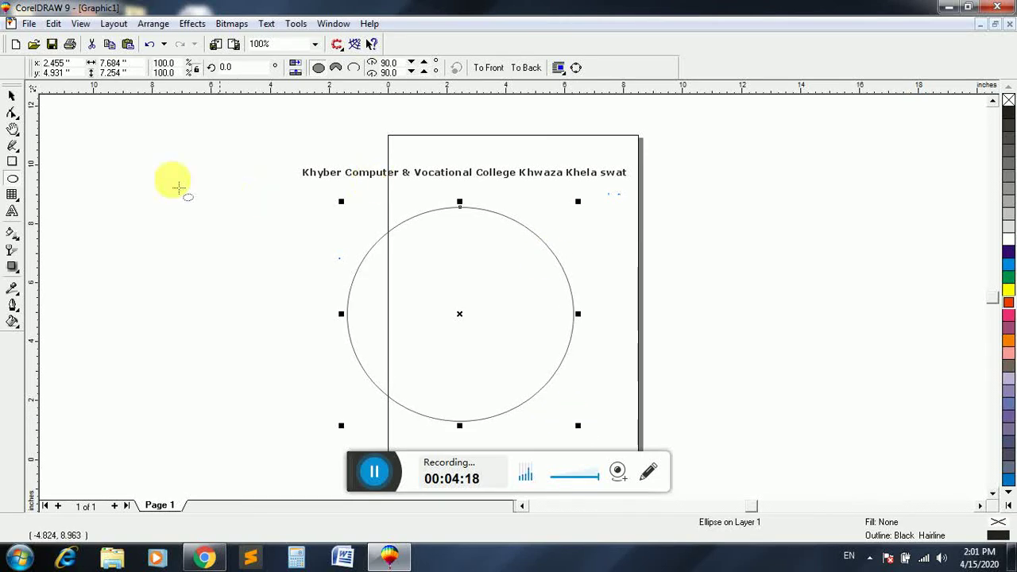
pyautogui.click(12, 97)
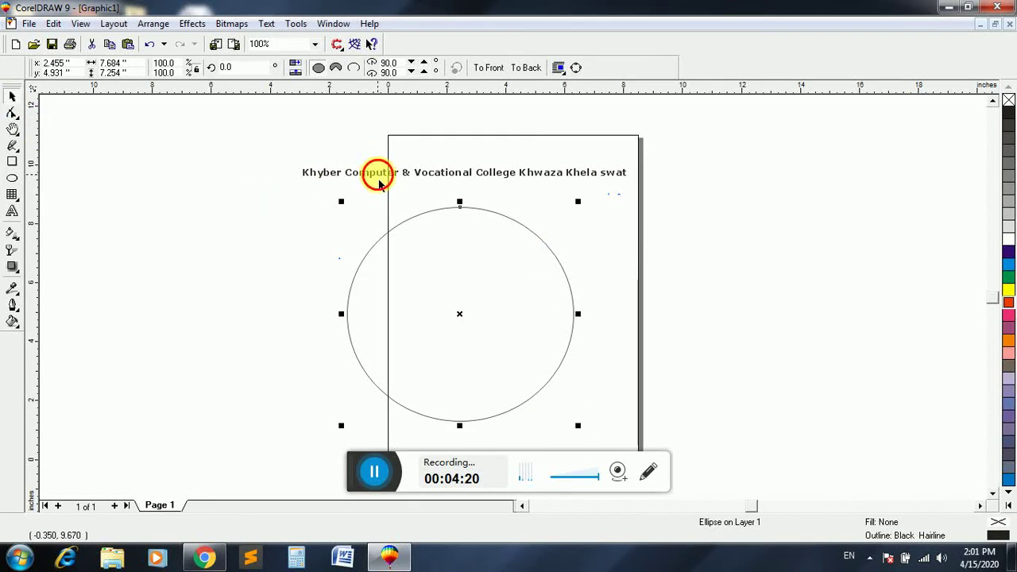
pyautogui.click(376, 177)
pyautogui.click(266, 23)
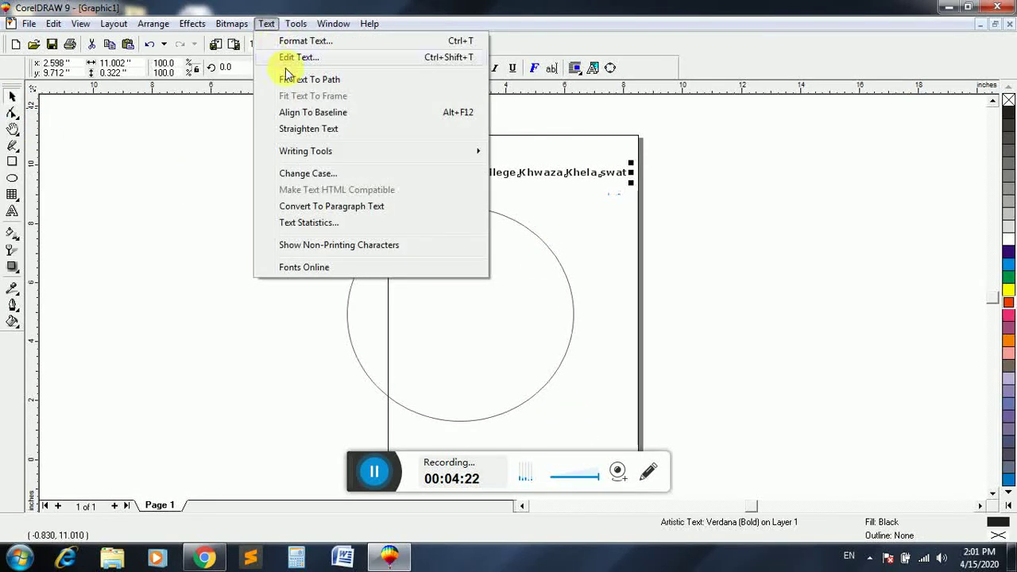
pyautogui.click(309, 80)
pyautogui.click(404, 249)
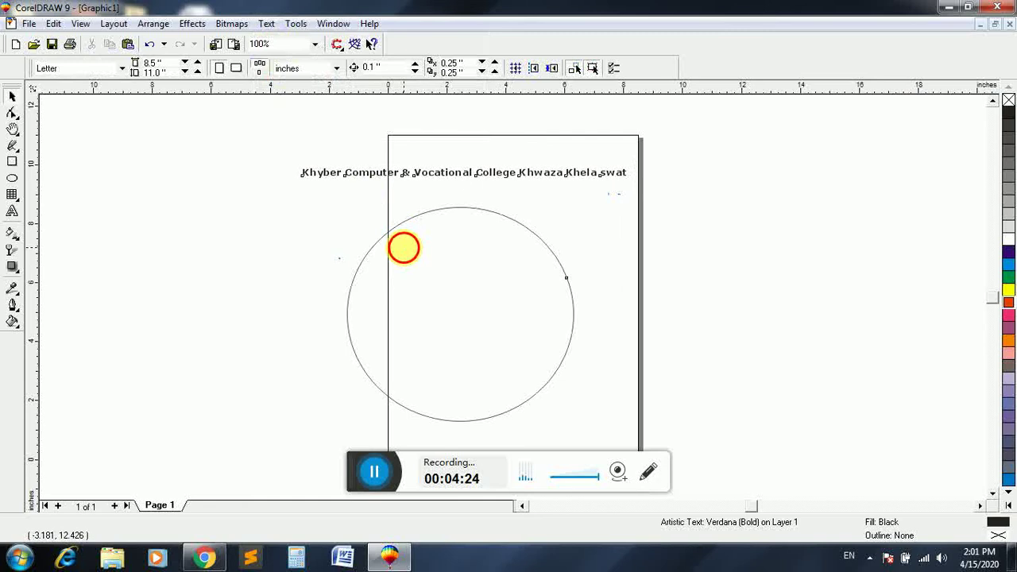
# Delete the ellipse that the college name was fitted to, keeping the curved text.
pyautogui.click(562, 359)
pyautogui.press('Delete')
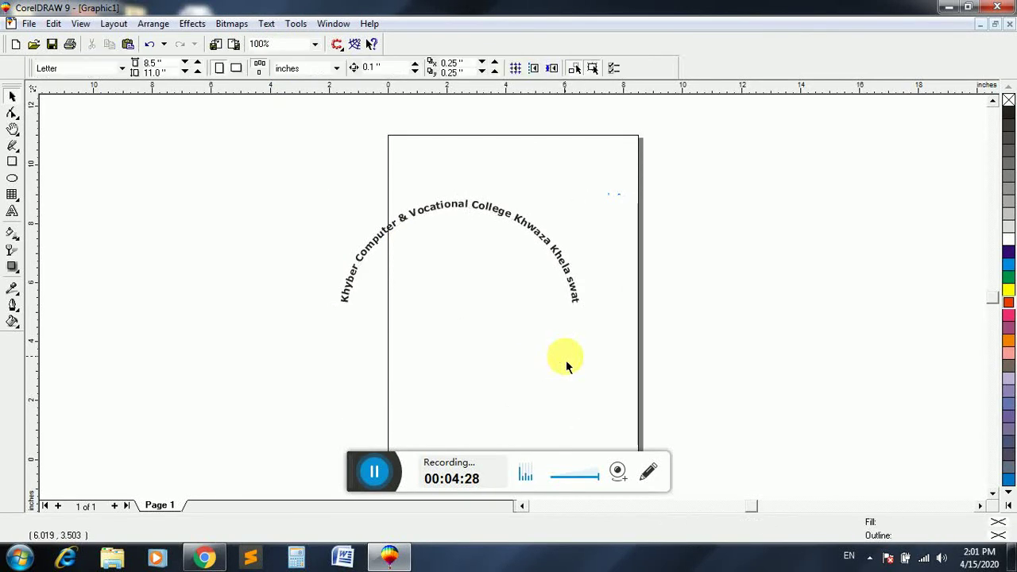
# Move the curved college name to the upper part of the page and delete it.
pyautogui.moveTo(578, 291); pyautogui.dragTo(639, 250)
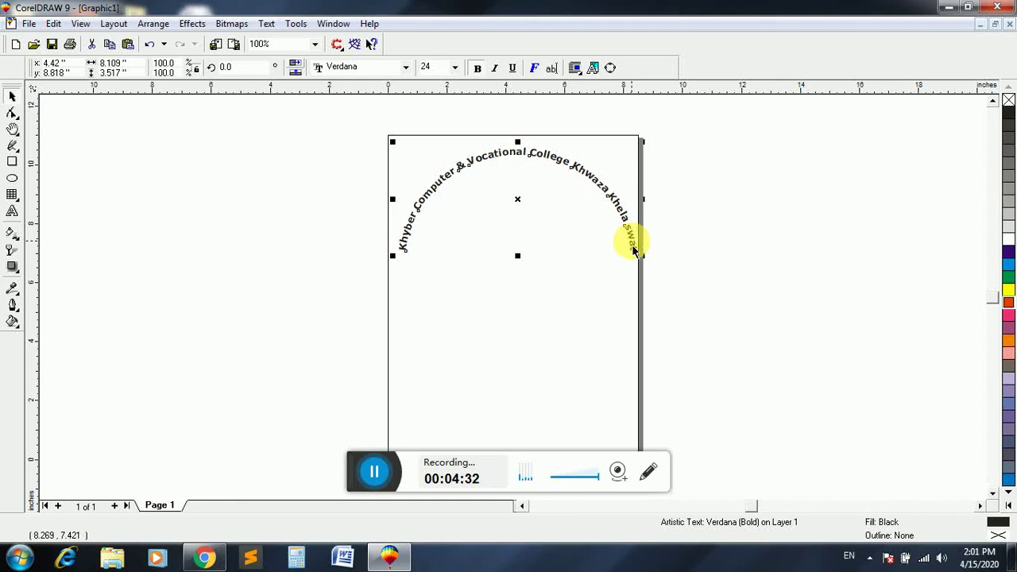
pyautogui.press('Delete')
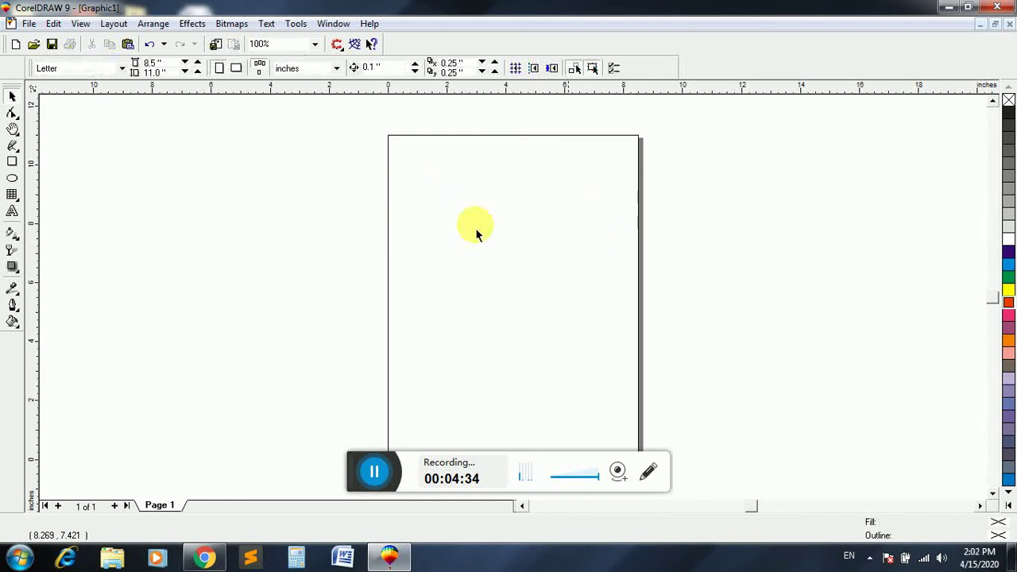
pyautogui.click(21, 244)
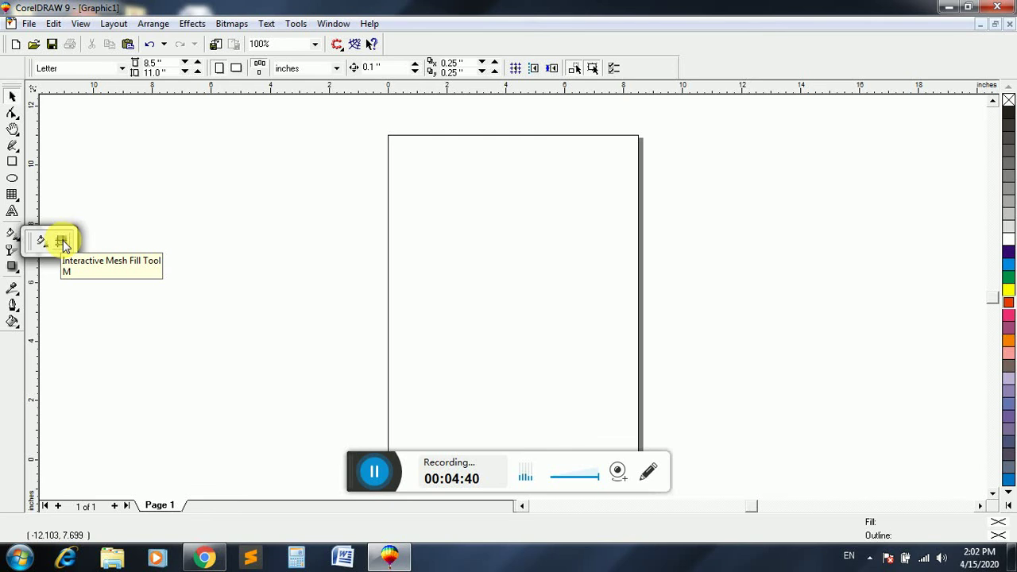
pyautogui.click(77, 195)
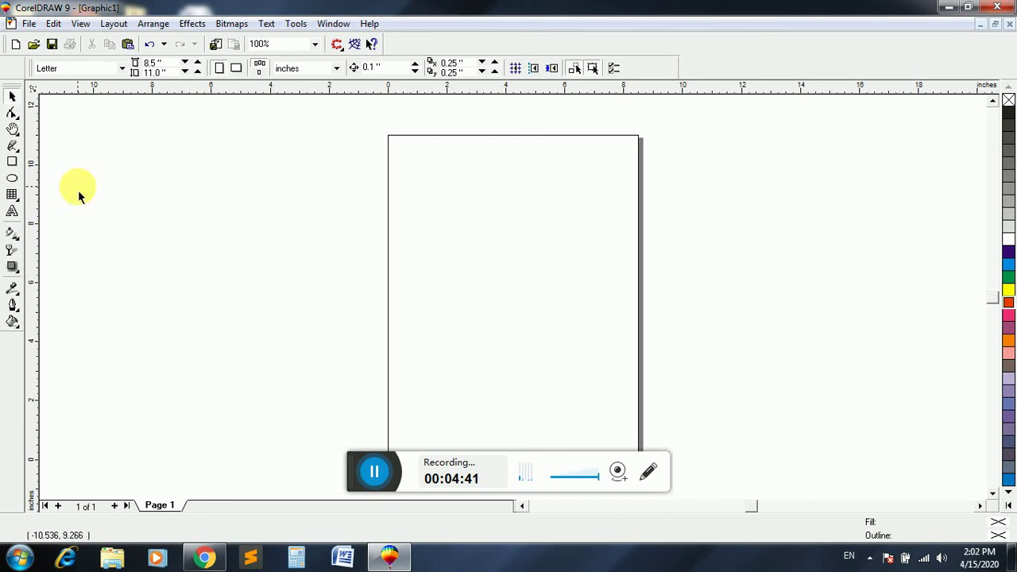
# Draw a rectangle about 16.6 inches wide and 7.4 inches high across the page and beyond both sides.
pyautogui.click(18, 155)
pyautogui.click(12, 163)
pyautogui.moveTo(230, 166); pyautogui.dragTo(717, 385)
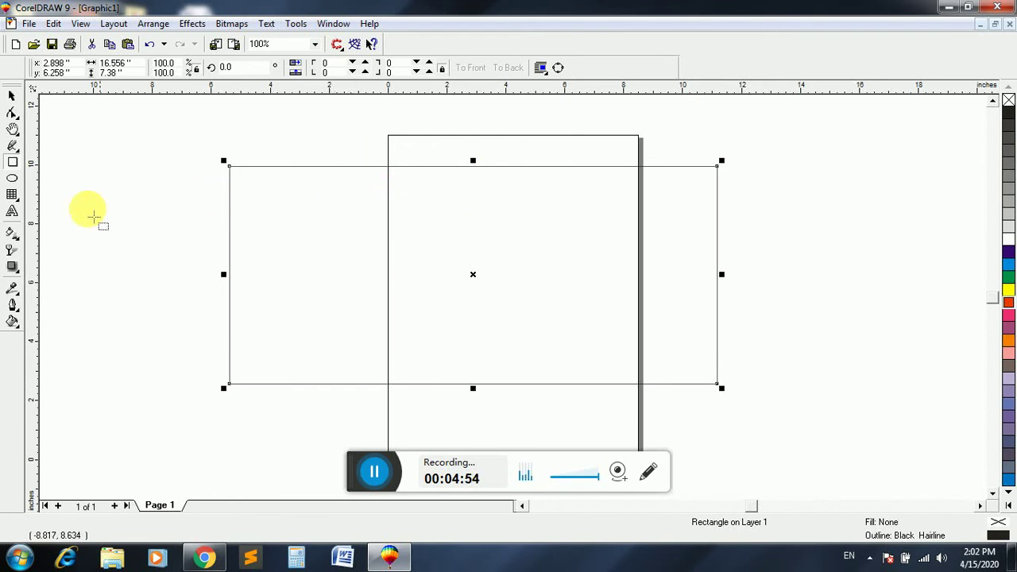
# Apply an interactive linear fountain fill to the rectangle, running left to right with a slight downward slope.
pyautogui.click(12, 233)
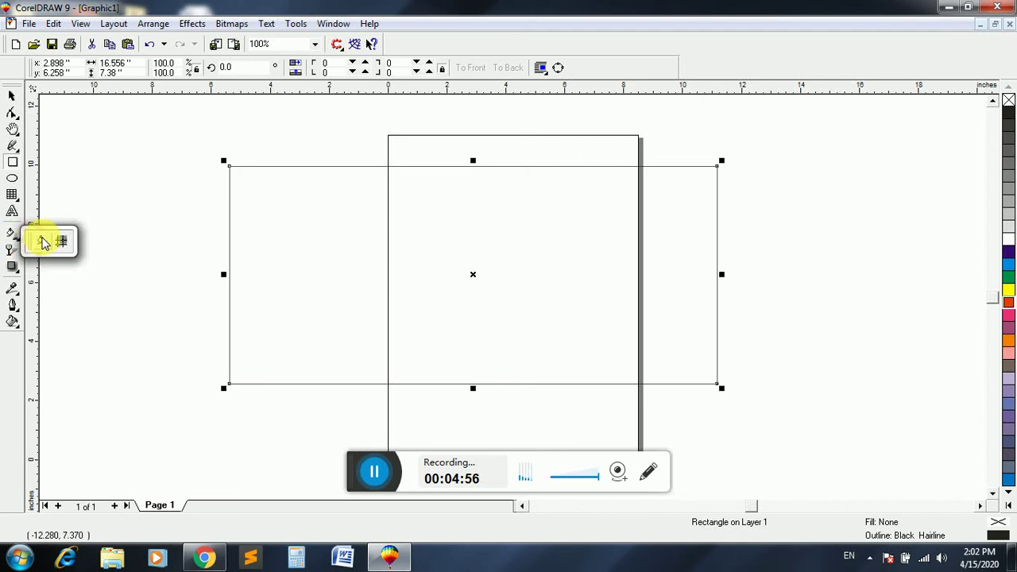
pyautogui.click(44, 242)
pyautogui.moveTo(185, 174); pyautogui.dragTo(751, 266)
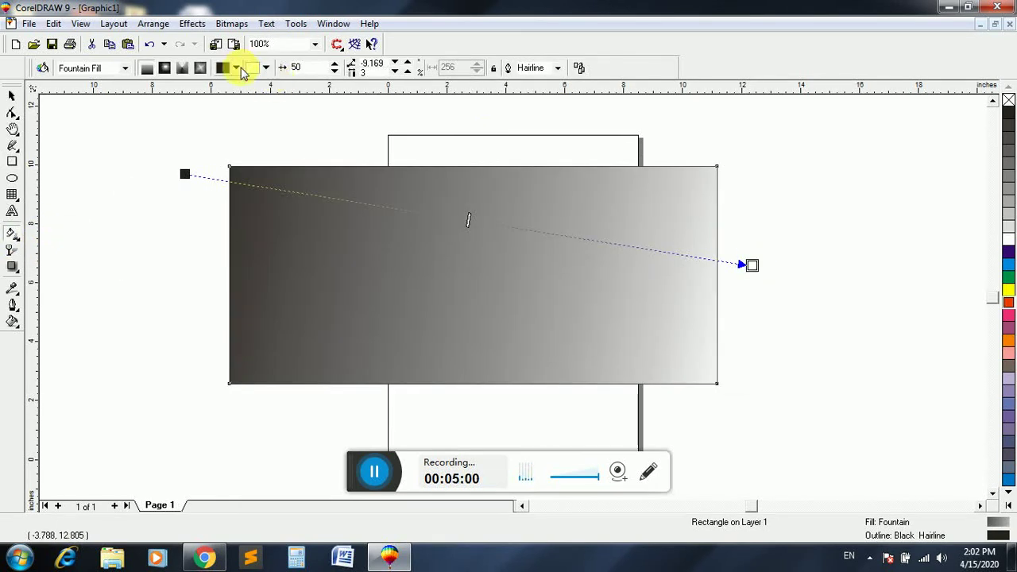
# Set the rectangle's fountain fill to start in blue and end in green.
pyautogui.click(237, 68)
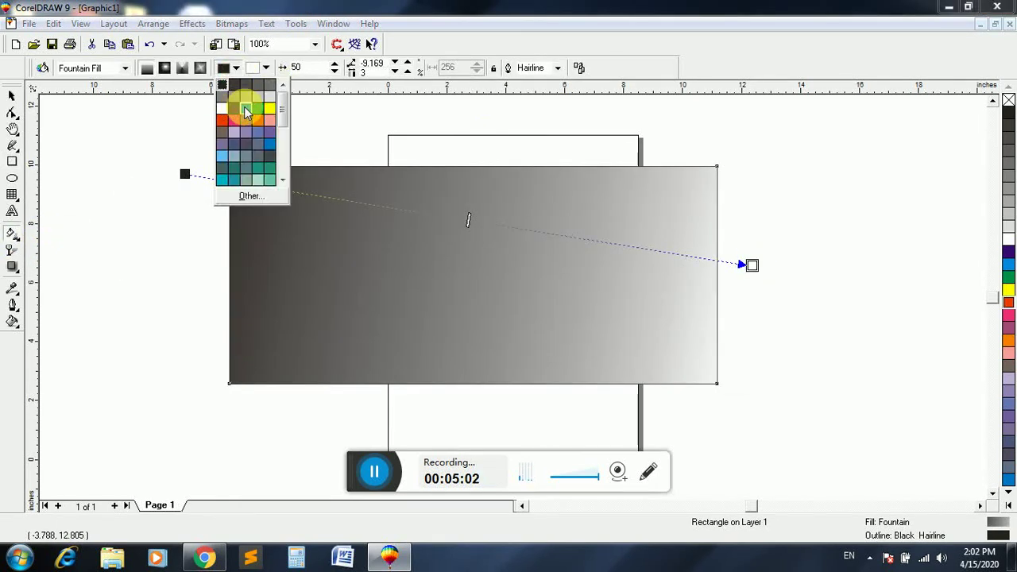
pyautogui.click(244, 104)
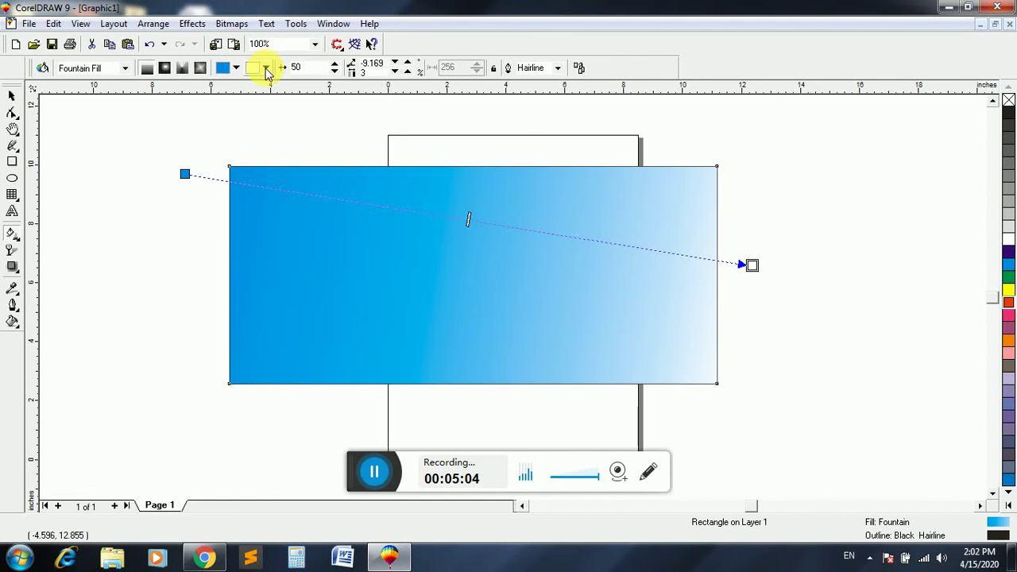
pyautogui.click(266, 68)
pyautogui.click(267, 69)
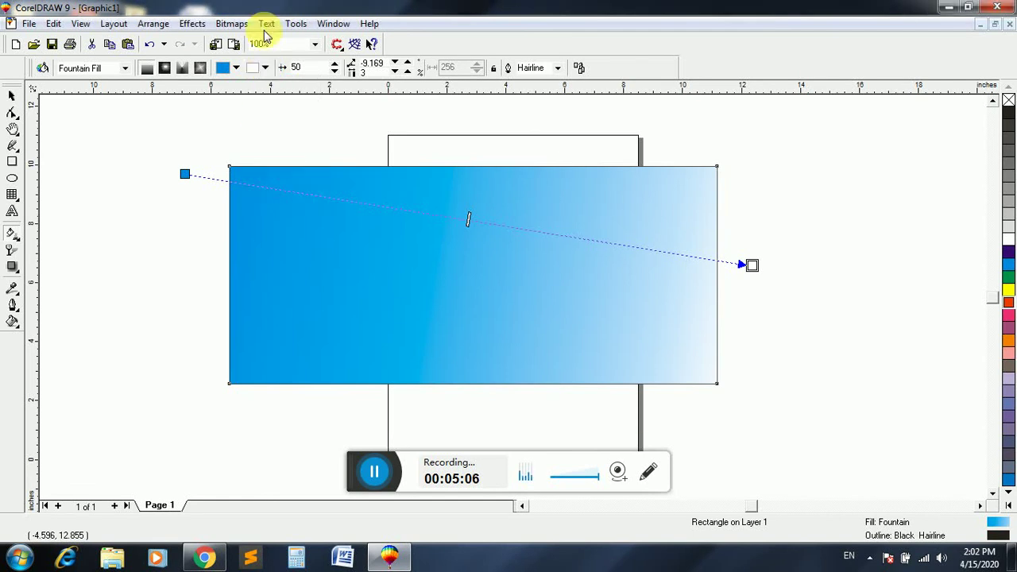
pyautogui.click(266, 69)
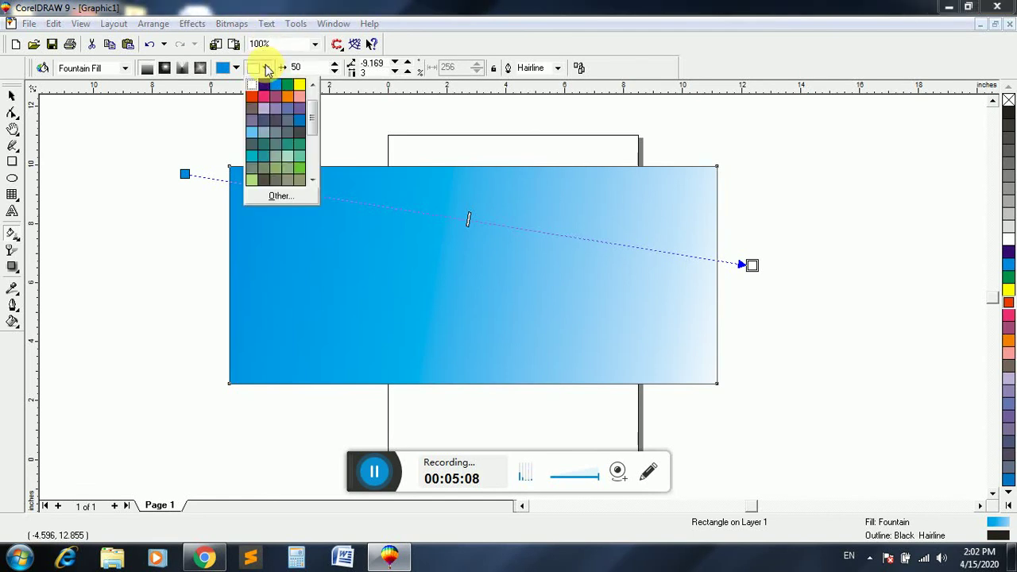
pyautogui.click(290, 86)
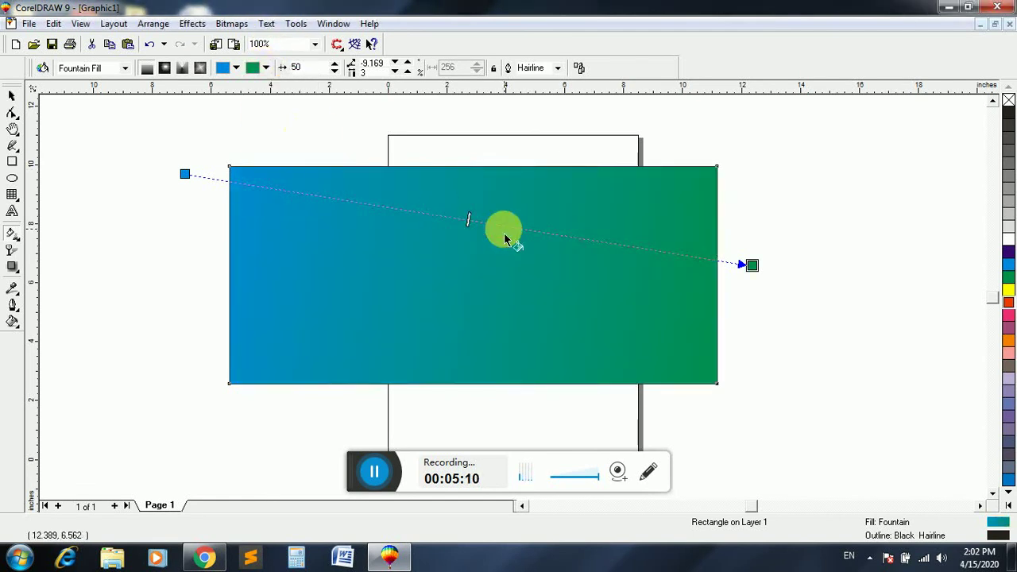
# Shift the fountain fill's midpoint to 40 and lower its blue start point so the gradient runs almost horizontally.
pyautogui.moveTo(467, 219); pyautogui.dragTo(417, 219)
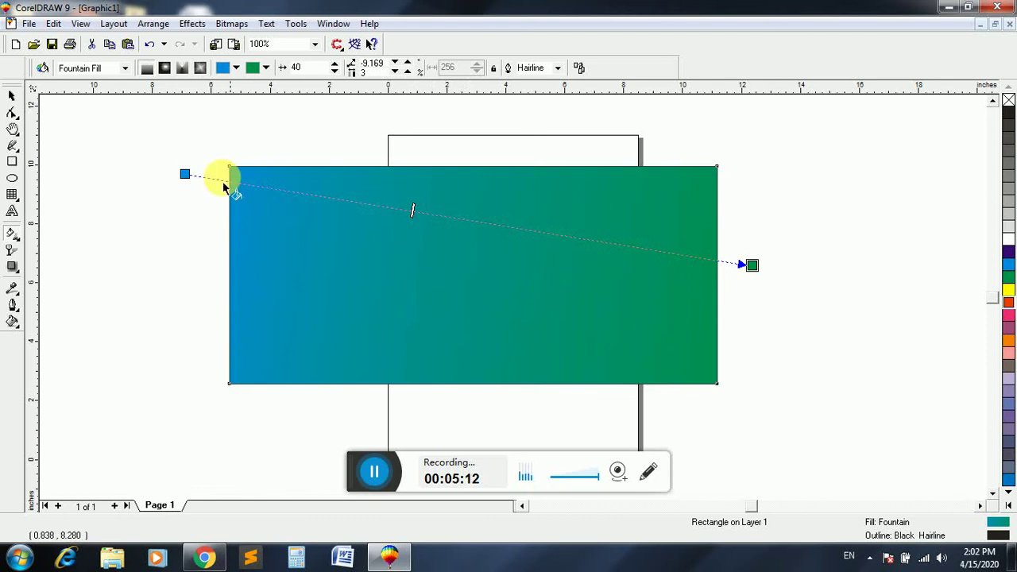
pyautogui.moveTo(186, 174); pyautogui.dragTo(173, 241)
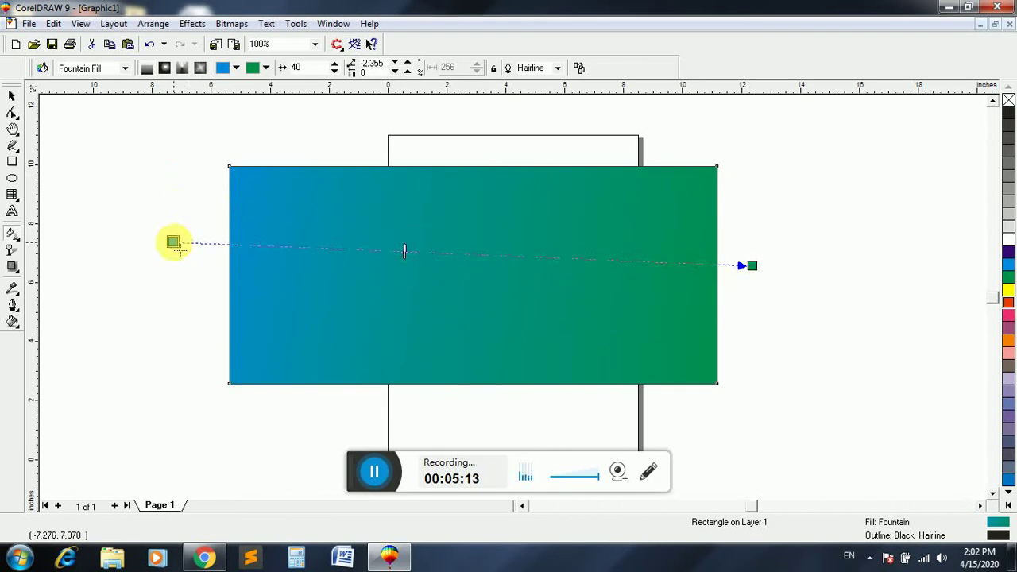
# Add artistic text reading "JAMAT E ISLAMI PAKISTAN" and move it onto the middle of the gradient rectangle.
pyautogui.click(14, 212)
pyautogui.click(146, 147)
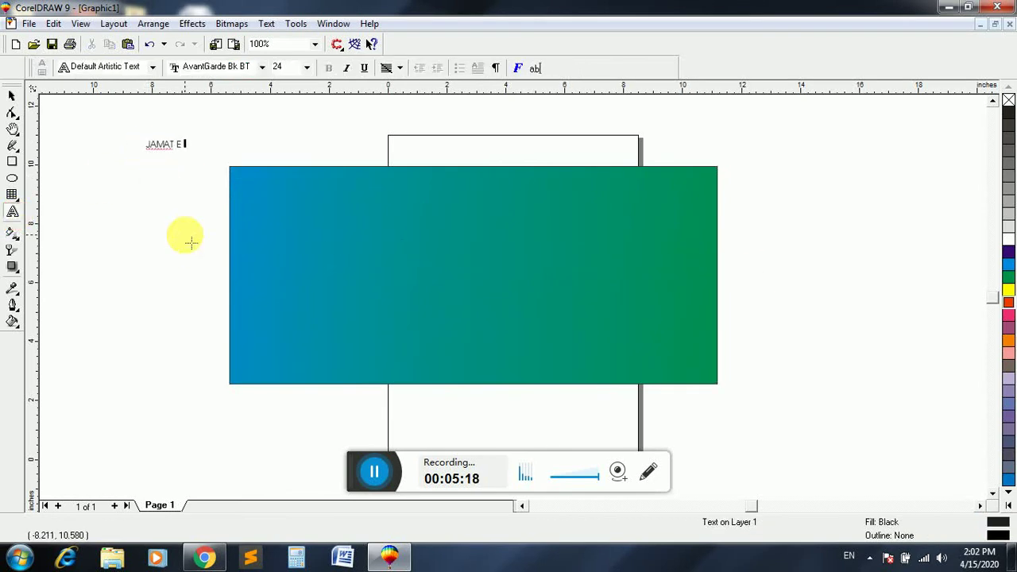
pyautogui.write('JAMAT E ISLAMI PA KIS')
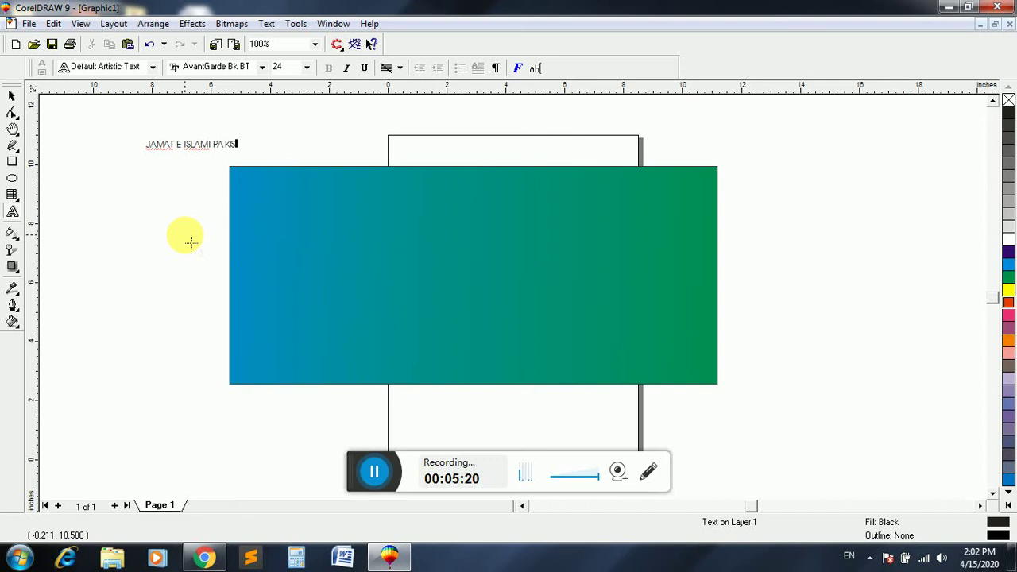
pyautogui.write('TAN')
pyautogui.click(12, 96)
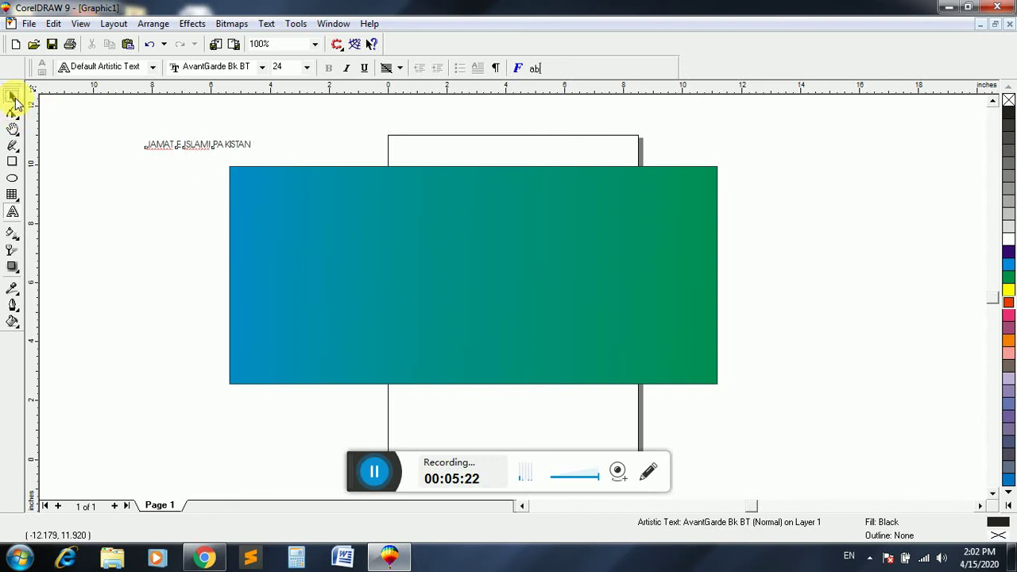
pyautogui.click(189, 146)
pyautogui.moveTo(197, 143); pyautogui.dragTo(480, 260)
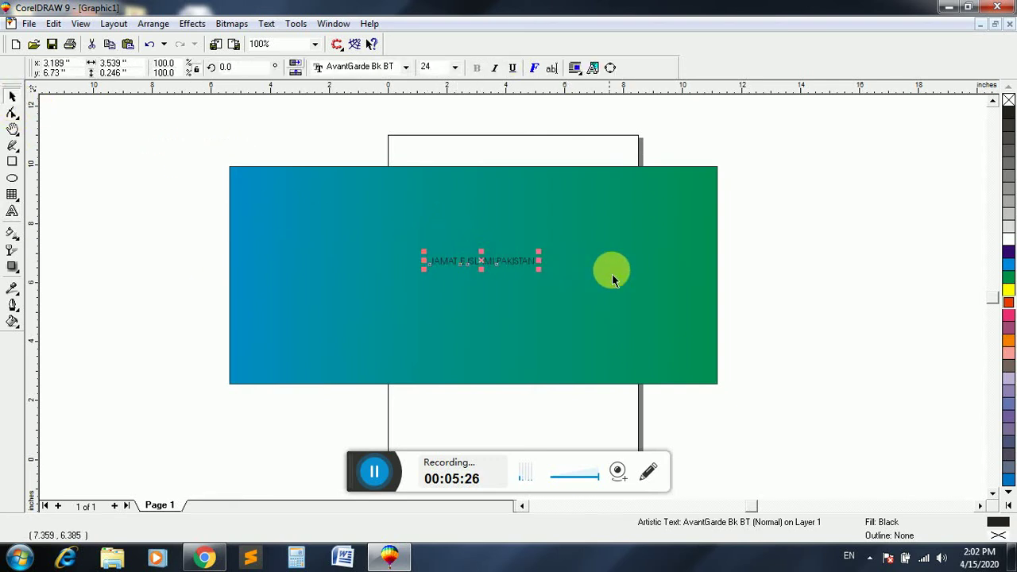
# Enlarge the "JAMAT E ISLAMI PAKISTAN" text from its centre to about 92 pt and fill it with yellow.
pyautogui.moveTo(540, 270); pyautogui.dragTo(685, 312)
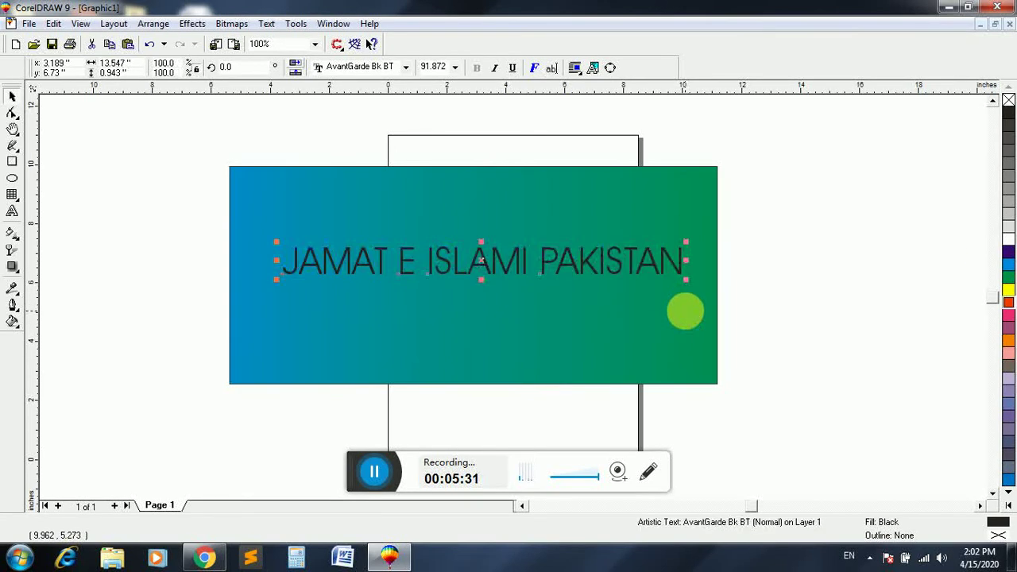
pyautogui.click(1008, 289)
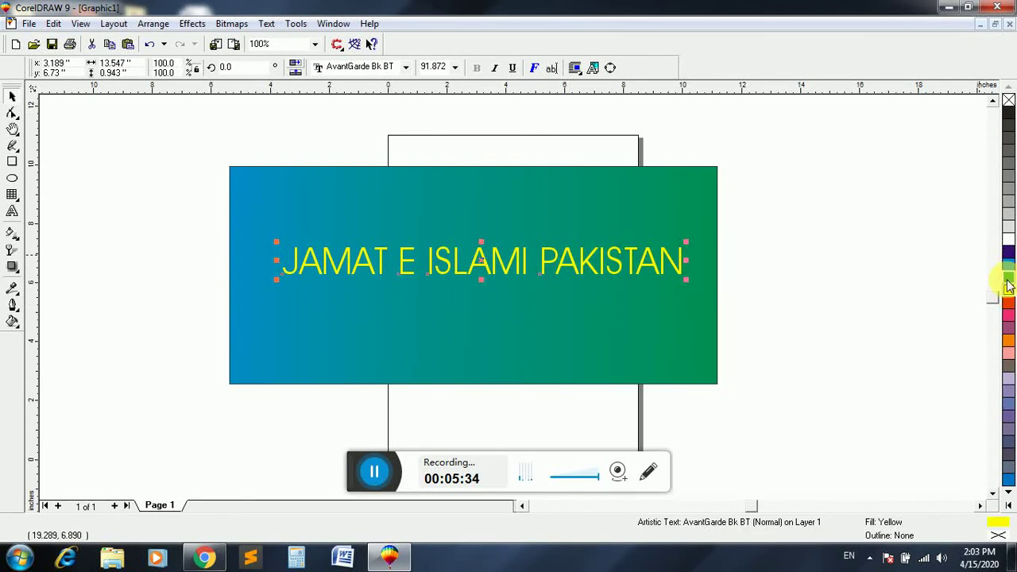
# Delete the gradient rectangle together with its yellow "JAMAT E ISLAMI PAKISTAN" text.
pyautogui.click(872, 192)
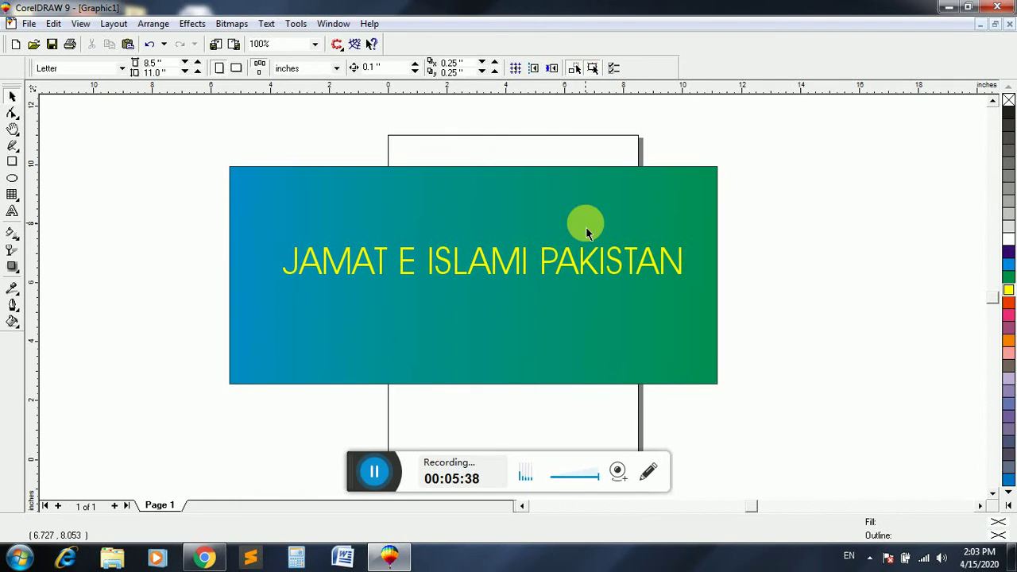
pyautogui.click(589, 262)
pyautogui.keyDown('shift'); pyautogui.click(588, 262); pyautogui.keyUp('shift')
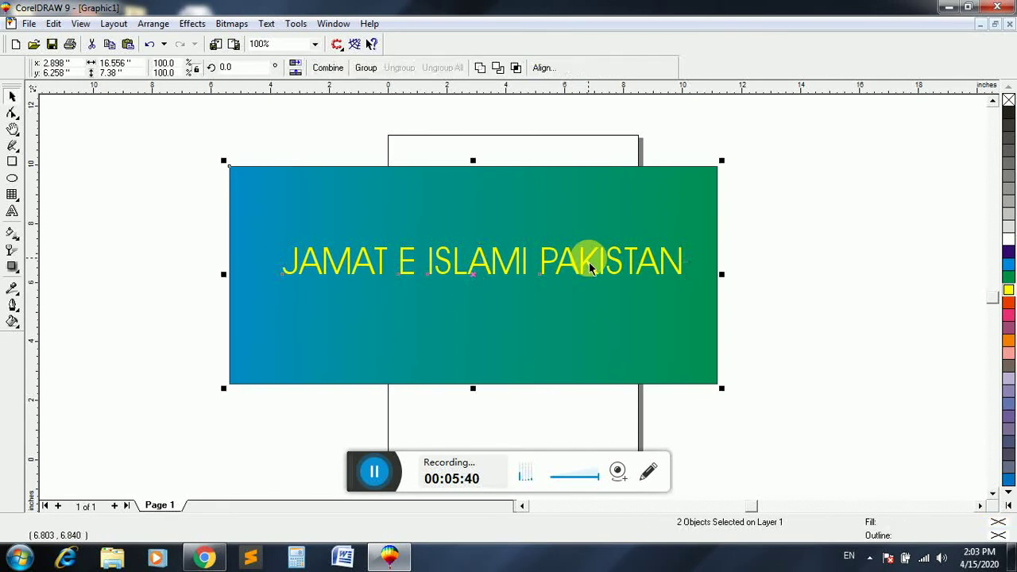
pyautogui.press('Delete')
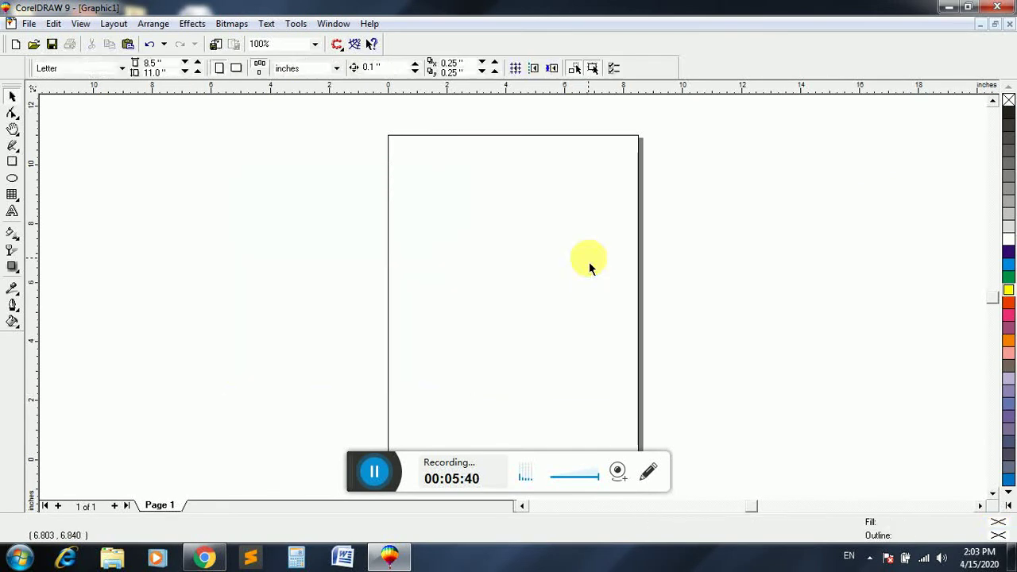
# Draw a rectangle about 11.9 × 6.3 in across the page and apply an interactive mesh fill with a 3 × 3 grid.
pyautogui.click(12, 162)
pyautogui.moveTo(305, 182); pyautogui.dragTo(654, 368)
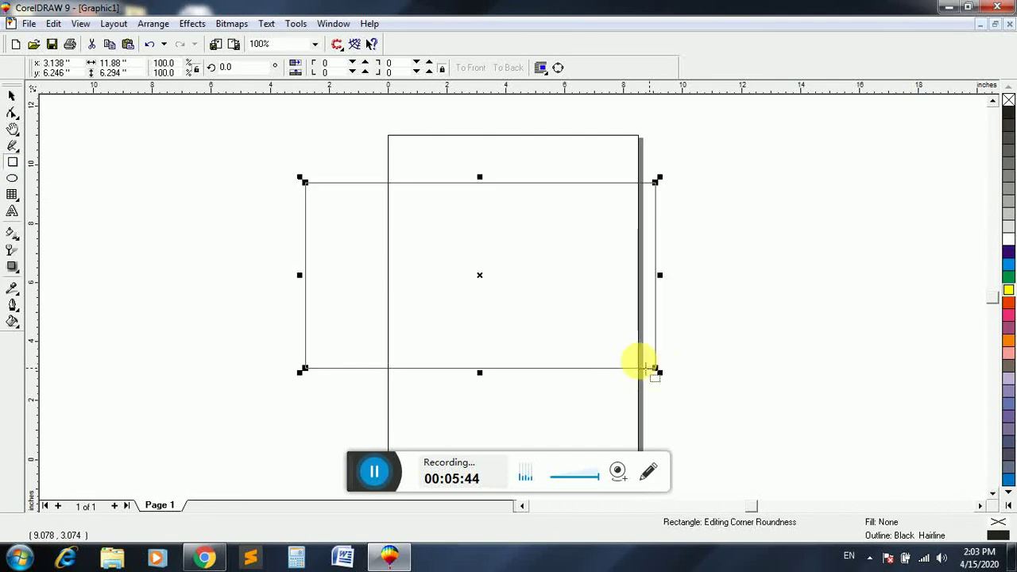
pyautogui.click(18, 271)
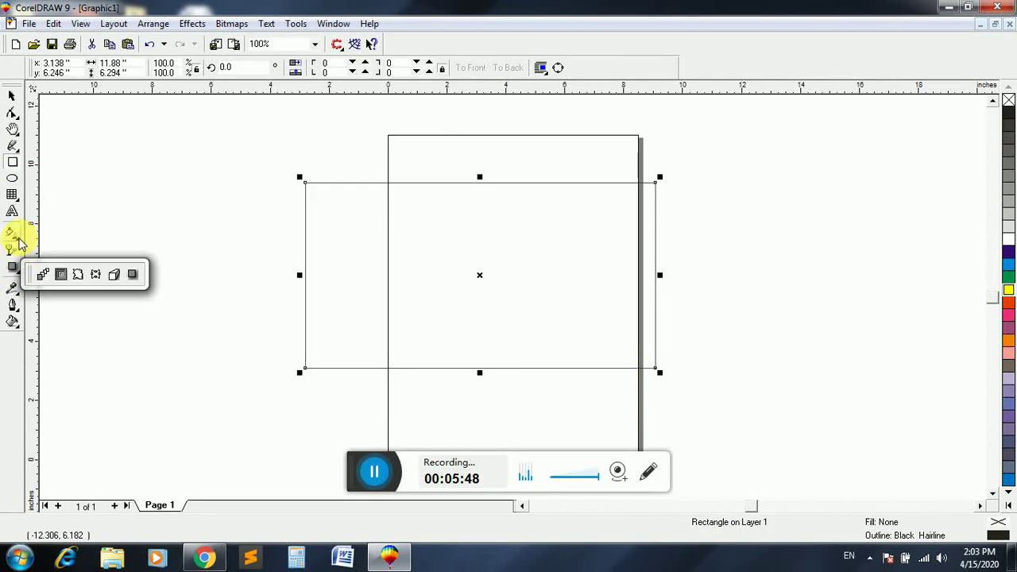
pyautogui.click(14, 235)
pyautogui.click(60, 245)
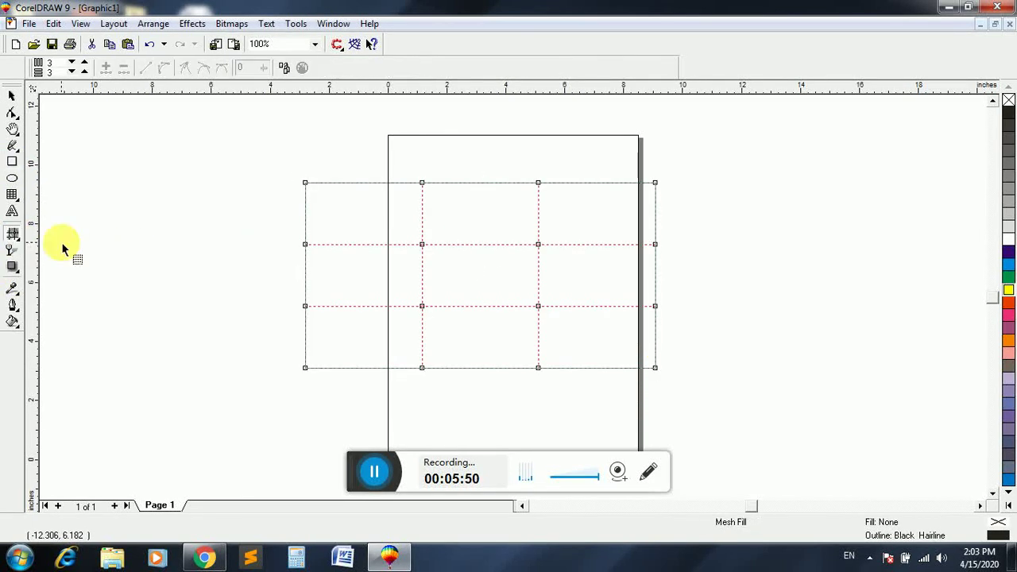
pyautogui.click(72, 62)
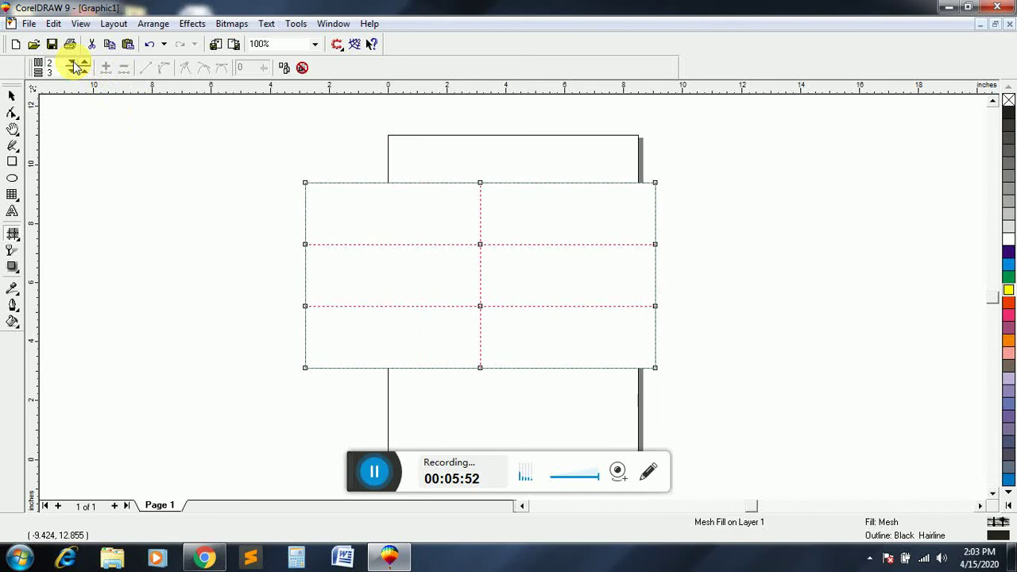
pyautogui.click(85, 62)
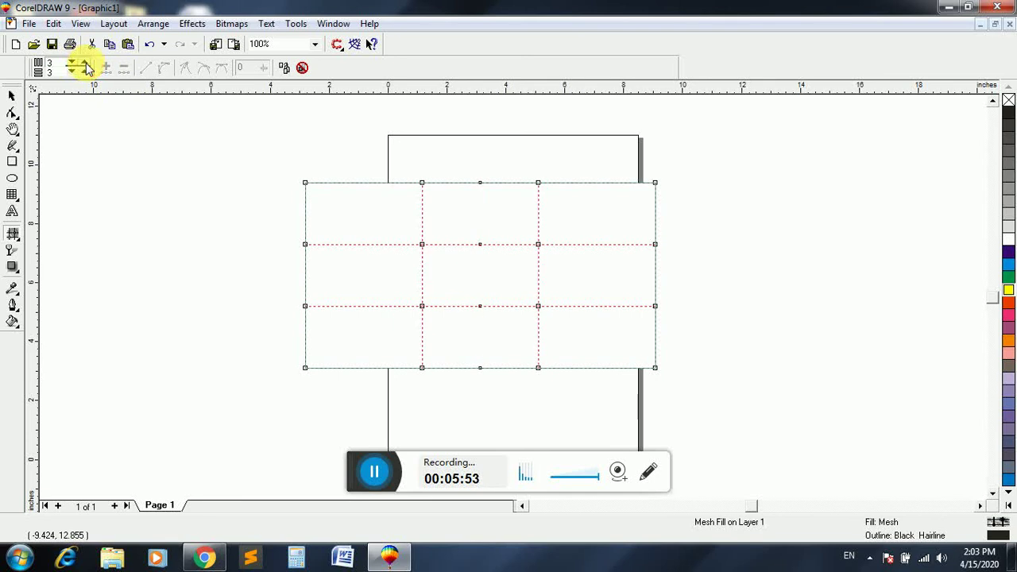
# Colour the mesh's top row of cells dark blue, red and pink from left to right.
pyautogui.click(341, 198)
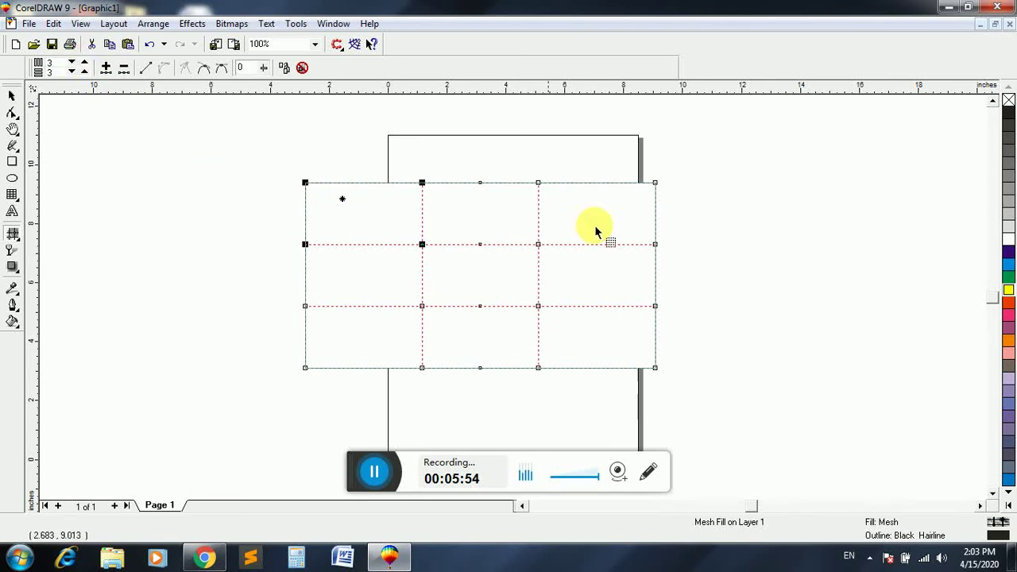
pyautogui.click(1007, 253)
pyautogui.click(483, 205)
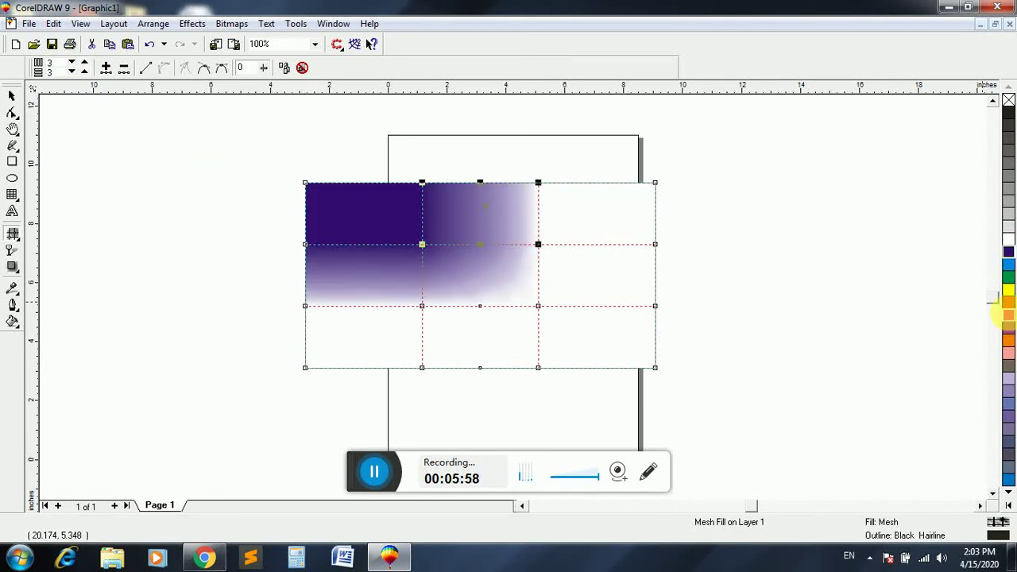
pyautogui.click(1005, 313)
pyautogui.click(594, 199)
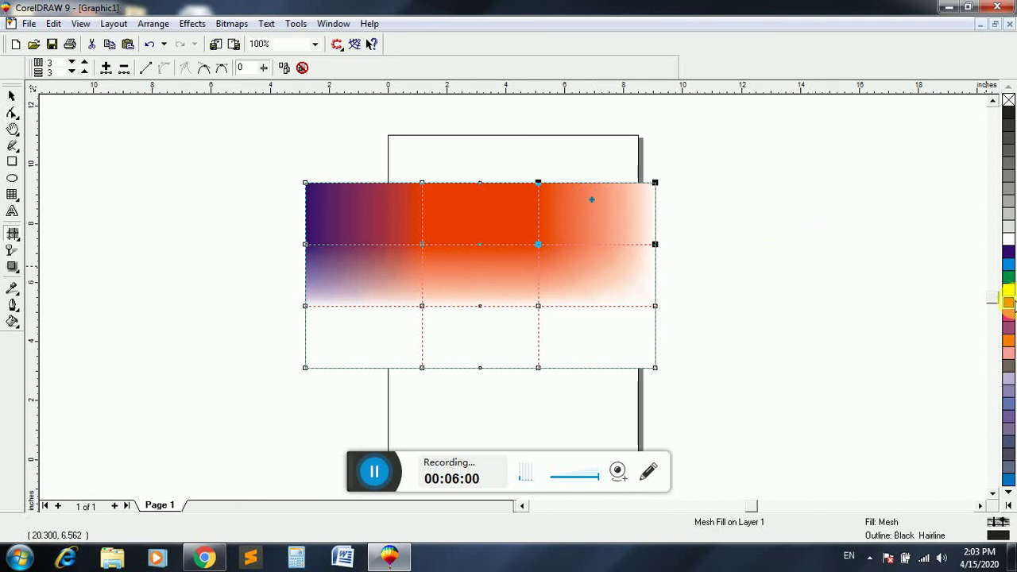
pyautogui.click(1007, 316)
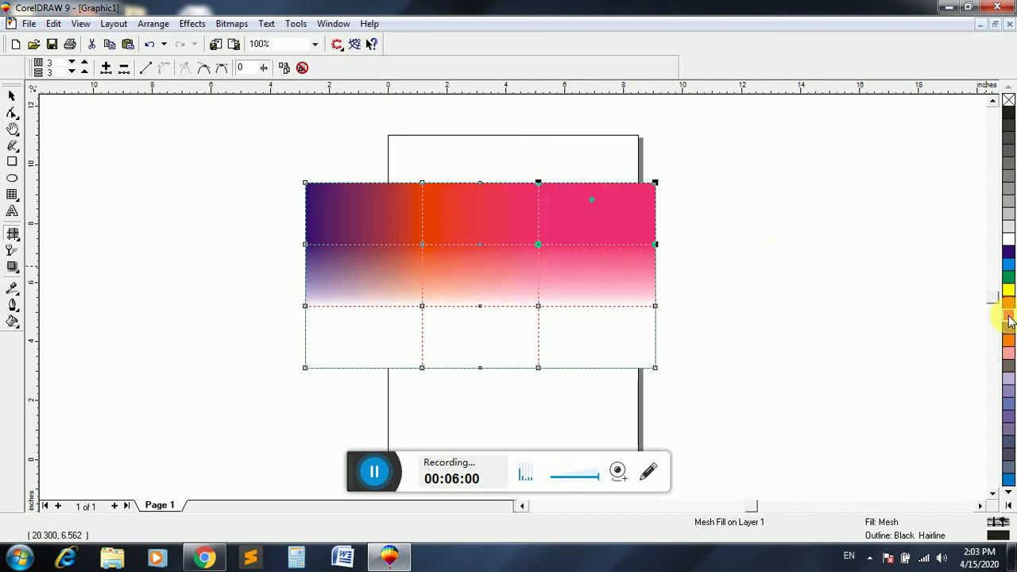
# Colour the mesh's middle-right cell light blue and the bottom row yellow, red and purple from left to right.
pyautogui.click(1007, 264)
pyautogui.click(599, 341)
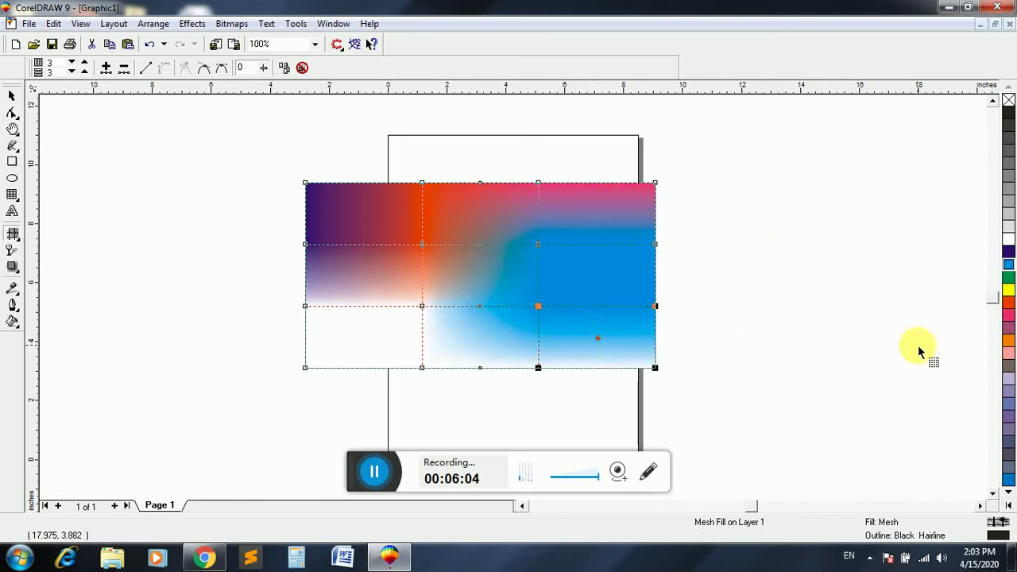
pyautogui.click(1008, 326)
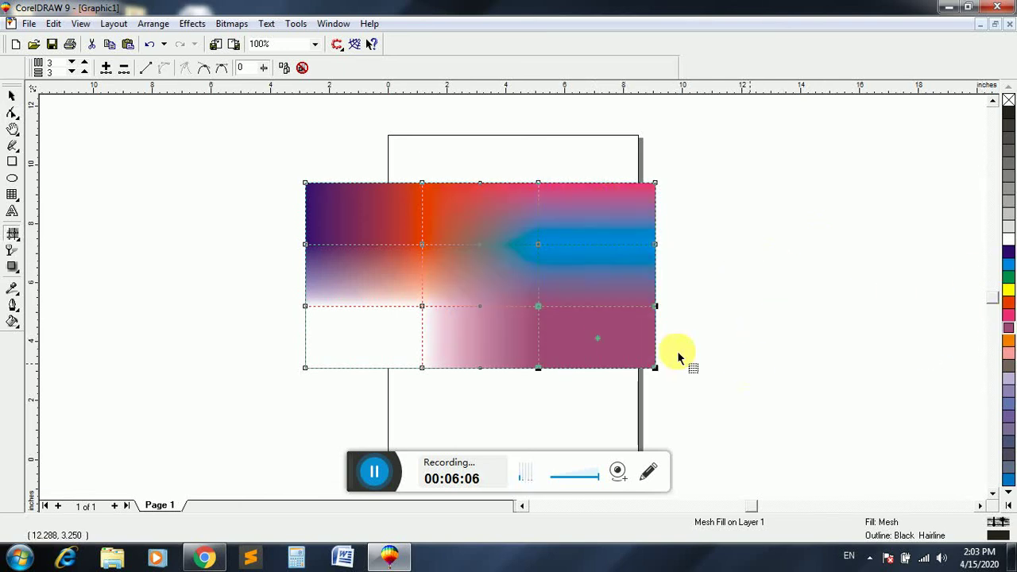
pyautogui.click(506, 336)
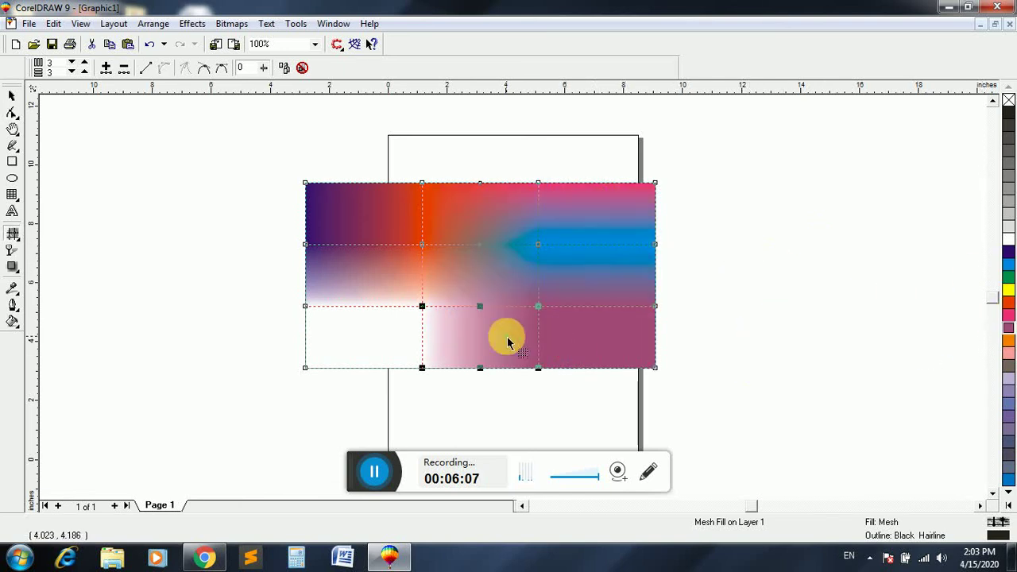
pyautogui.click(1007, 302)
pyautogui.click(352, 321)
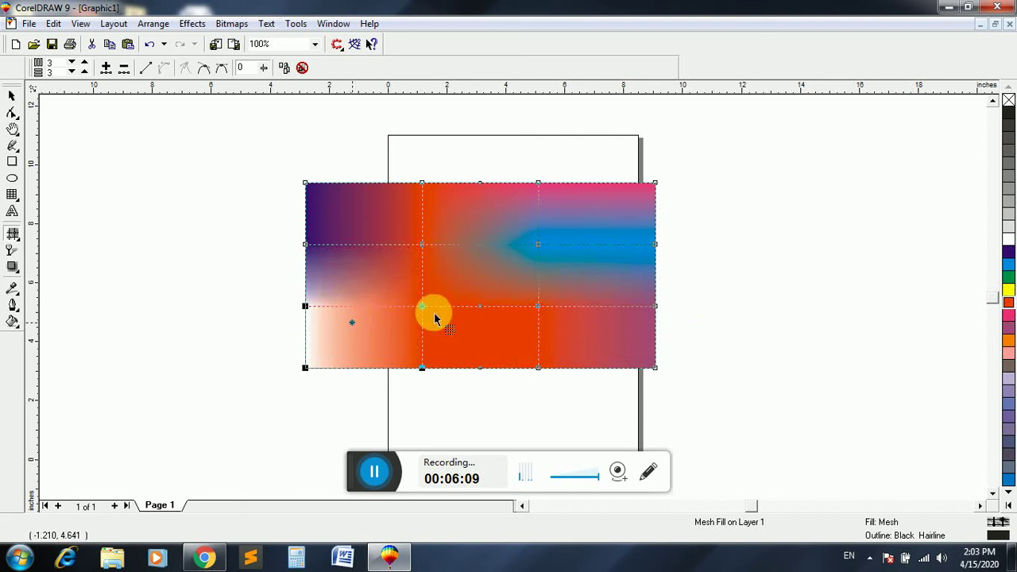
pyautogui.click(1007, 292)
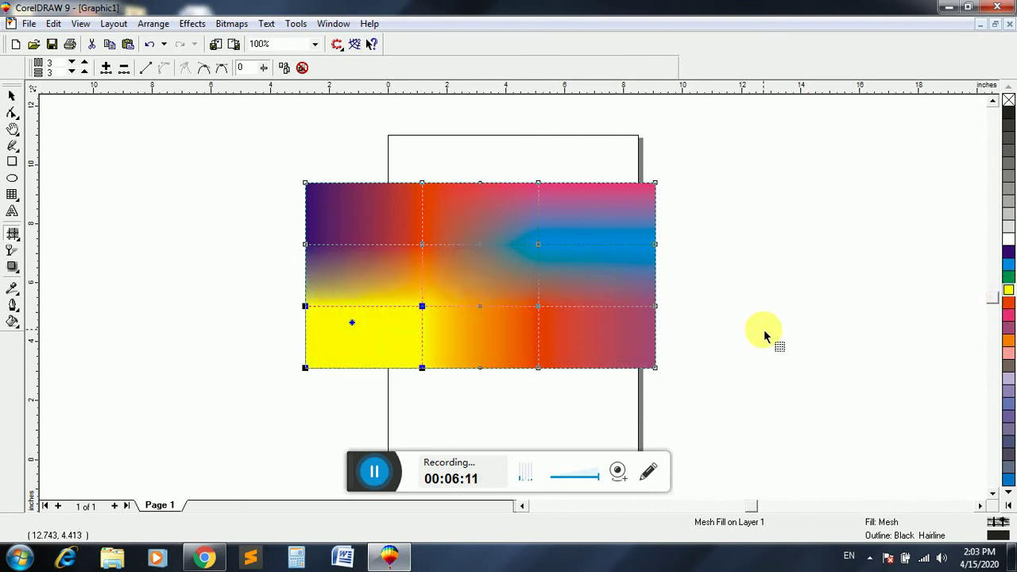
# Move the mesh-filled rectangle about 1.2 in right and 0.7 in up, and apply a linear fountain transparency across it.
pyautogui.click(12, 95)
pyautogui.moveTo(340, 246); pyautogui.dragTo(370, 228)
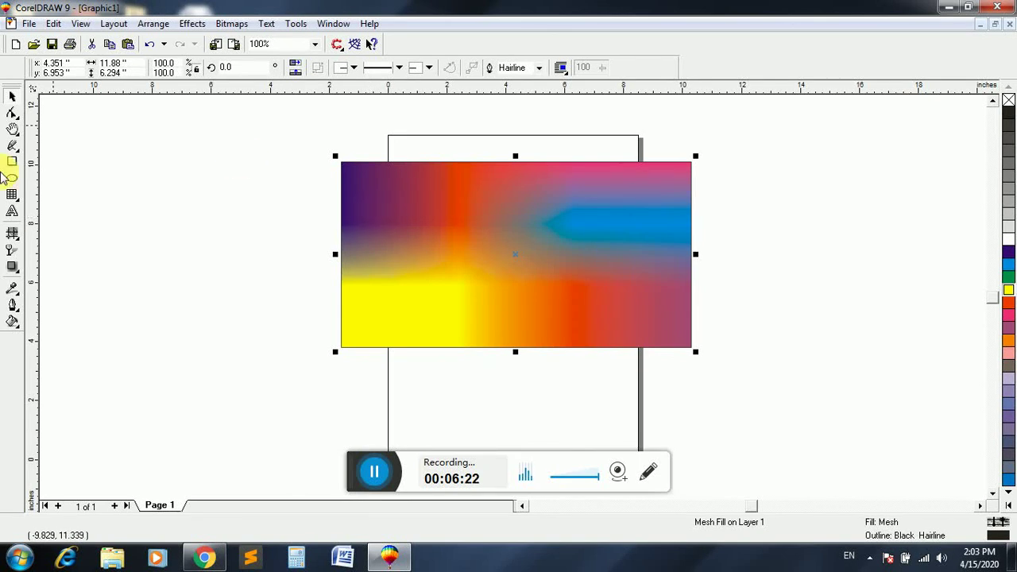
pyautogui.click(14, 256)
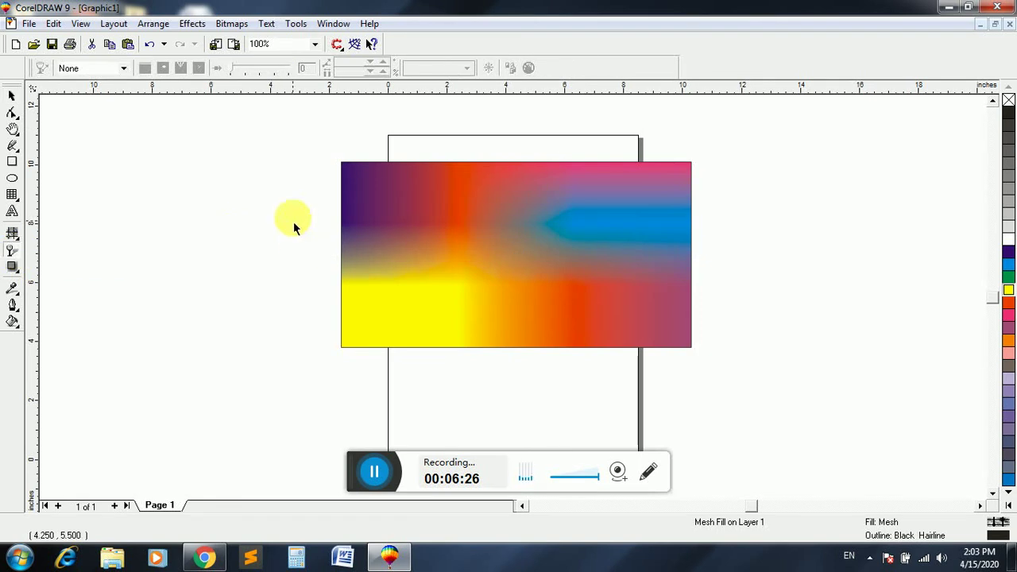
pyautogui.moveTo(293, 217); pyautogui.dragTo(766, 276)
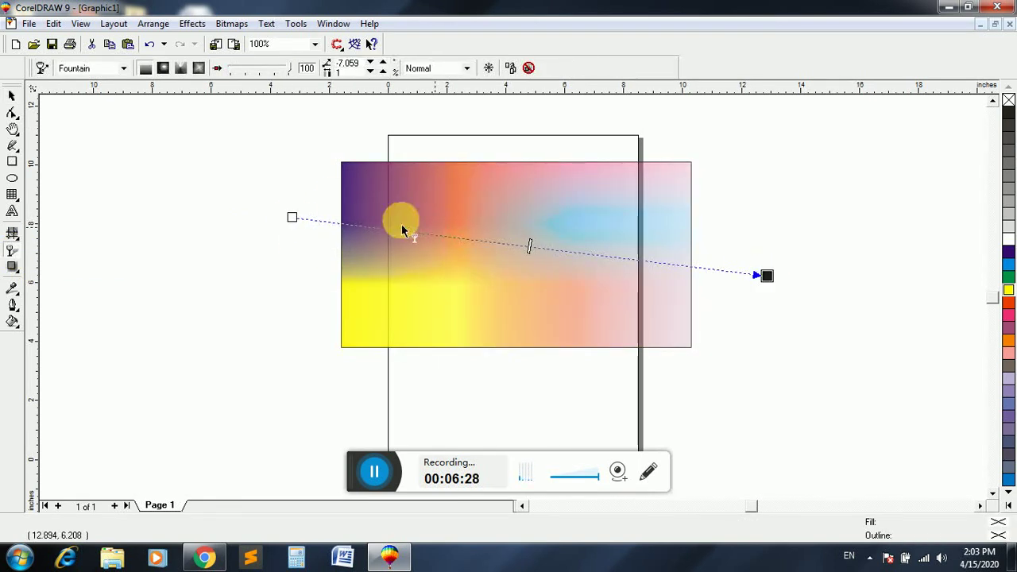
pyautogui.moveTo(291, 217); pyautogui.dragTo(267, 205)
# Try different end transparency values on the mesh-filled rectangle, finishing at 90, and delete the rectangle.
pyautogui.moveTo(291, 72); pyautogui.dragTo(236, 74)
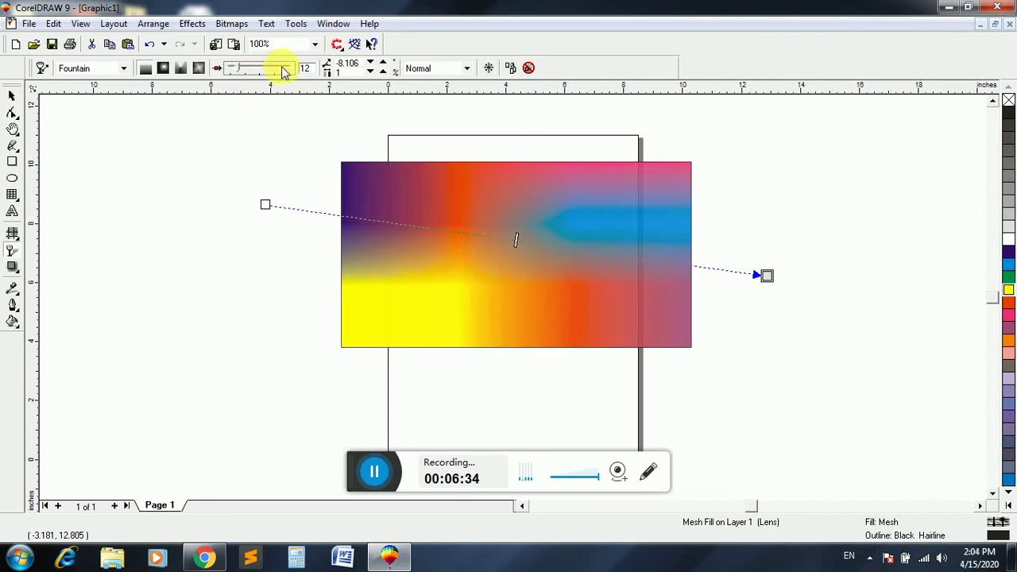
pyautogui.click(278, 69)
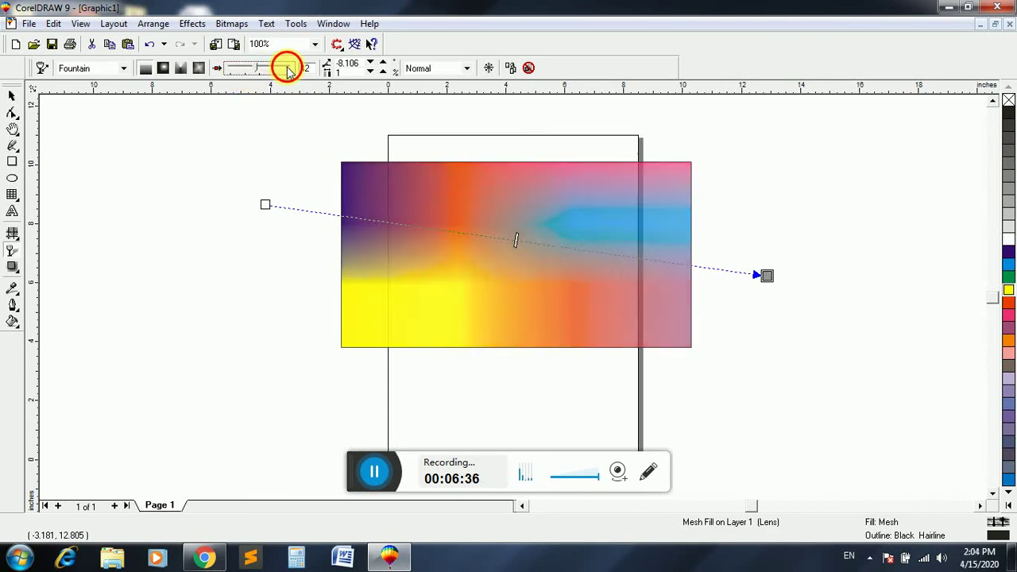
pyautogui.moveTo(256, 72); pyautogui.dragTo(291, 69)
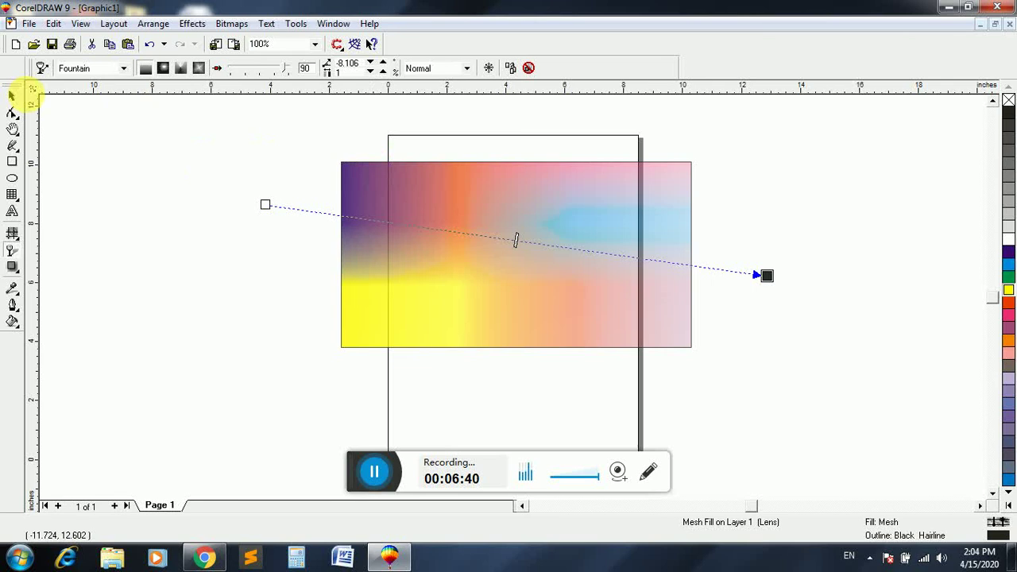
pyautogui.click(12, 96)
pyautogui.press('Delete')
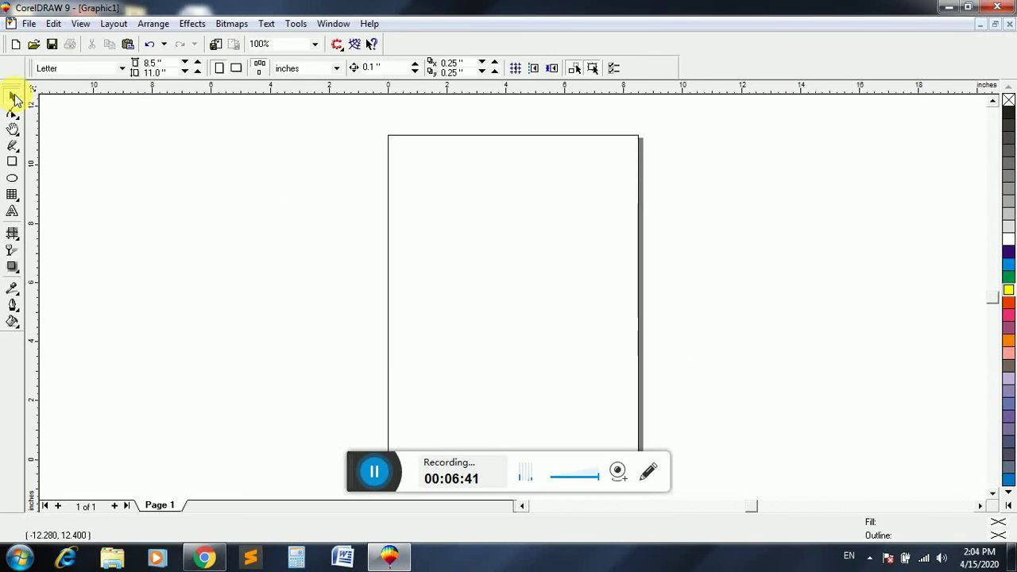
# Try a linear transparency with its midpoint near the start on a red rectangle about 15.6 × 7 in with corner roundness 54.
pyautogui.click(12, 161)
pyautogui.moveTo(242, 171); pyautogui.dragTo(702, 377)
pyautogui.click(1006, 303)
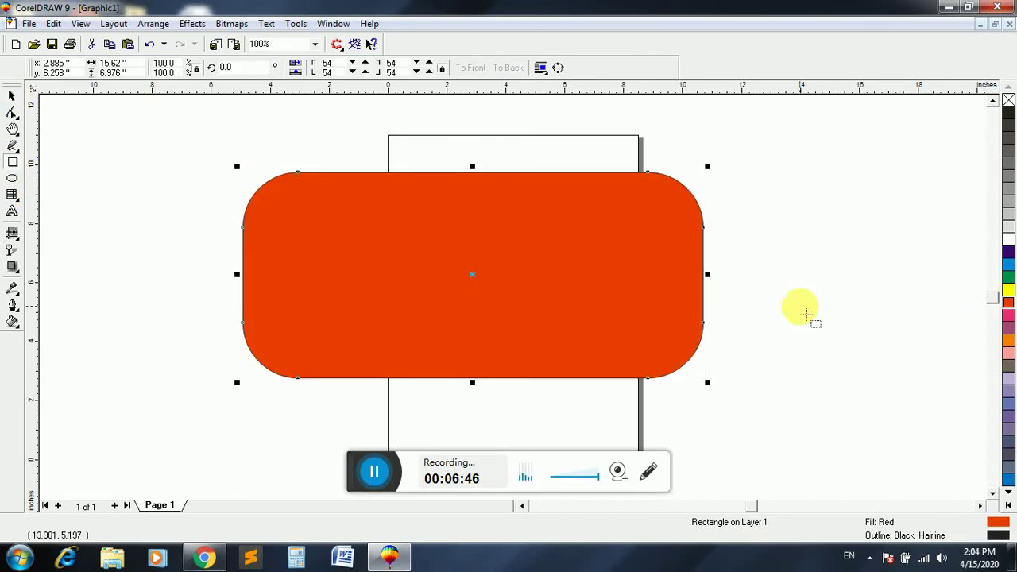
pyautogui.click(12, 253)
pyautogui.moveTo(156, 193); pyautogui.dragTo(828, 359)
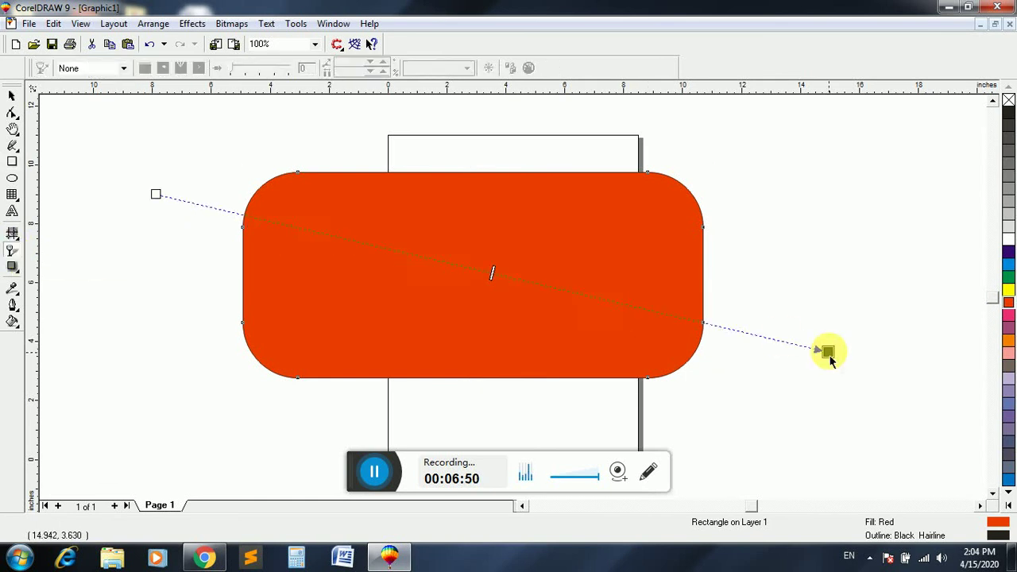
pyautogui.moveTo(491, 270); pyautogui.dragTo(239, 180)
pyautogui.click(17, 94)
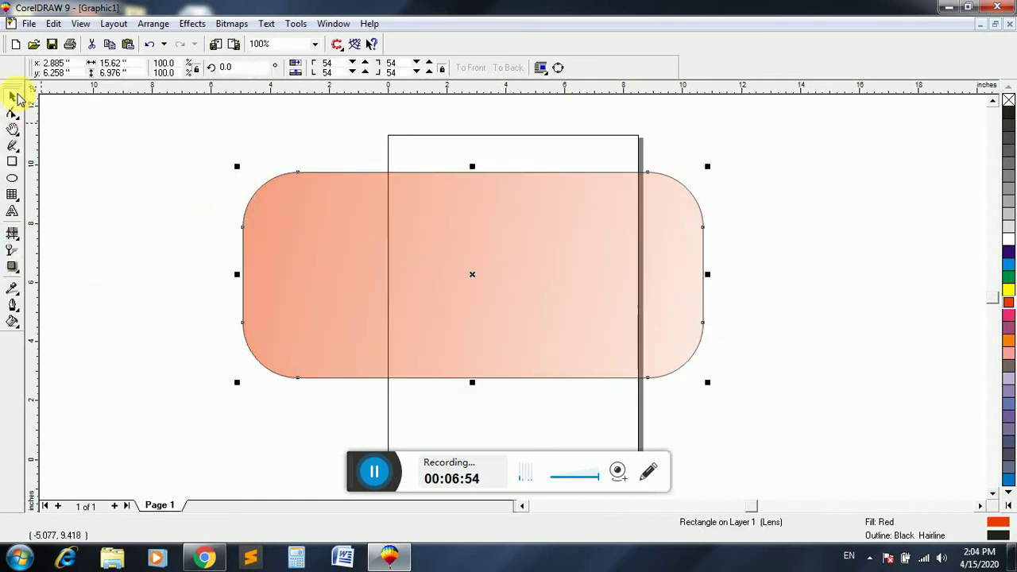
pyautogui.press('Delete')
# Draw a square-cornered rectangle about 15.2 × 7.2 in across the page and fill it with dark blue.
pyautogui.click(12, 162)
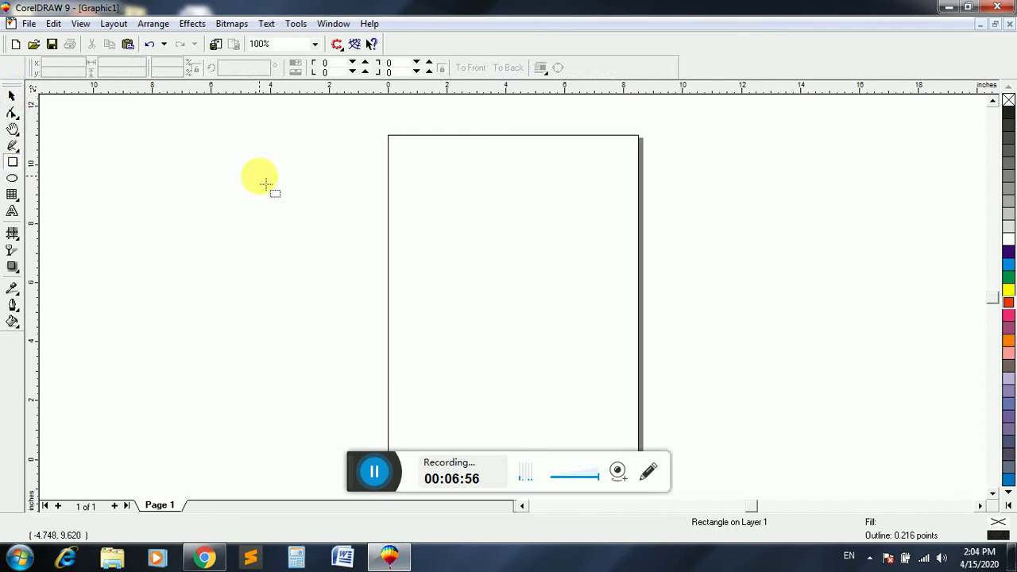
pyautogui.moveTo(259, 175); pyautogui.dragTo(707, 389)
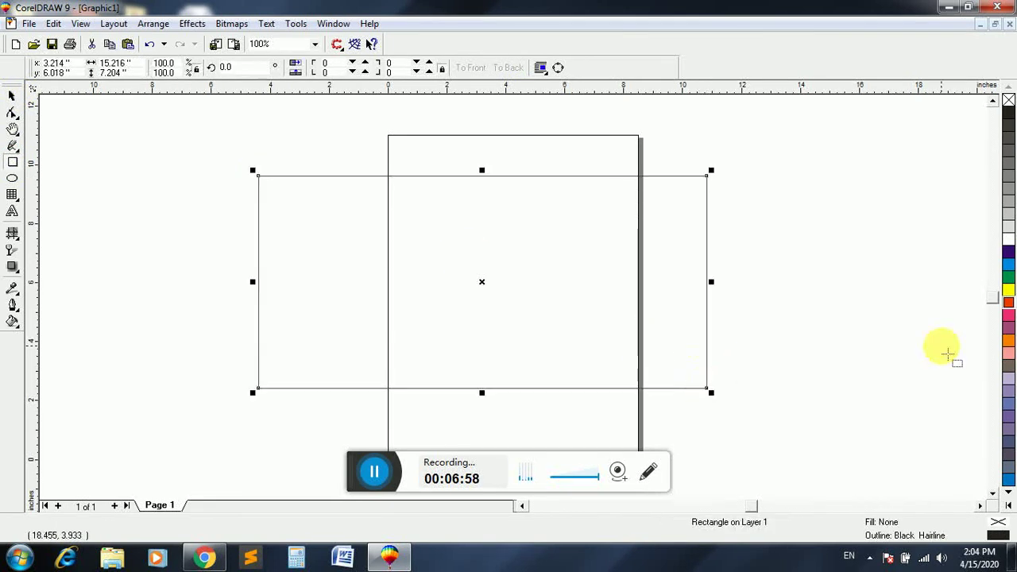
pyautogui.click(1008, 252)
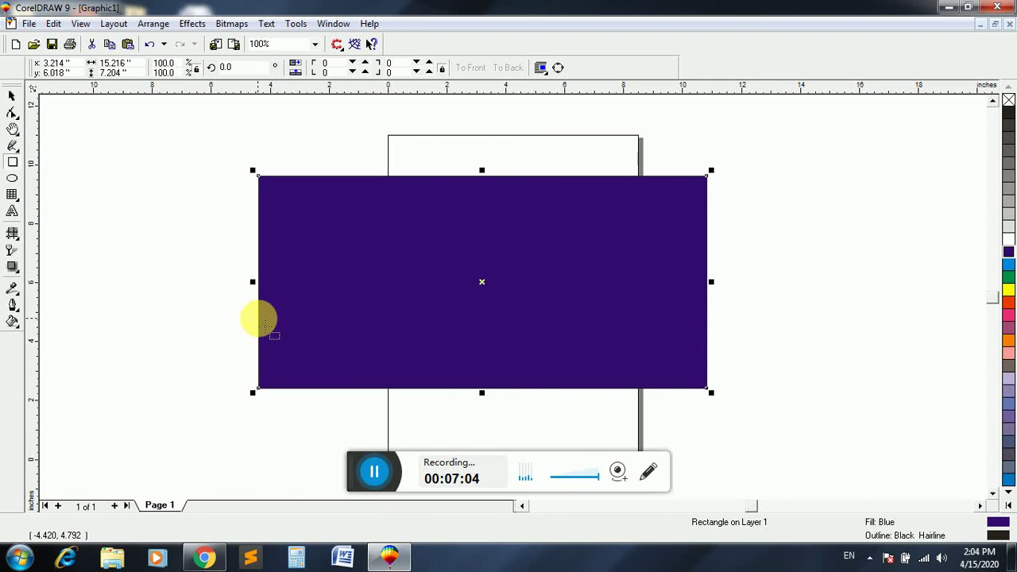
# Add a white bar about 6.9 × 0.9 in at the blue rectangle's lower left and fade its left end with linear transparency.
pyautogui.moveTo(258, 320); pyautogui.dragTo(466, 351)
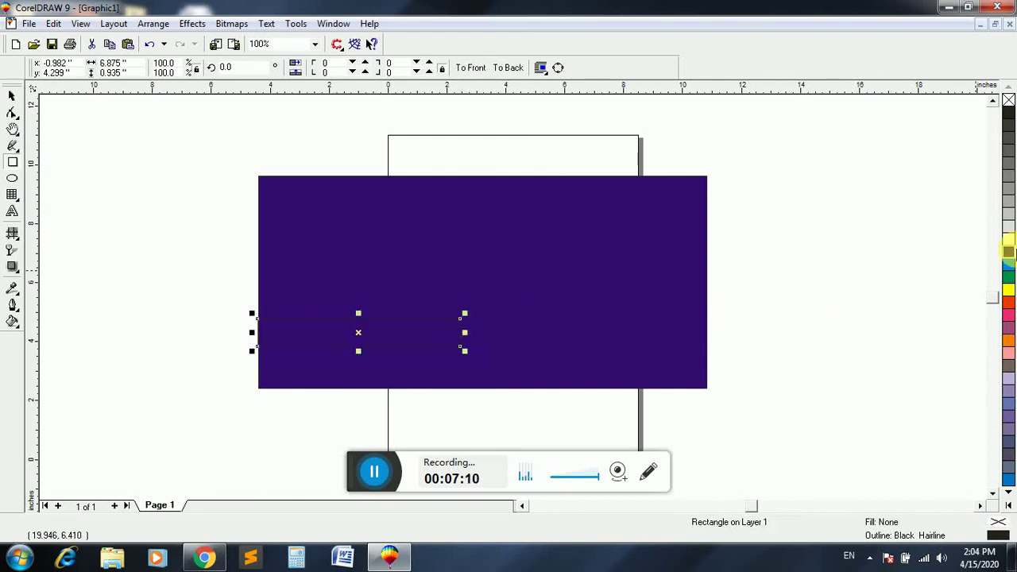
pyautogui.click(1009, 241)
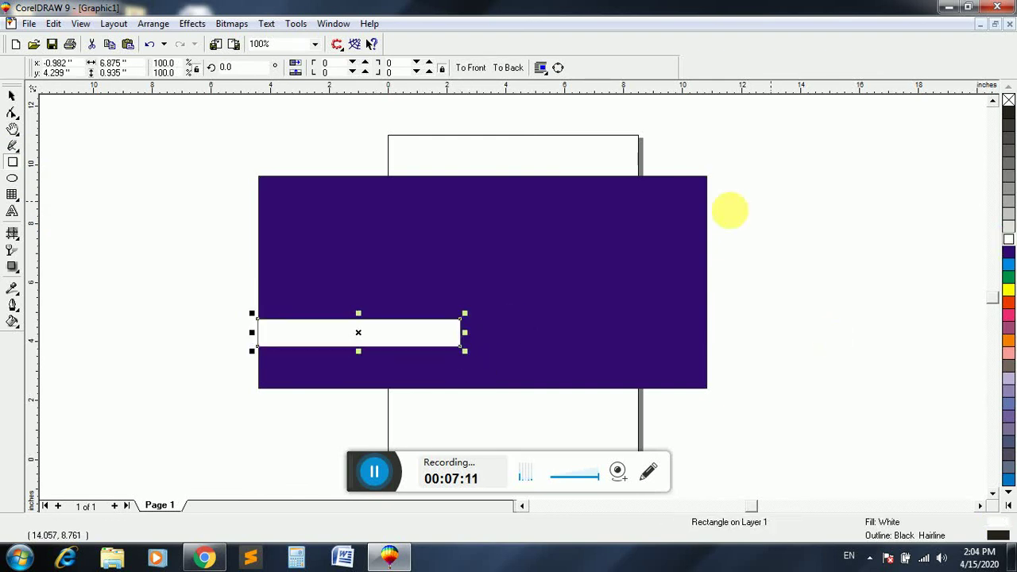
pyautogui.click(11, 253)
pyautogui.moveTo(336, 329)
pyautogui.mouseDown()
pyautogui.moveTo(285, 327)
pyautogui.moveTo(352, 332)
pyautogui.mouseUp()
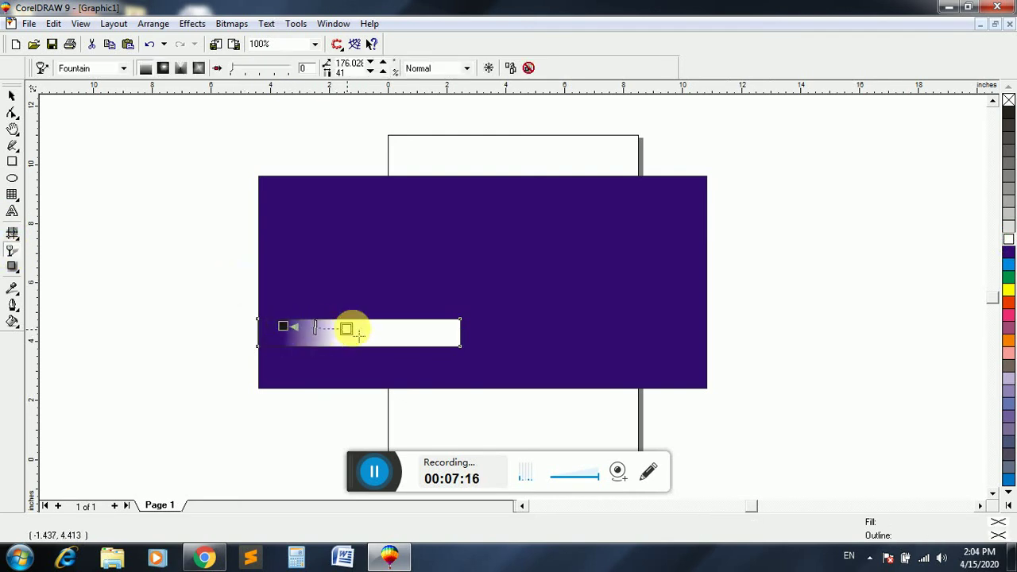
# Remove the white bar's outline and mirror a copy of it across to the blue rectangle's right end.
pyautogui.click(12, 96)
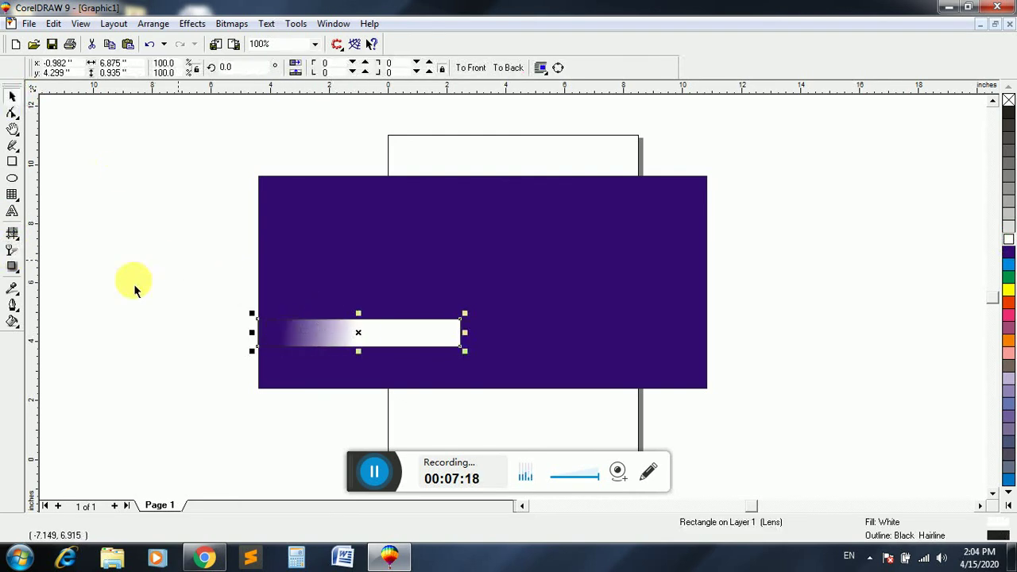
pyautogui.click(13, 305)
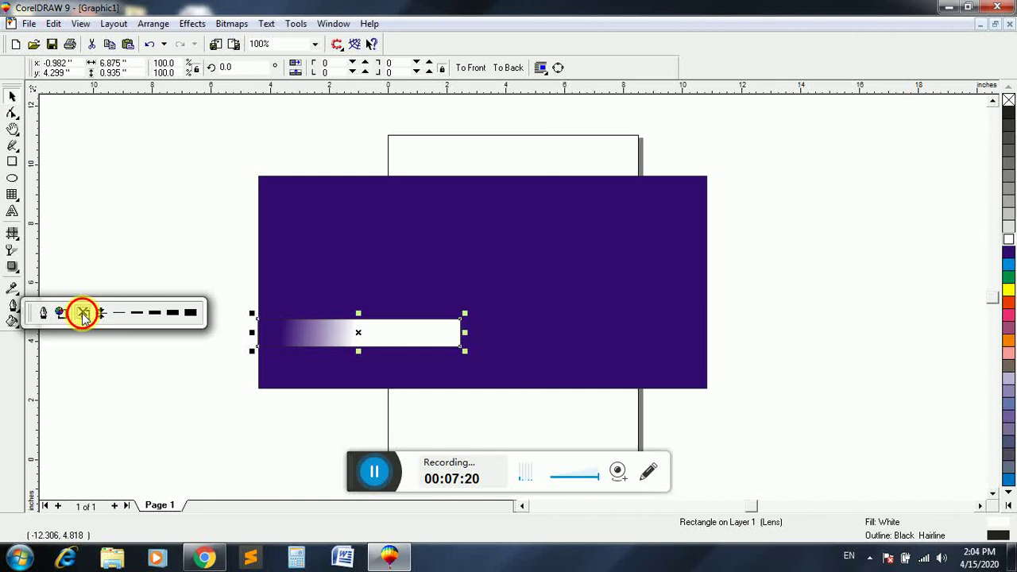
pyautogui.click(83, 314)
pyautogui.moveTo(252, 332); pyautogui.dragTo(703, 330)
pyautogui.click(800, 262)
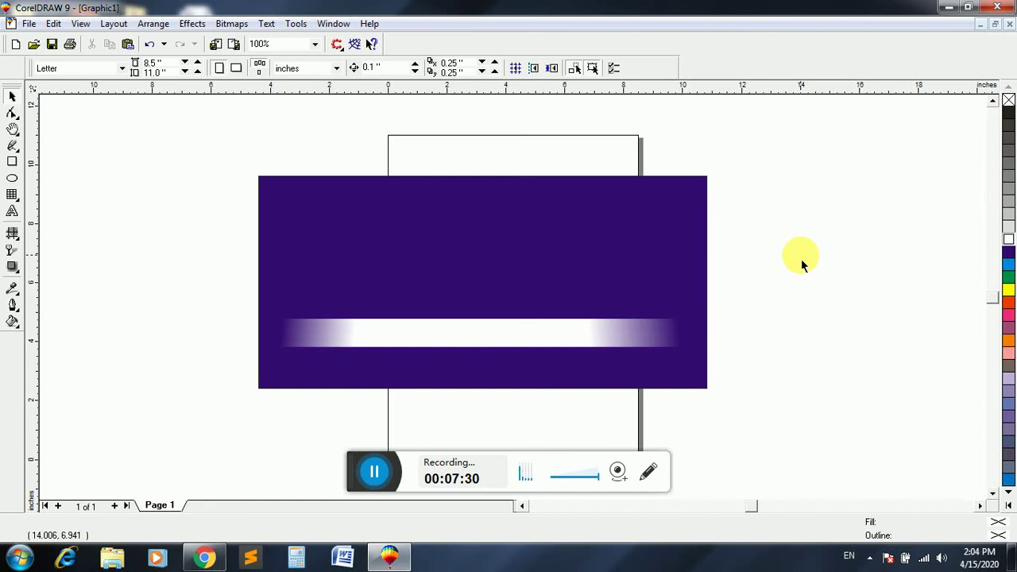
# Delete all the objects from the drawing.
pyautogui.hotkey('ctrl', 'a')
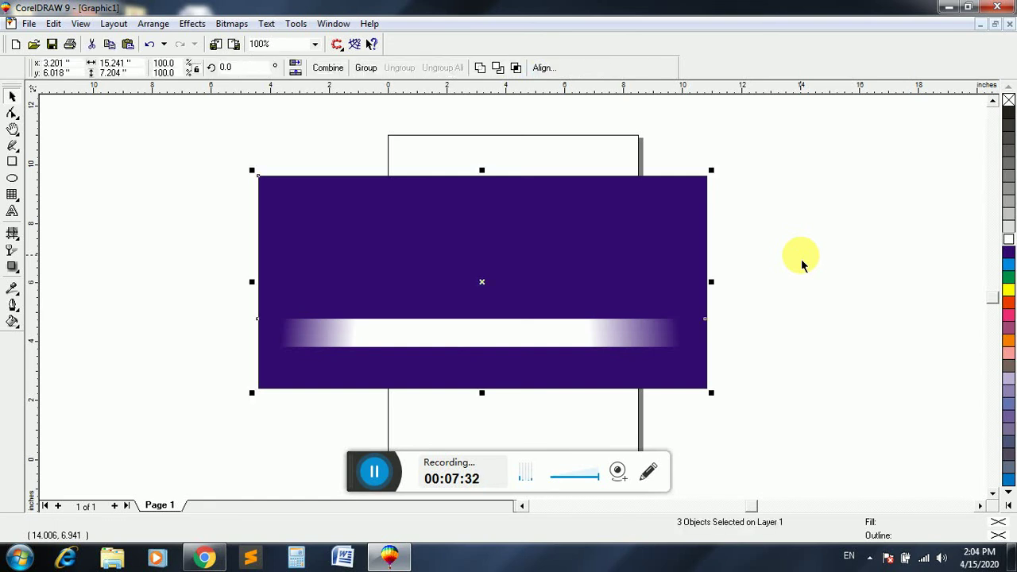
pyautogui.press('Delete')
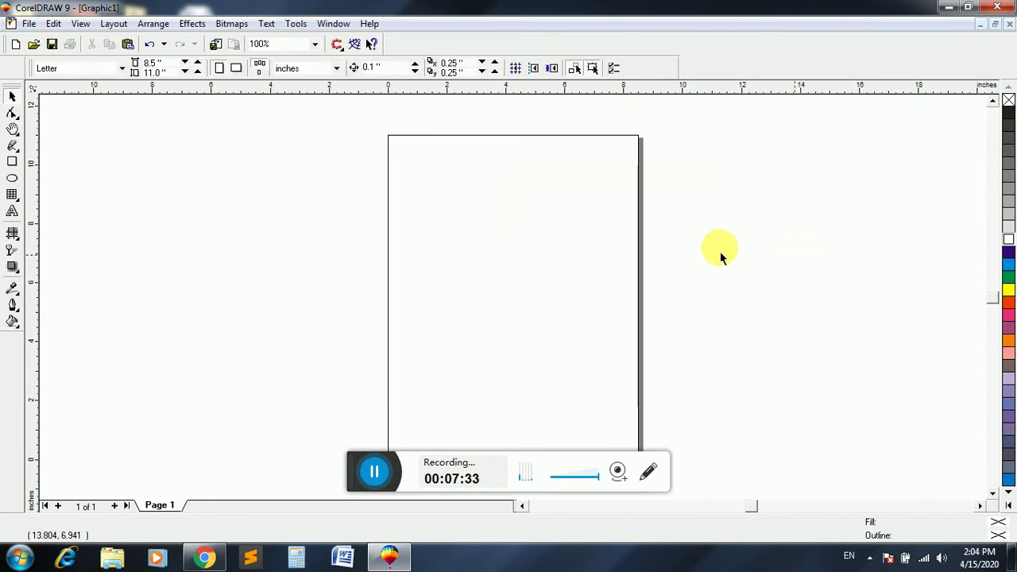
pyautogui.click(21, 272)
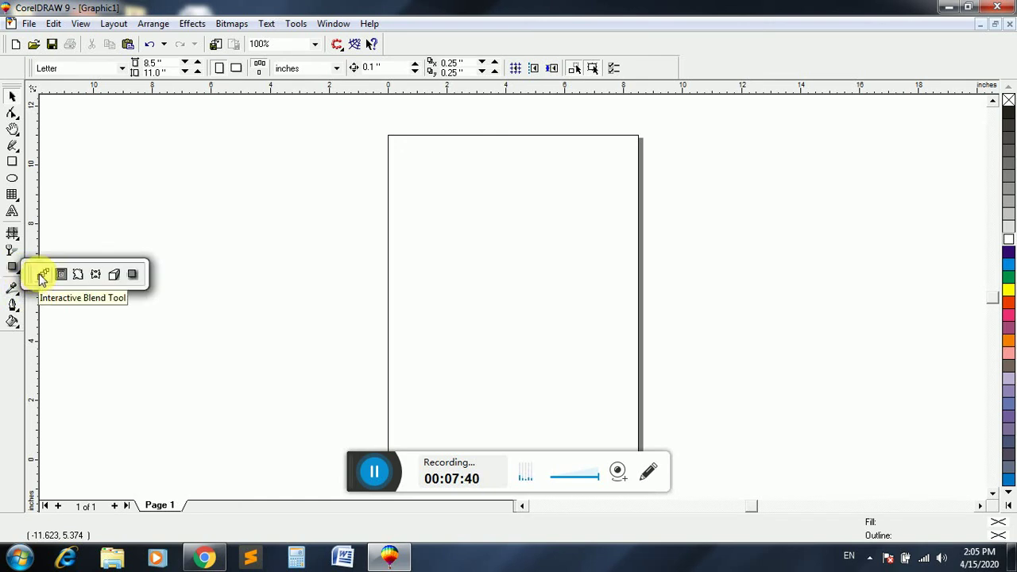
pyautogui.click(48, 232)
# Add the artistic text "KHYBER COMPUTERS" beside the page's left edge and set its font to Berlin Sans FB Demi.
pyautogui.click(12, 212)
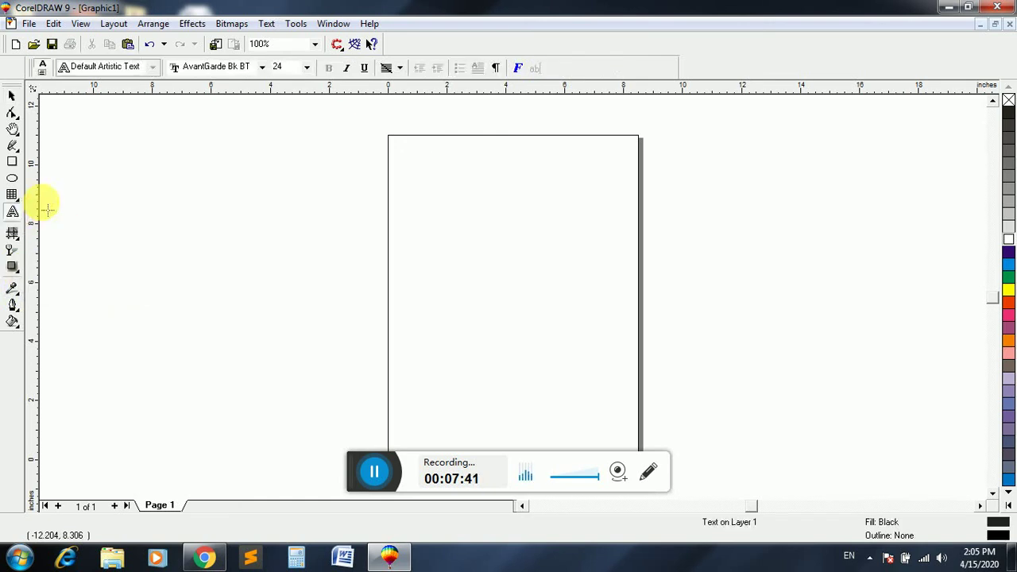
pyautogui.click(335, 245)
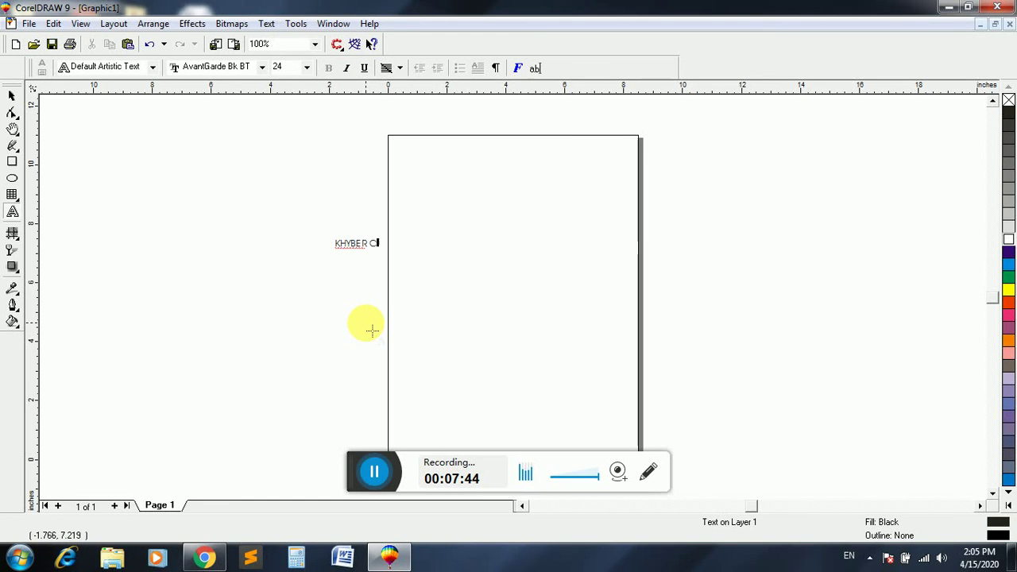
pyautogui.write('KHYBER COMPUTERS')
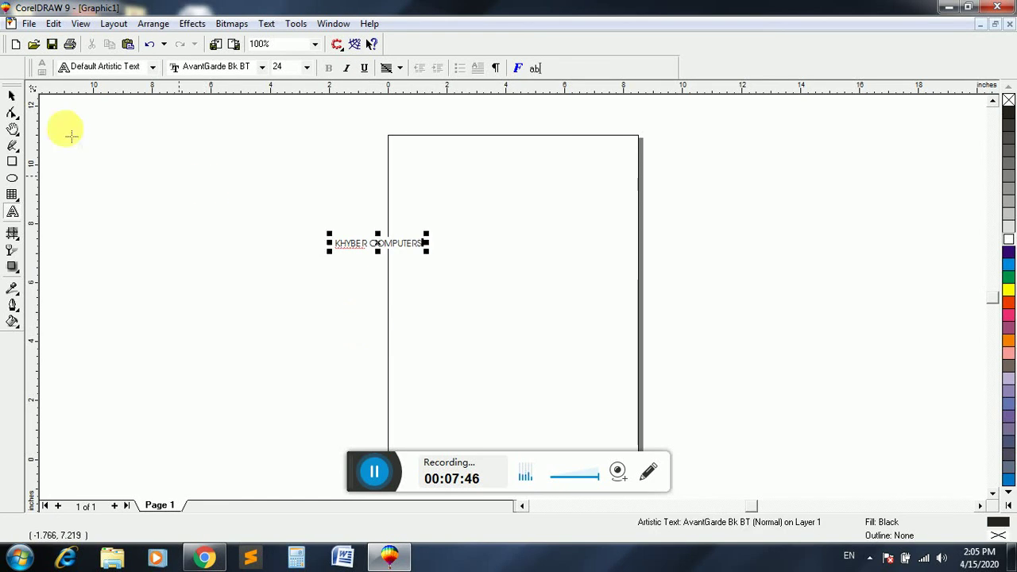
pyautogui.click(12, 95)
pyautogui.click(363, 67)
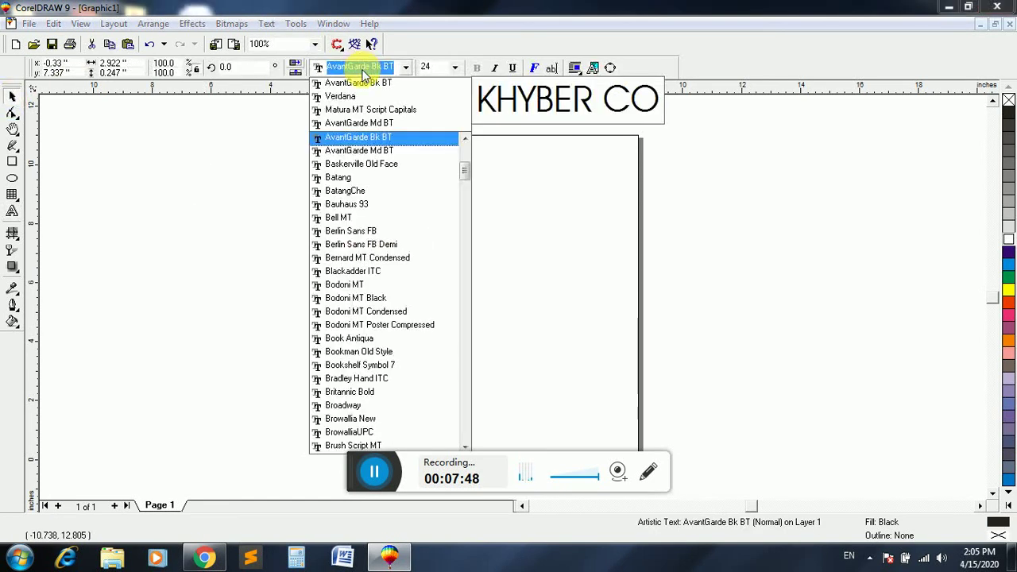
pyautogui.click(371, 246)
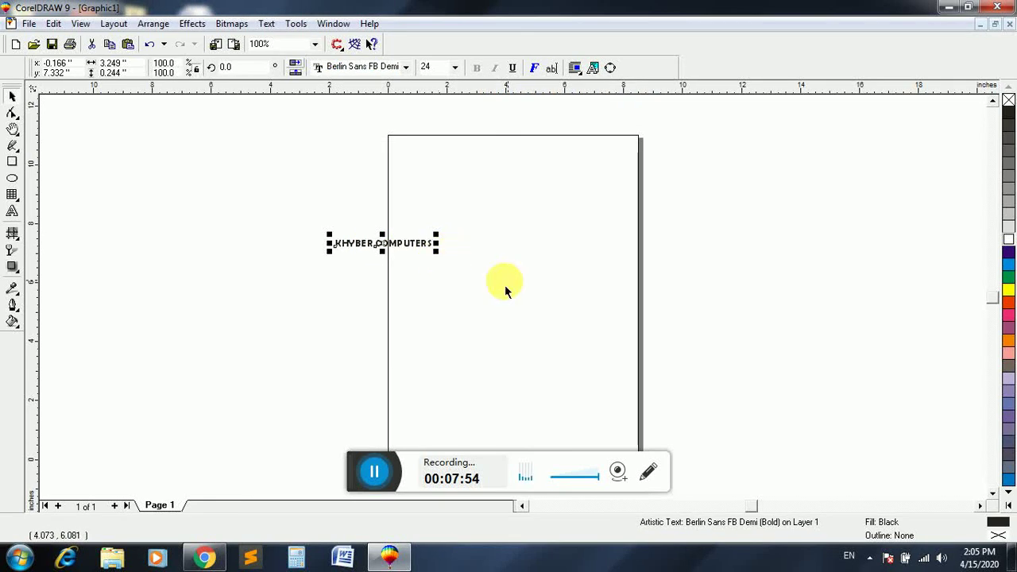
# Enlarge the text to about 15.9 in wide, move it across the upper part of the page and fill it red.
pyautogui.click(437, 253)
pyautogui.moveTo(437, 254); pyautogui.dragTo(718, 326)
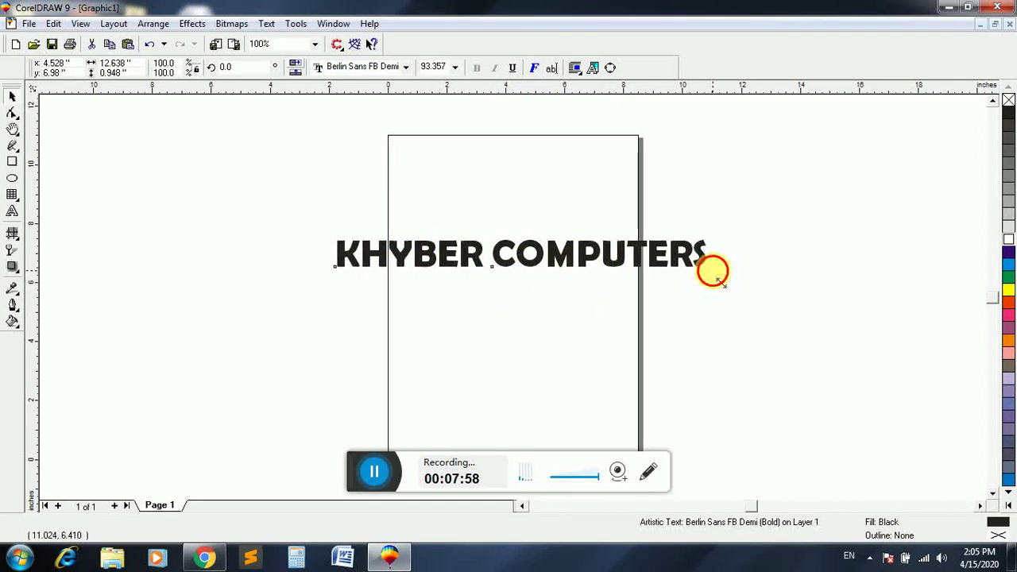
pyautogui.moveTo(712, 273); pyautogui.dragTo(810, 313)
pyautogui.moveTo(784, 274); pyautogui.dragTo(742, 217)
pyautogui.click(1008, 303)
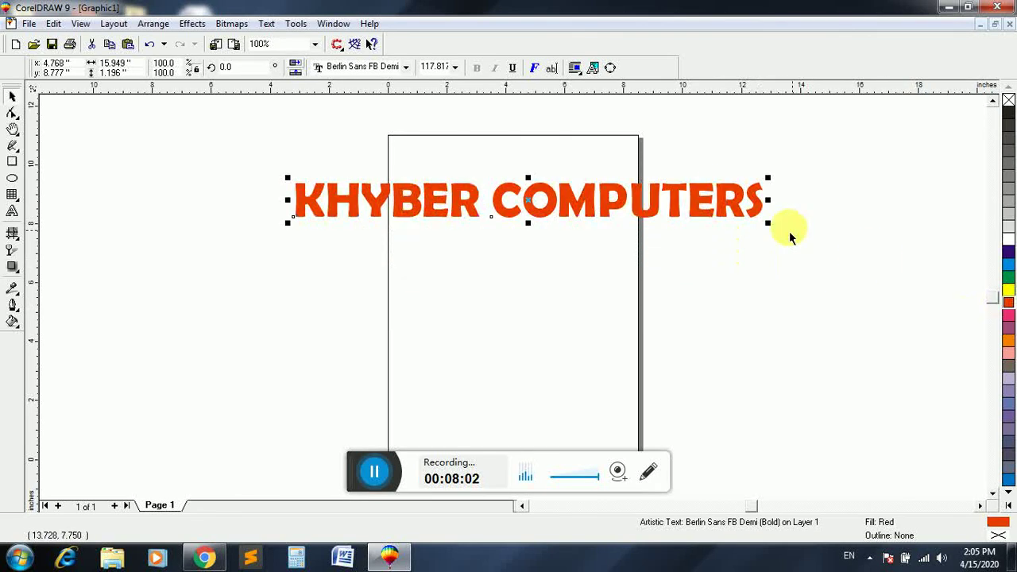
# Place a copy of the red text about 2.7 in below the original and fill the copy yellow.
pyautogui.moveTo(722, 194); pyautogui.dragTo(726, 268)
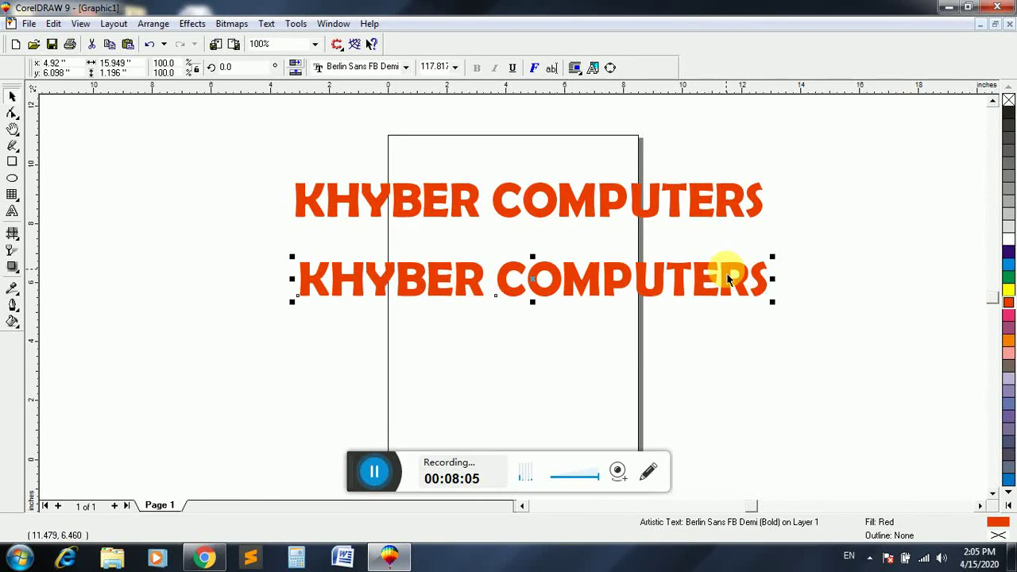
pyautogui.click(17, 274)
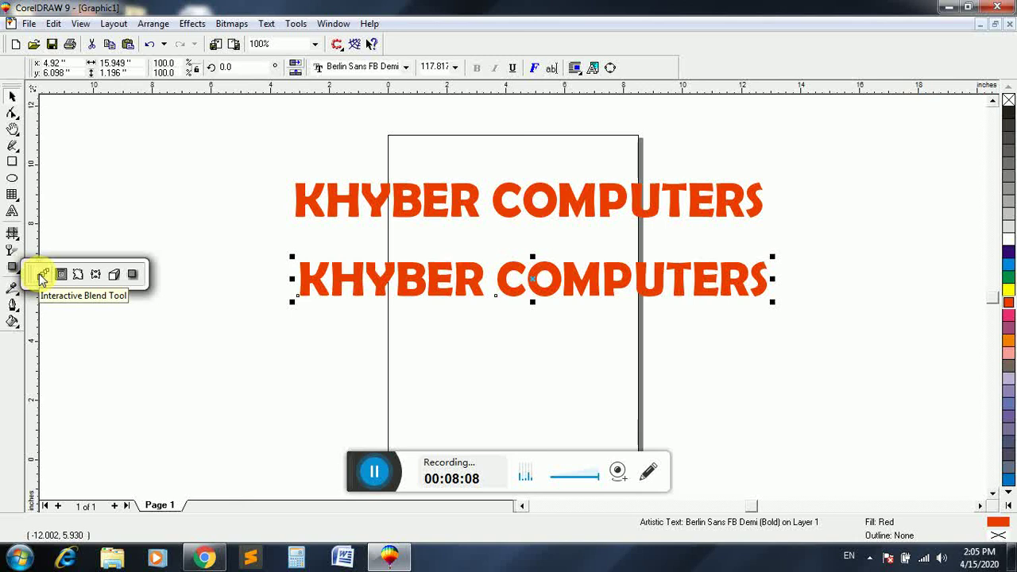
pyautogui.click(42, 276)
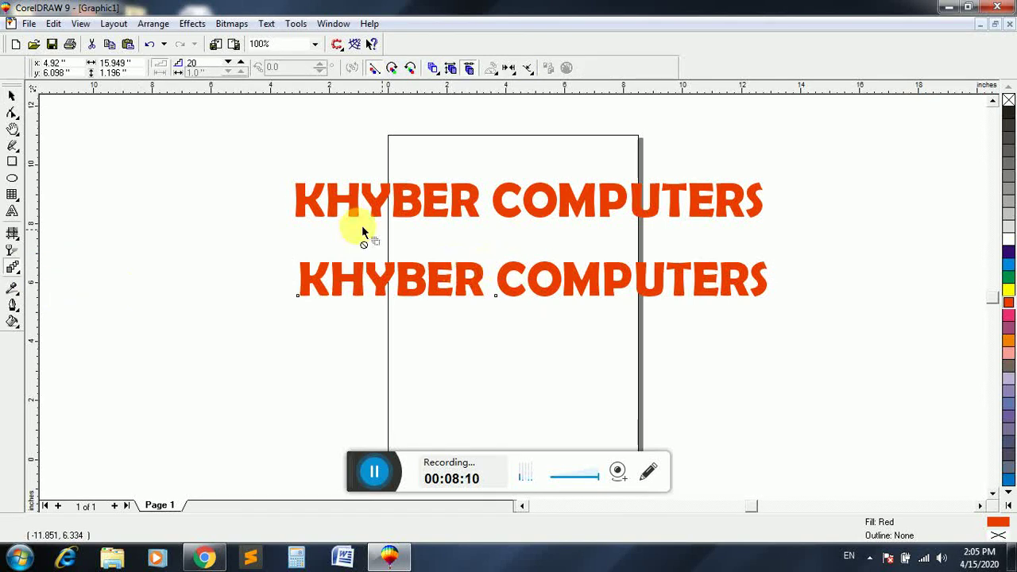
pyautogui.click(12, 95)
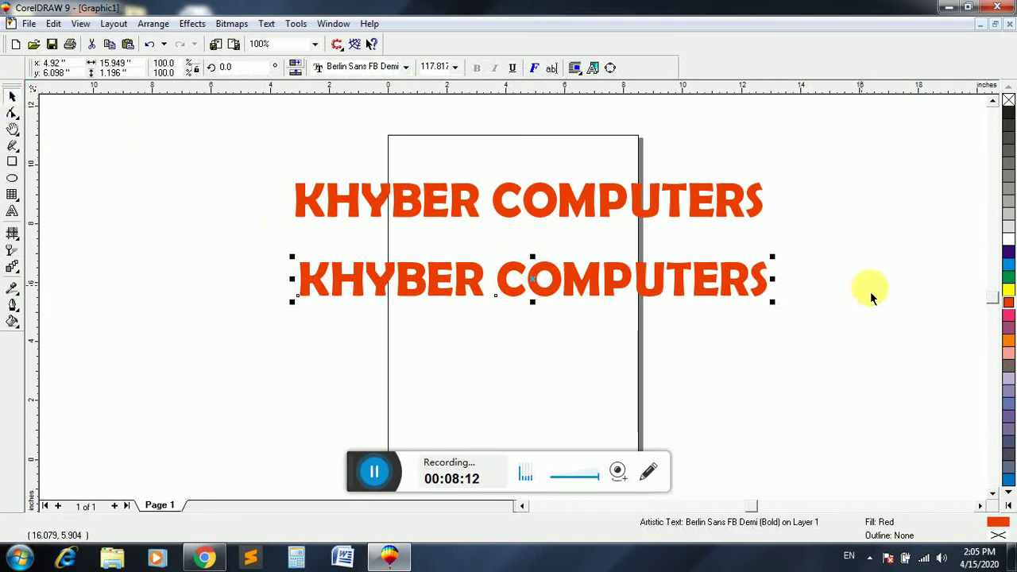
pyautogui.click(1008, 252)
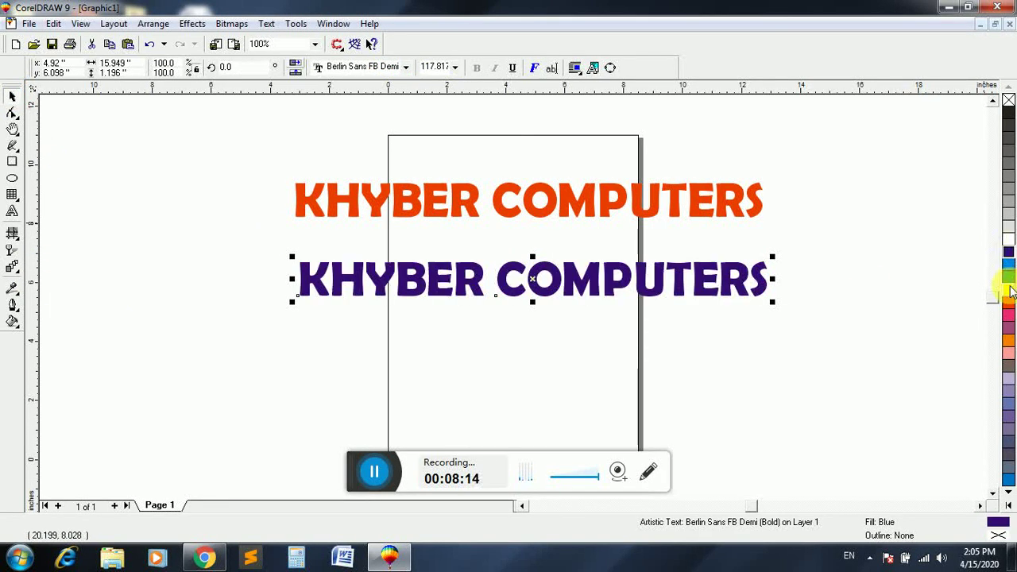
pyautogui.click(1008, 289)
# Blend the yellow text to the red text in 20 steps and move the yellow text up close to the red one.
pyautogui.click(13, 267)
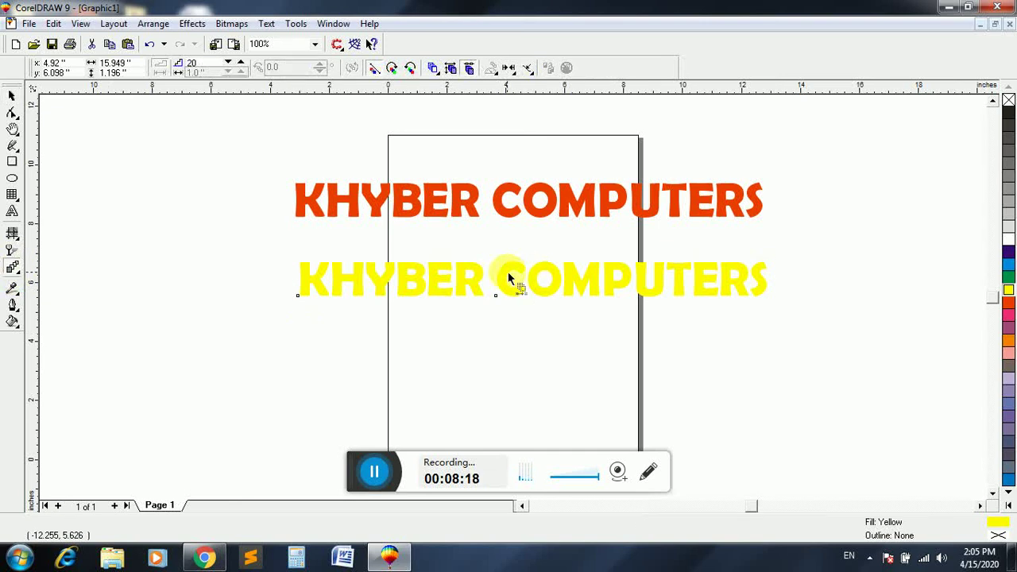
pyautogui.moveTo(529, 278); pyautogui.dragTo(529, 200)
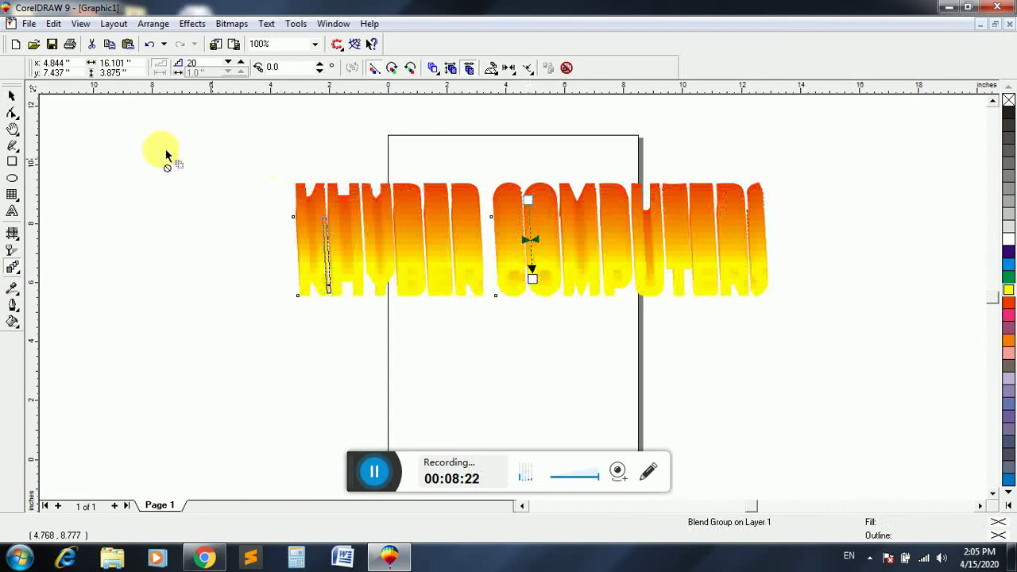
pyautogui.click(12, 95)
pyautogui.click(421, 298)
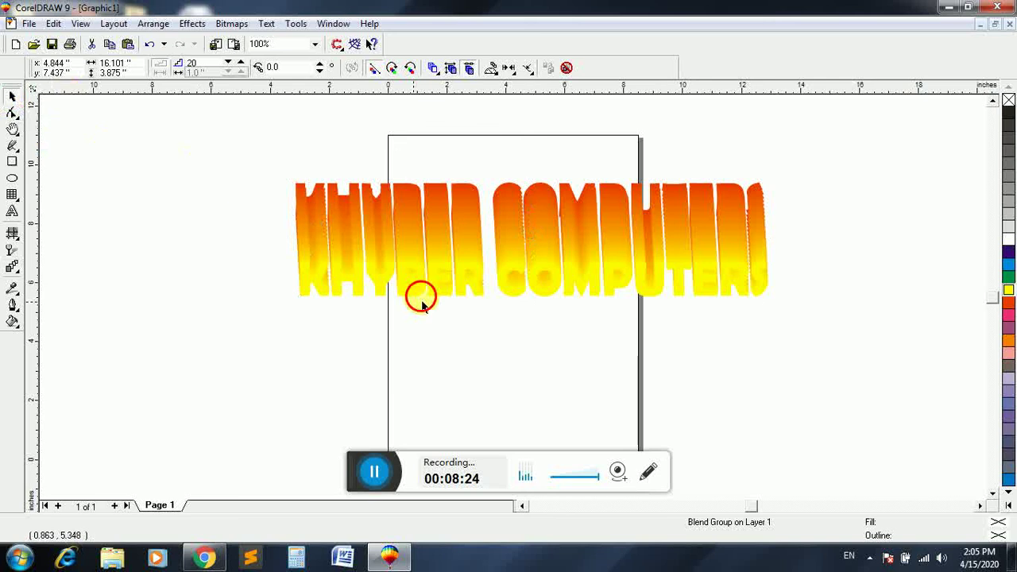
pyautogui.moveTo(421, 298); pyautogui.dragTo(449, 232)
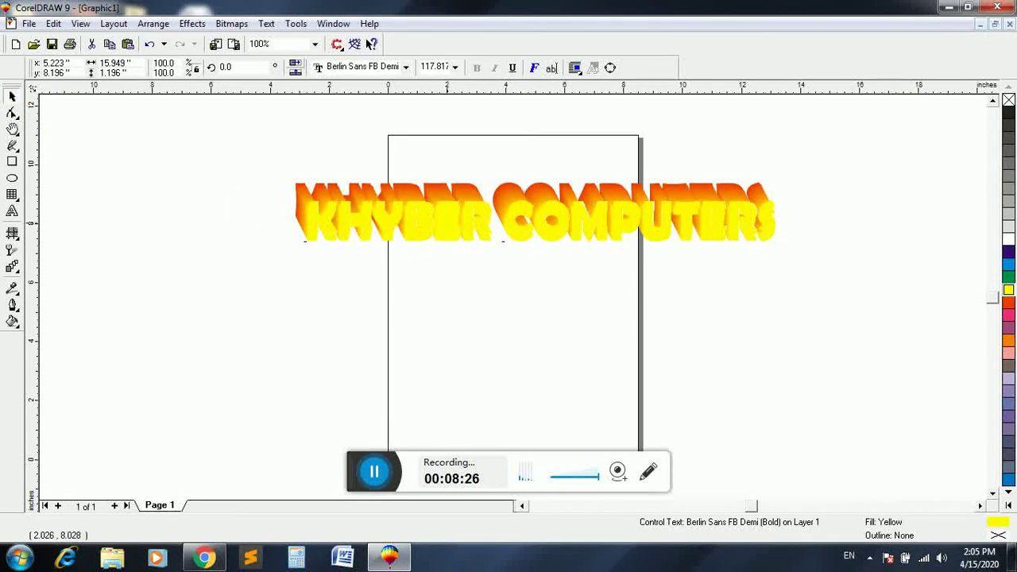
# Give the yellow front text of the blend a thin outline and deselect it.
pyautogui.click(12, 312)
pyautogui.click(114, 308)
pyautogui.click(144, 256)
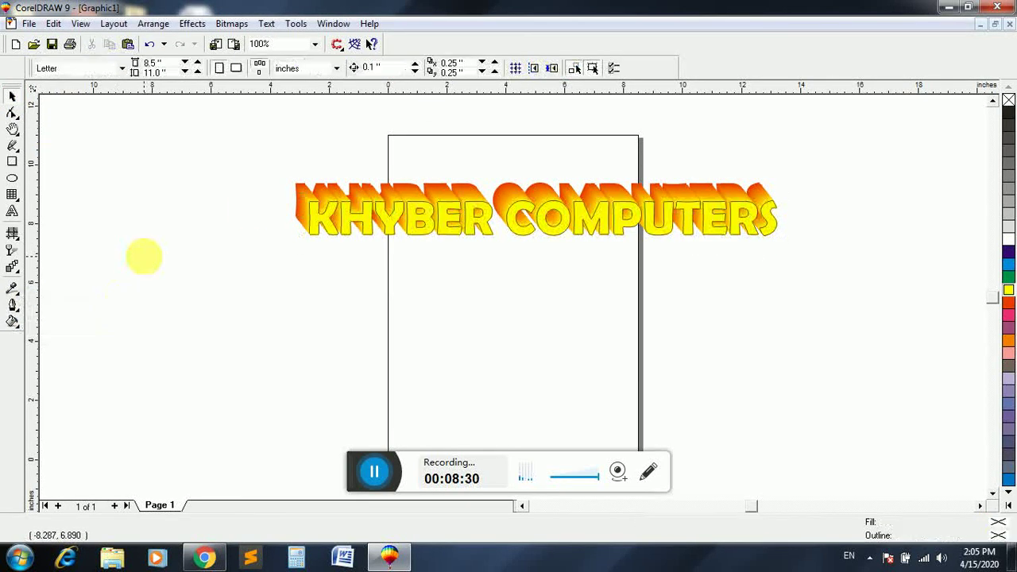